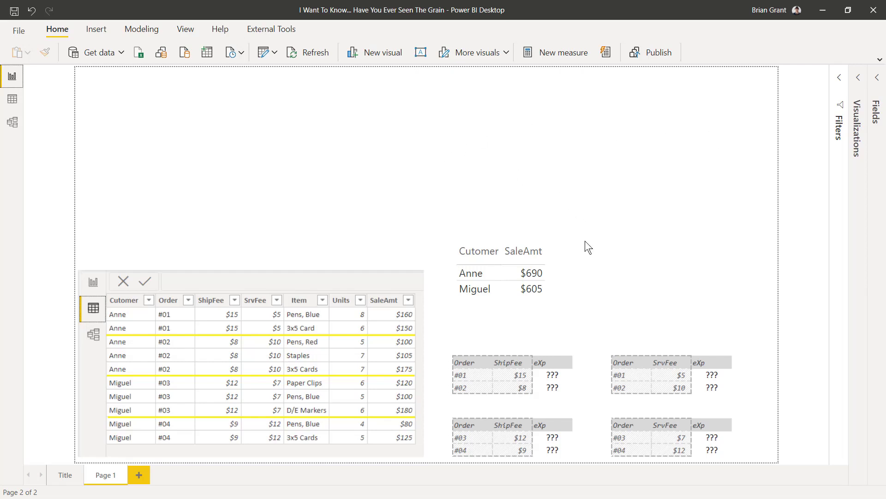
Select the Cutomer and SaleAmt table visual and start a new measure named Total Shipping Fee in the Sales table
{"action": "left_click", "coordinate": [581, 267]}
{"action": "left_click", "coordinate": [878, 78]}
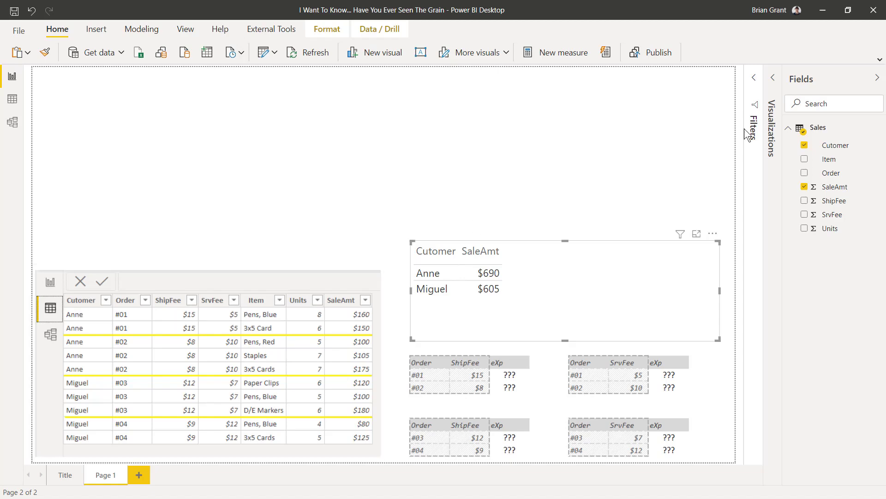
{"action": "right_click", "coordinate": [820, 129]}
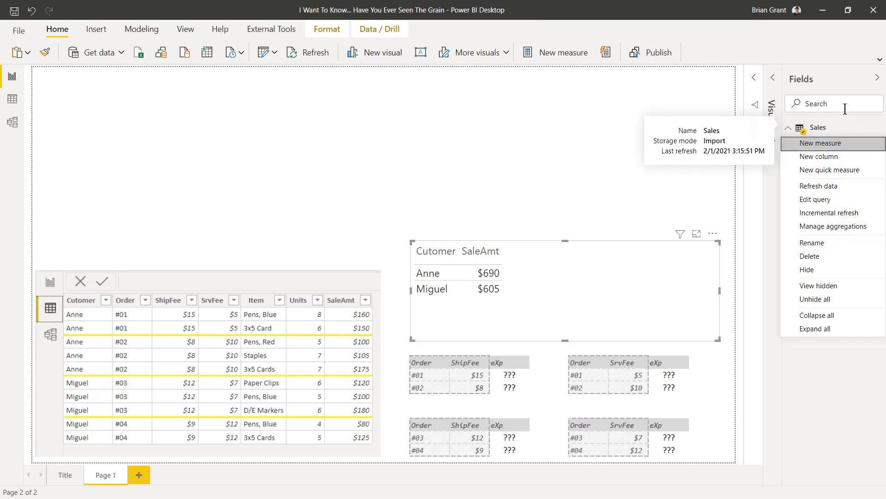
{"action": "left_click", "coordinate": [830, 146]}
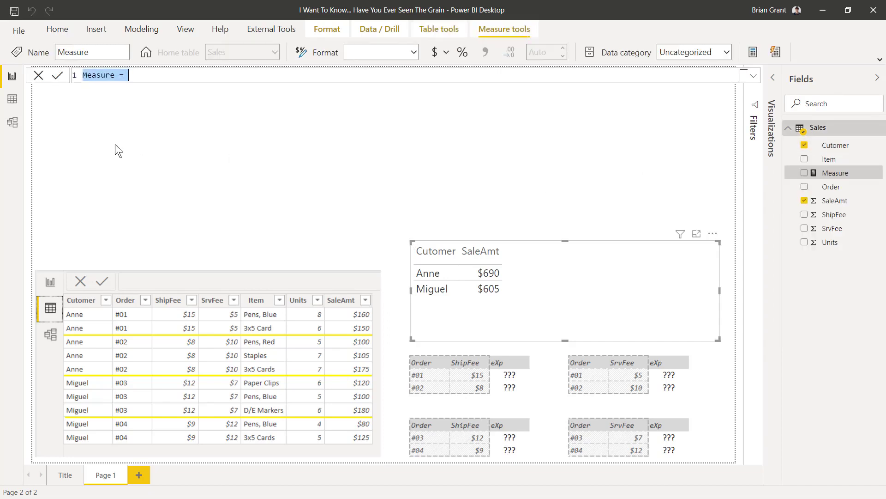
{"action": "type", "text": "Tot"}
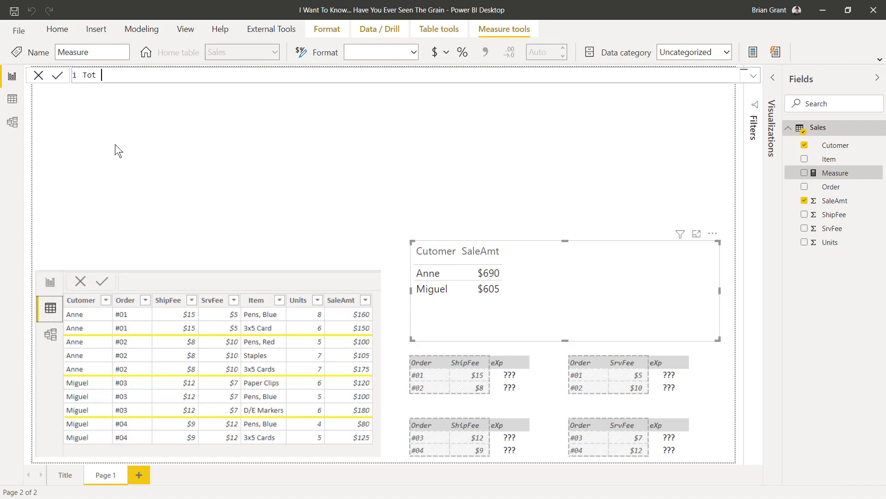
{"action": "type", "text": "al Shipping Fee ="}
{"action": "key", "text": "Return"}
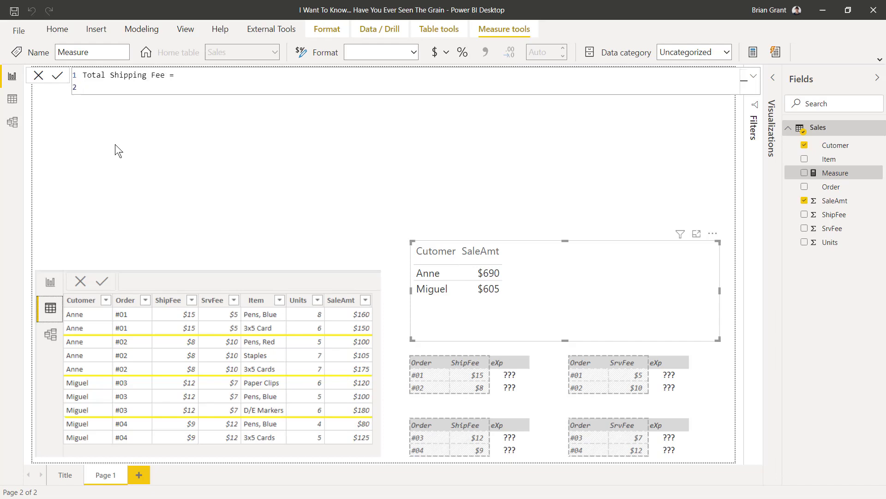
Declare a variable named vrOrderRows on a new line of the measure
{"action": "type", "text": "VAR"}
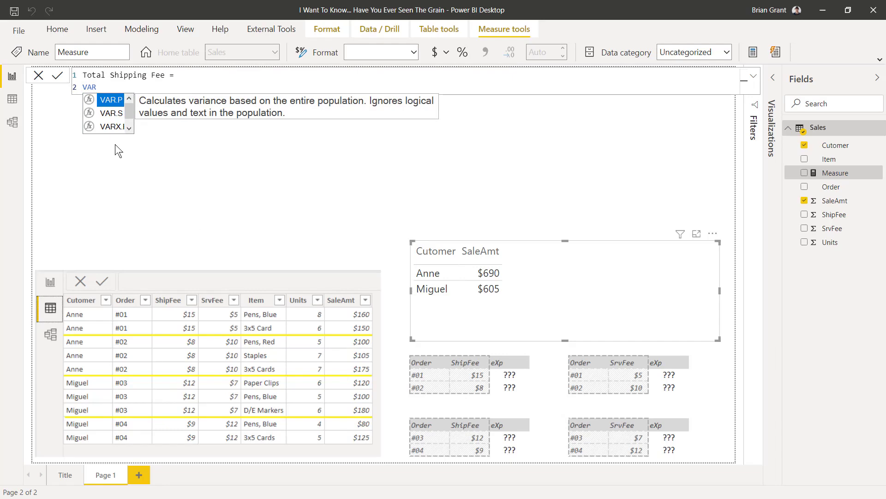
{"action": "key", "text": "Escape"}
{"action": "type", "text": "vr"}
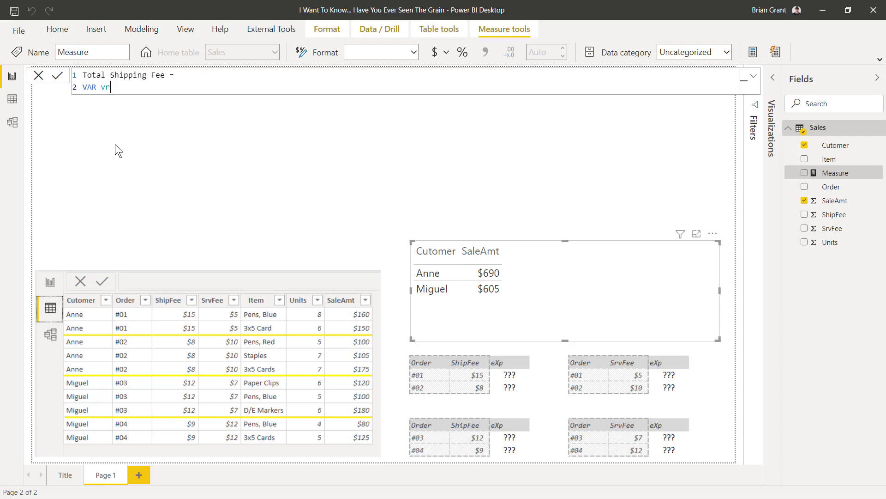
{"action": "type", "text": "OrderRows ="}
{"action": "key", "text": "shift+Return"}
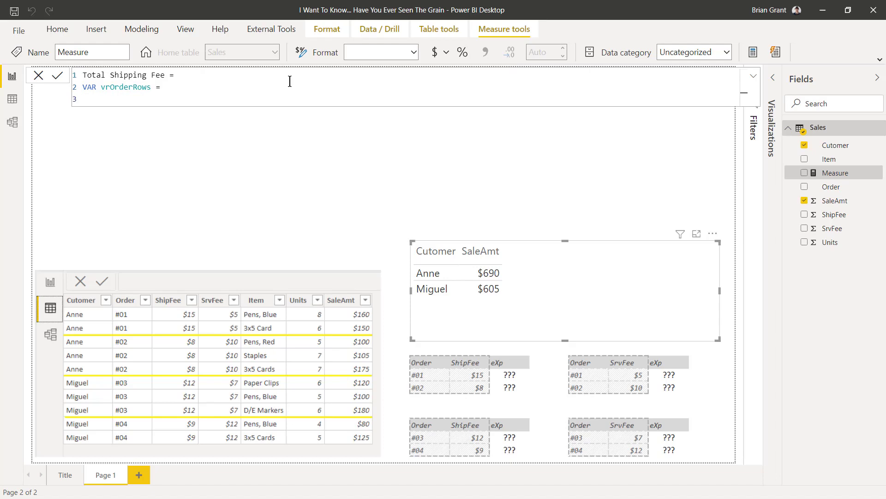
Begin a SUMMARIZE function for vrOrderRows with Sales as its table argument
{"action": "type", "text": "SUM"}
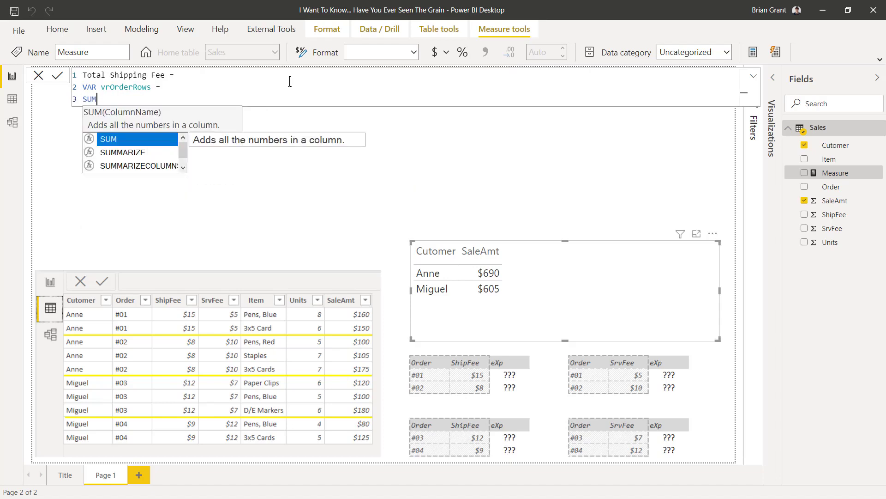
{"action": "key", "text": "Down"}
{"action": "key", "text": "Tab"}
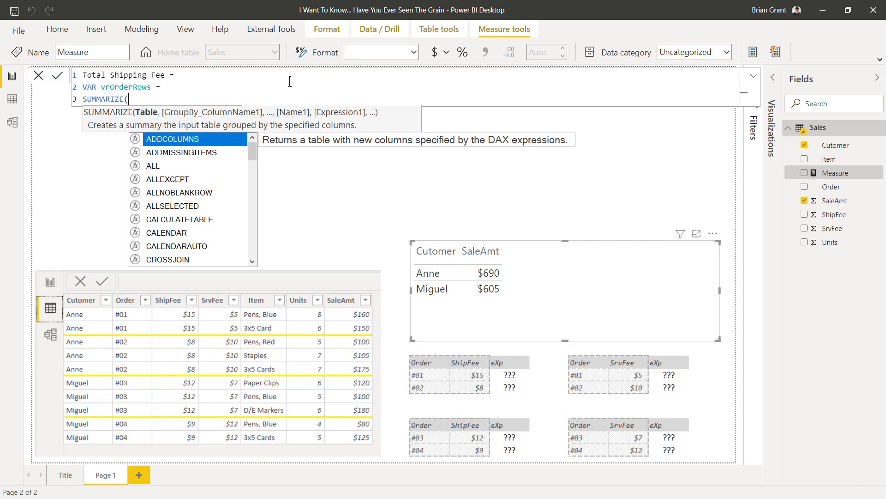
{"action": "key", "text": "shift+Return"}
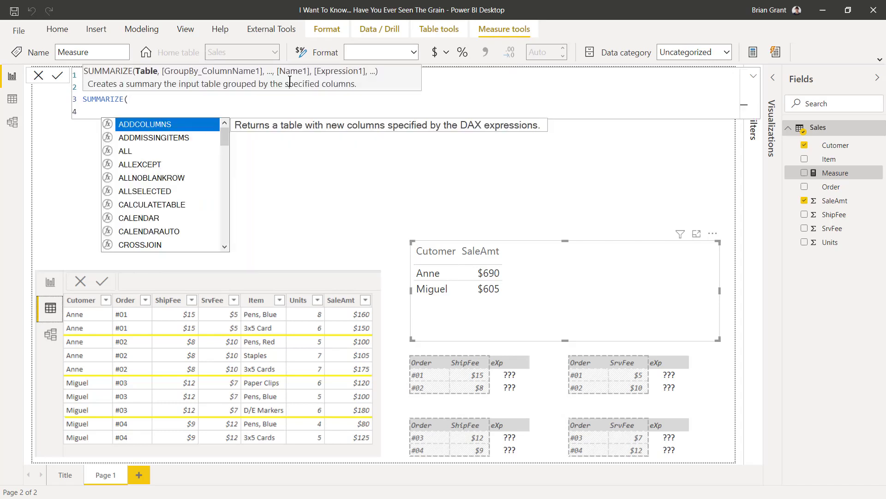
{"action": "type", "text": "SAL"}
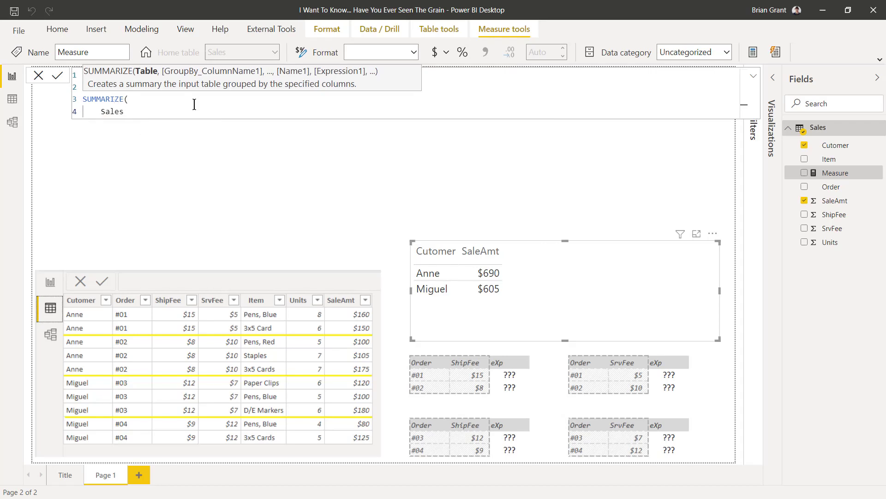
{"action": "type", "text": ","}
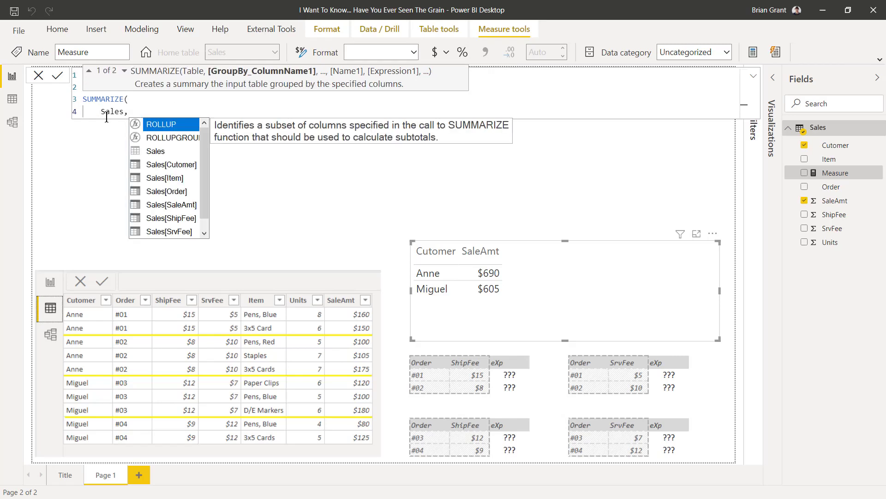
{"action": "left_click_drag", "start_coordinate": [101, 112], "coordinate": [126, 112]}
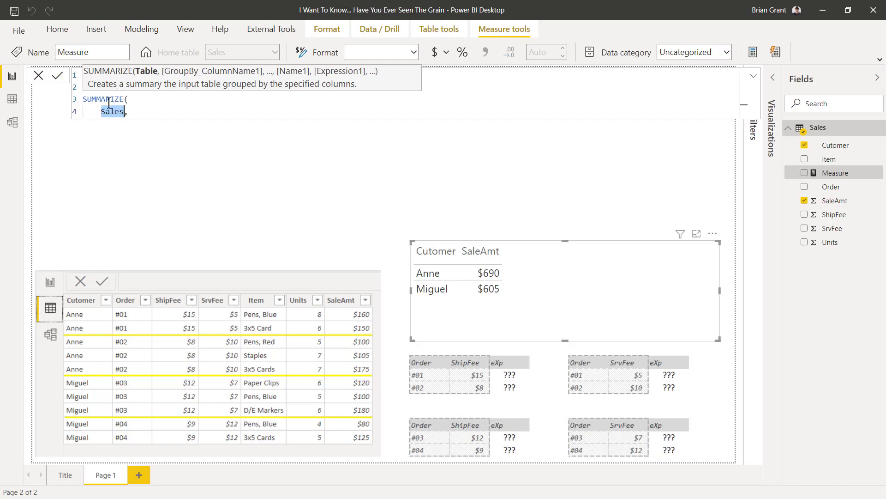
{"action": "left_click", "coordinate": [134, 112]}
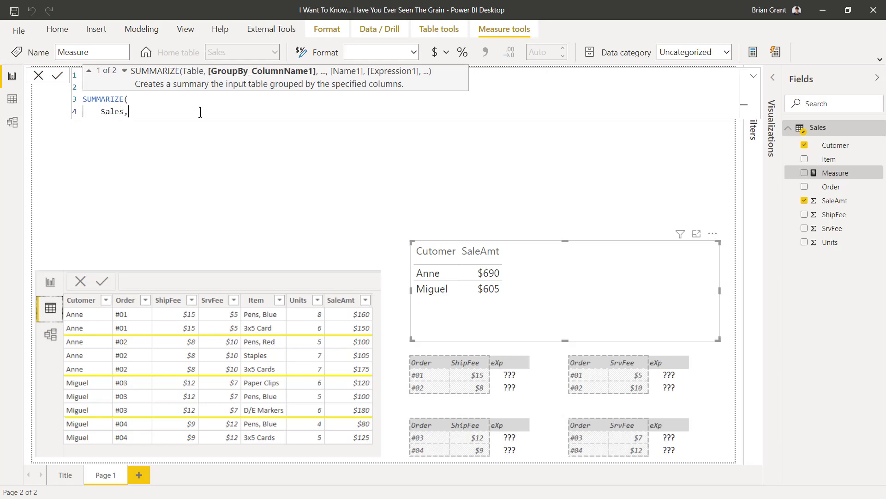
{"action": "key", "text": "Return"}
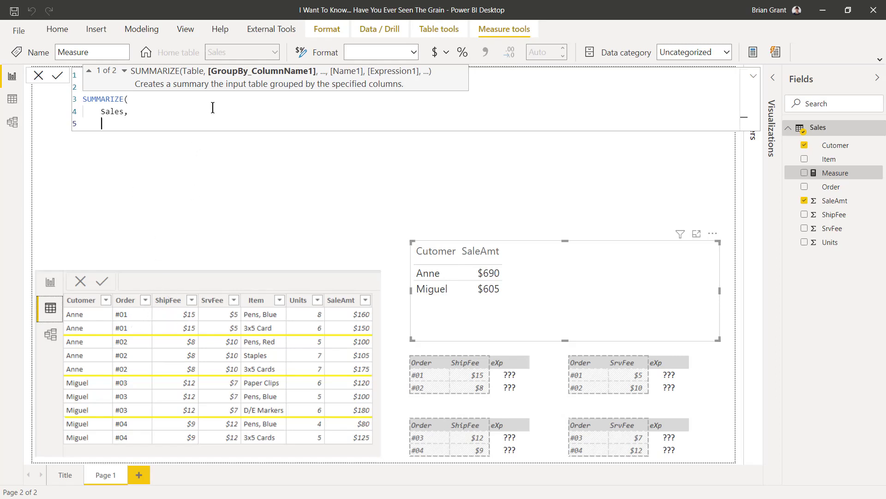
Add Sales[Order] as the first group-by column of the SUMMARIZE function
{"action": "type", "text": "Sal"}
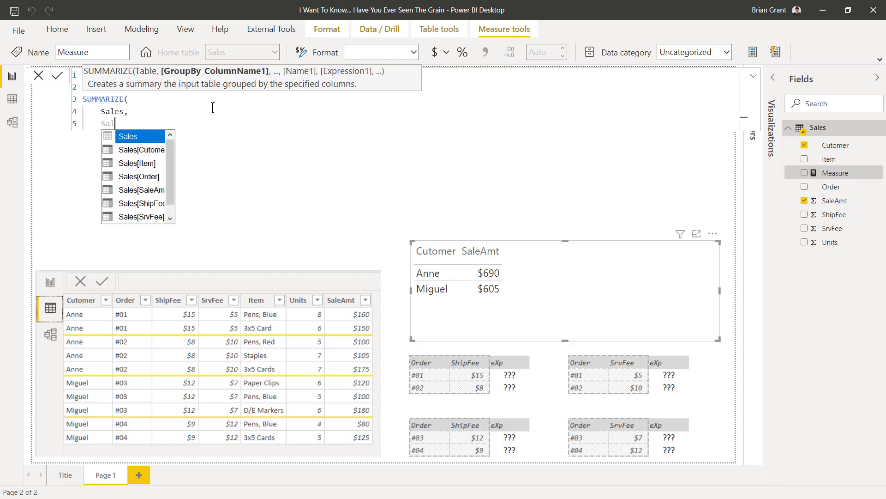
{"action": "key", "text": "Down"}
{"action": "key", "text": "Down"}
{"action": "key", "text": "Down"}
{"action": "key", "text": "Tab"}
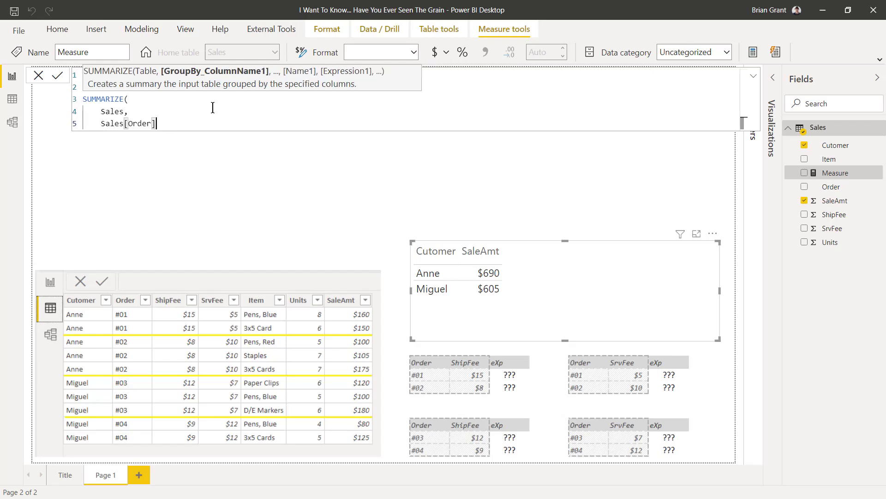
{"action": "type", "text": ","}
Add Sales[ShipFee] as the second group-by column and close the SUMMARIZE function
{"action": "key", "text": "shift+Return"}
{"action": "type", "text": "Sal"}
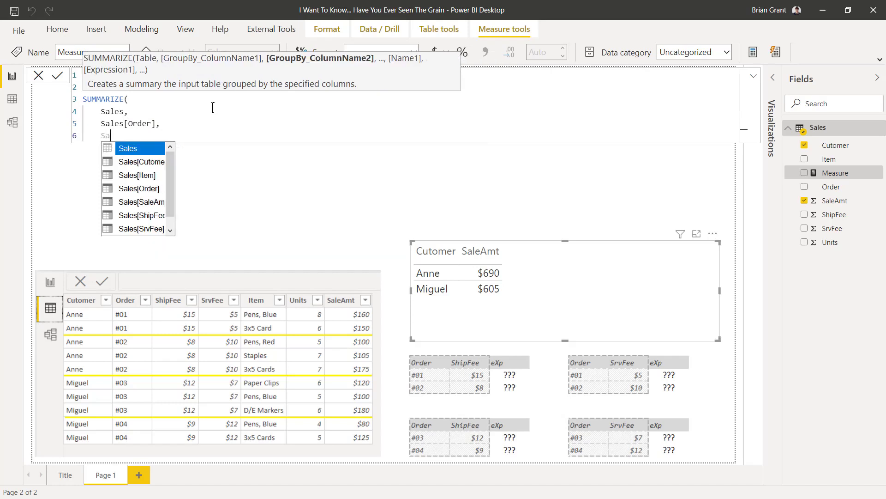
{"action": "key", "text": "Down"}
{"action": "key", "text": "Down"}
{"action": "key", "text": "Down"}
{"action": "key", "text": "Down"}
{"action": "key", "text": "Down"}
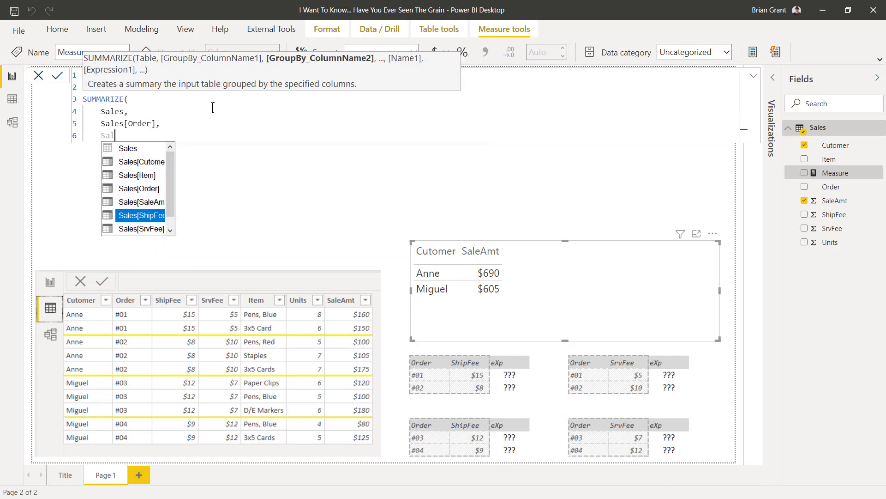
{"action": "key", "text": "Tab"}
{"action": "key", "text": "shift+Return"}
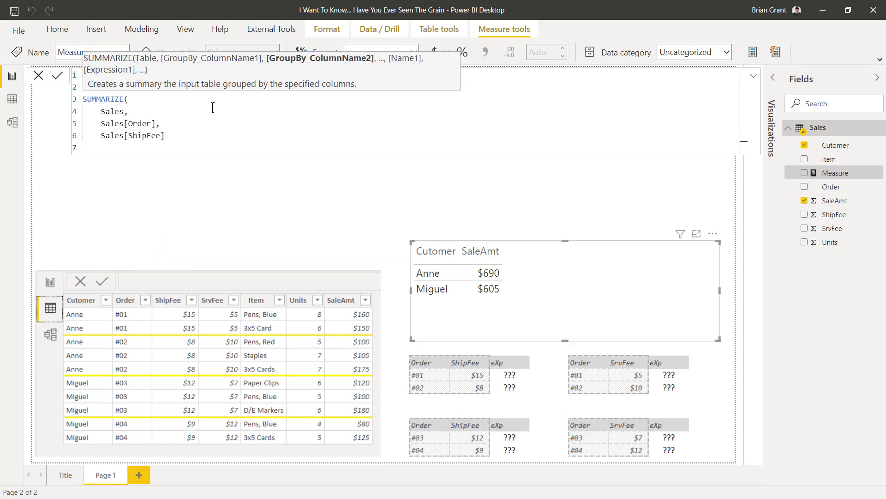
{"action": "type", "text": ")"}
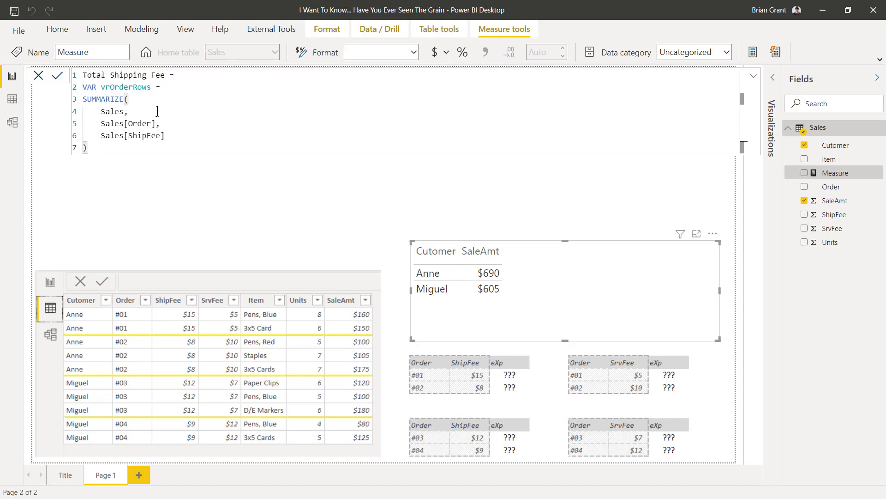
{"action": "left_click_drag", "start_coordinate": [127, 151], "coordinate": [77, 102]}
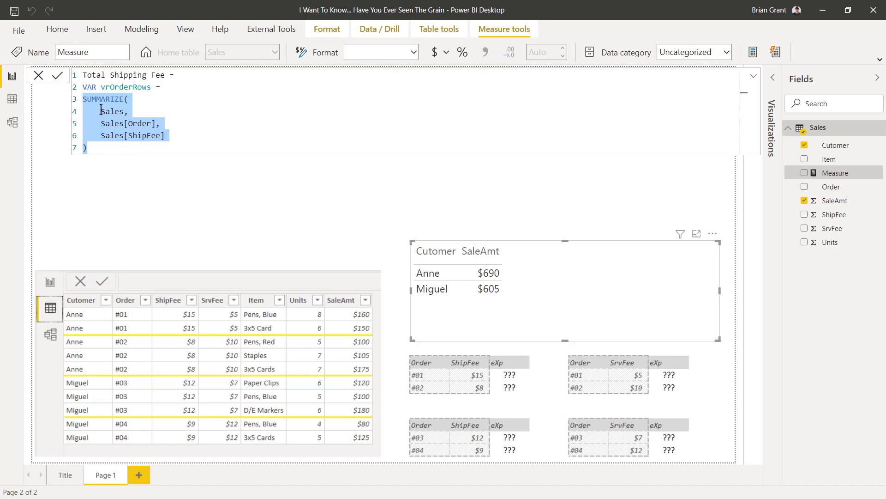
{"action": "left_click", "coordinate": [140, 103]}
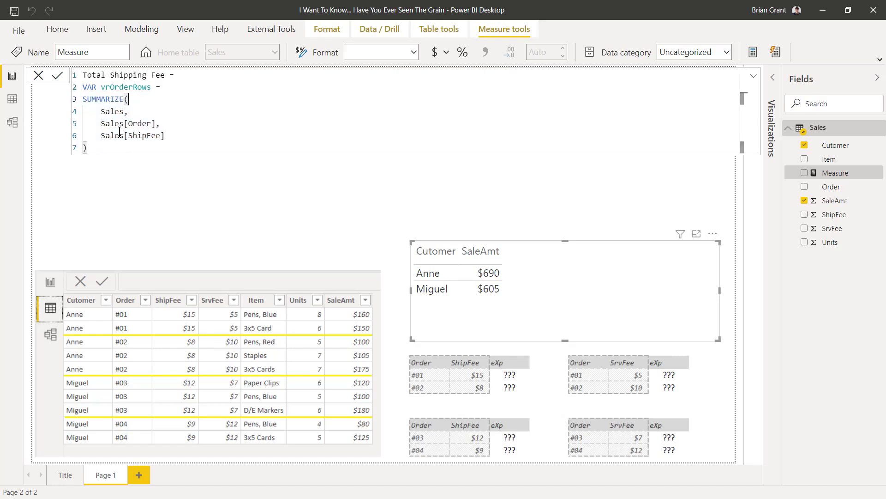
{"action": "left_click_drag", "start_coordinate": [113, 148], "coordinate": [74, 100]}
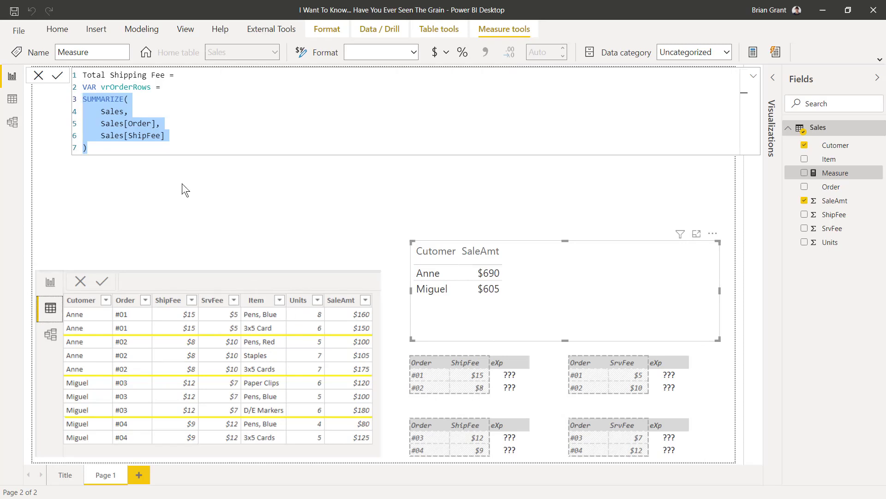
Declare a second variable named vrResult below the SUMMARIZE expression, leaving one blank line between them
{"action": "left_click", "coordinate": [117, 149]}
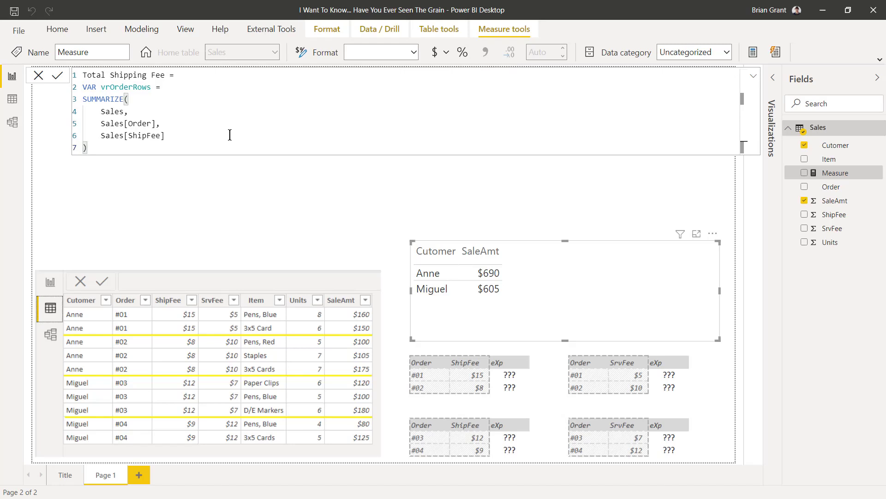
{"action": "key", "text": "Return"}
{"action": "key", "text": "Return"}
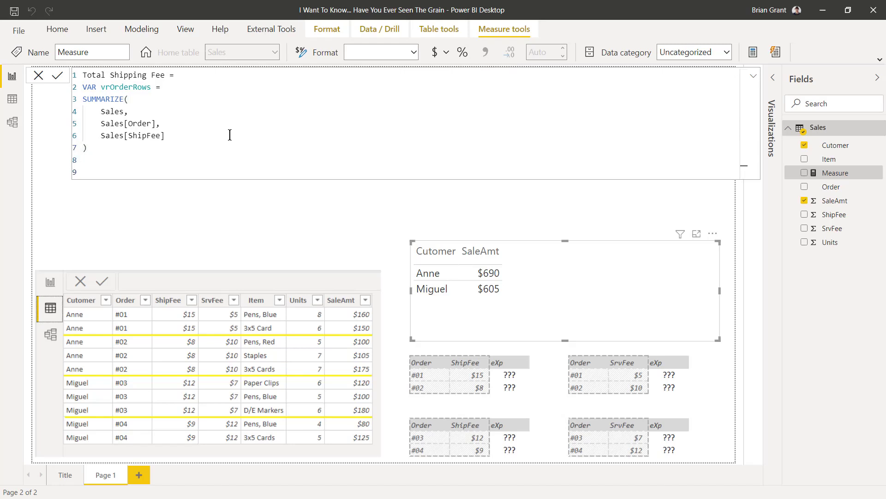
{"action": "type", "text": "VAR vrResult ="}
Rename the second variable to vrImagine and start a new line for its expression
{"action": "key", "text": "shift+Left"}
{"action": "key", "text": "shift+Left"}
{"action": "key", "text": "shift+Left"}
{"action": "key", "text": "shift+Left"}
{"action": "key", "text": "shift+Left"}
{"action": "key", "text": "shift+Left"}
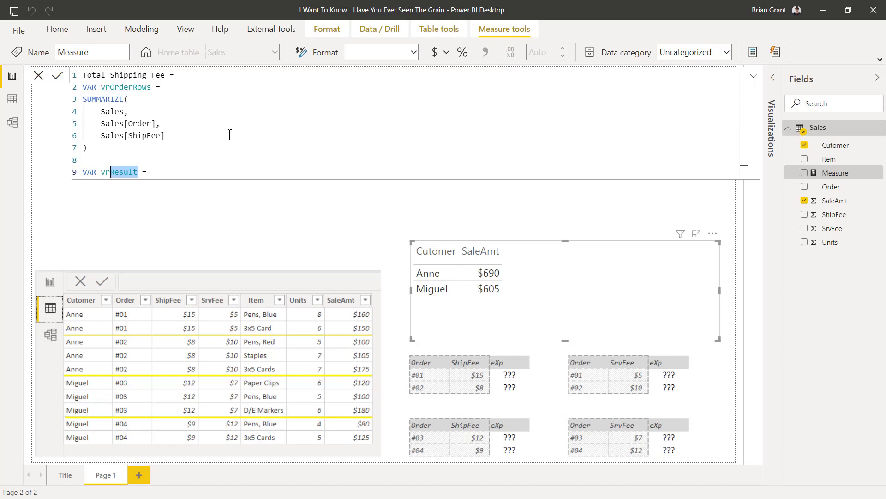
{"action": "type", "text": "Imagine"}
{"action": "key", "text": "End"}
{"action": "key", "text": "Return"}
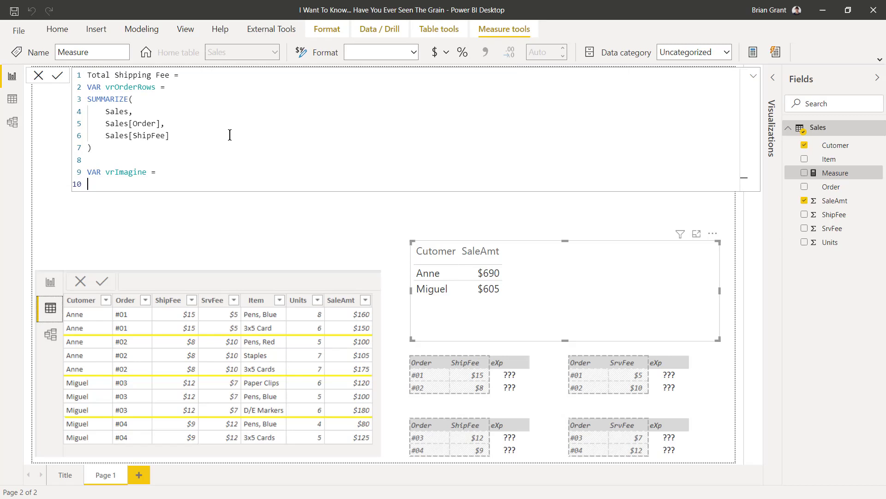
Begin a CONCATENATEX function for vrImagine with vrOrderRows as its table argument
{"action": "type", "text": "CONC"}
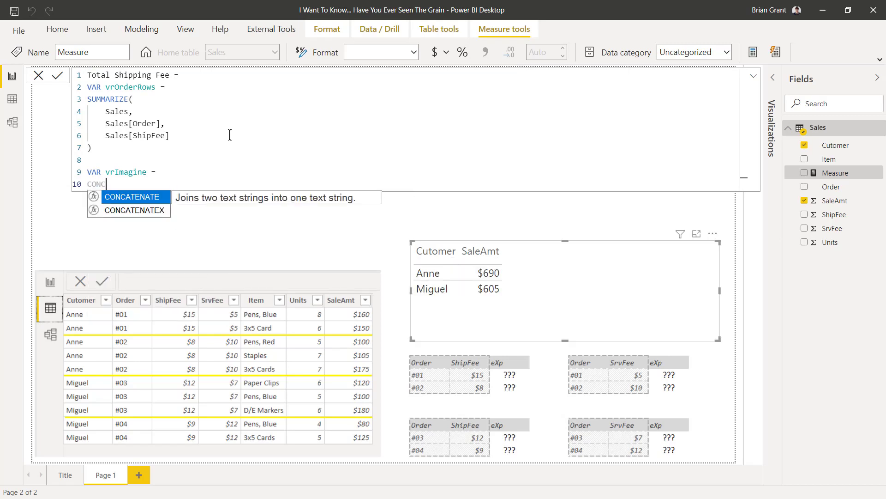
{"action": "key", "text": "Down"}
{"action": "key", "text": "Tab"}
{"action": "type", "text": "("}
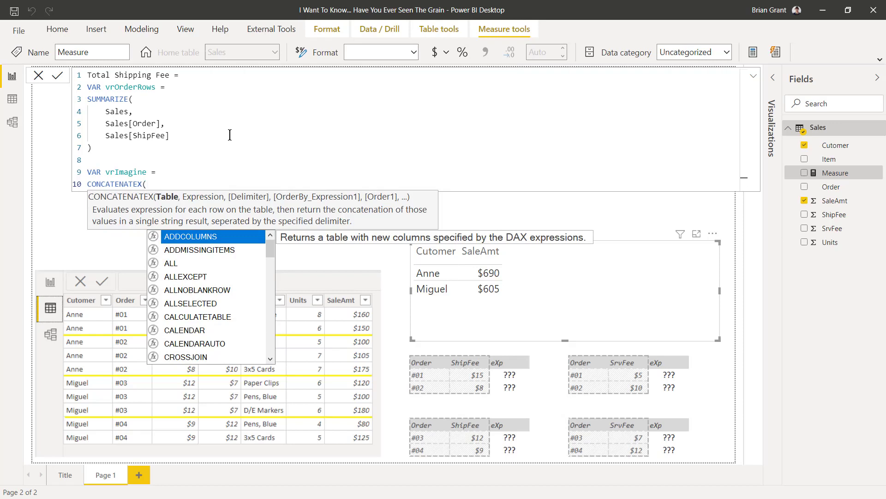
{"action": "key", "text": "Escape"}
{"action": "key", "text": "shift+Return"}
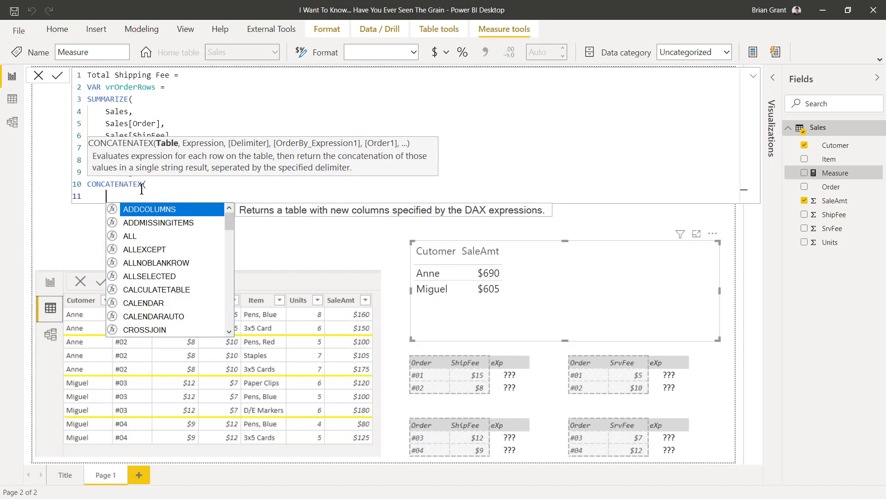
{"action": "type", "text": "vr"}
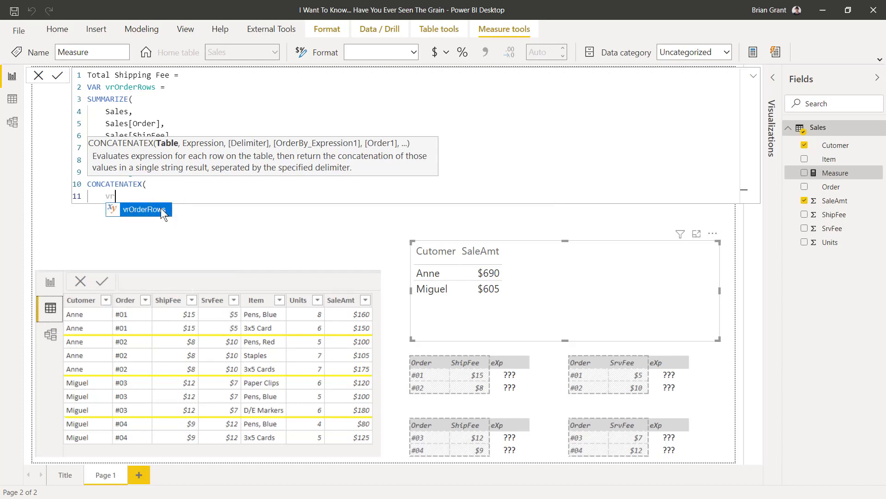
{"action": "left_click", "coordinate": [124, 208]}
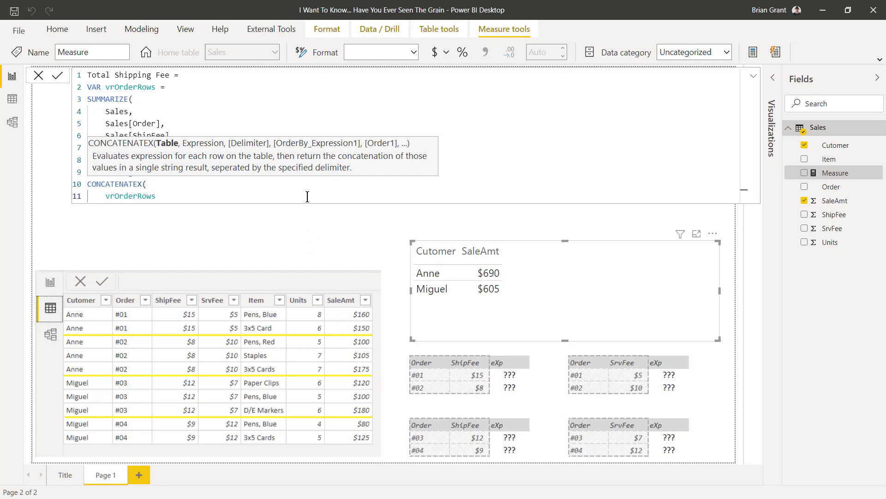
{"action": "type", "text": ","}
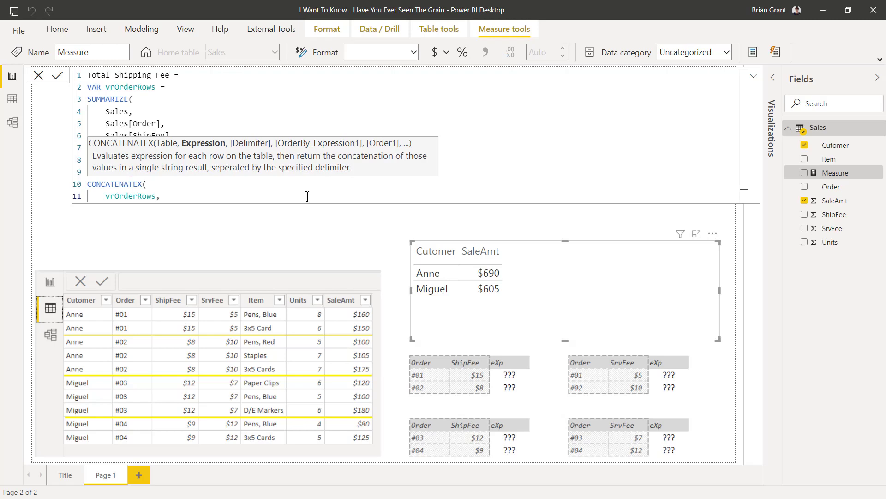
Set the CONCATENATEX expression argument to Sales[Order] & " " & Sales[ShipFee]
{"action": "key", "text": "Return"}
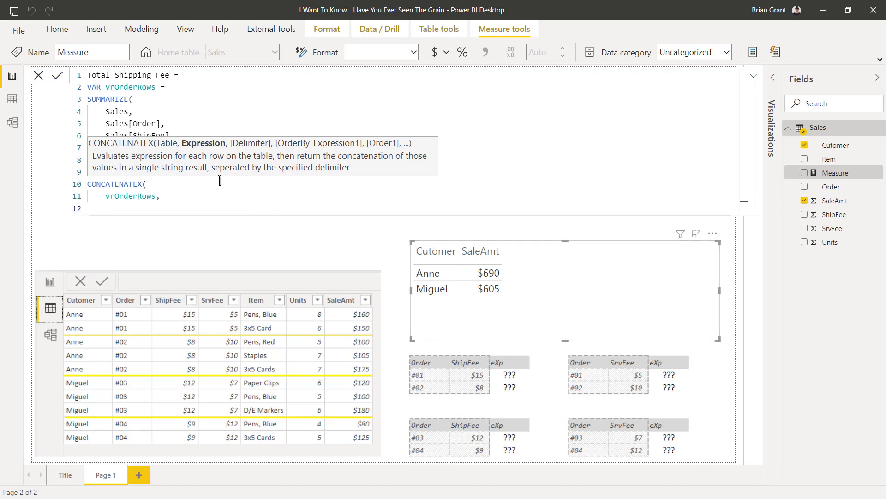
{"action": "type", "text": "Sal"}
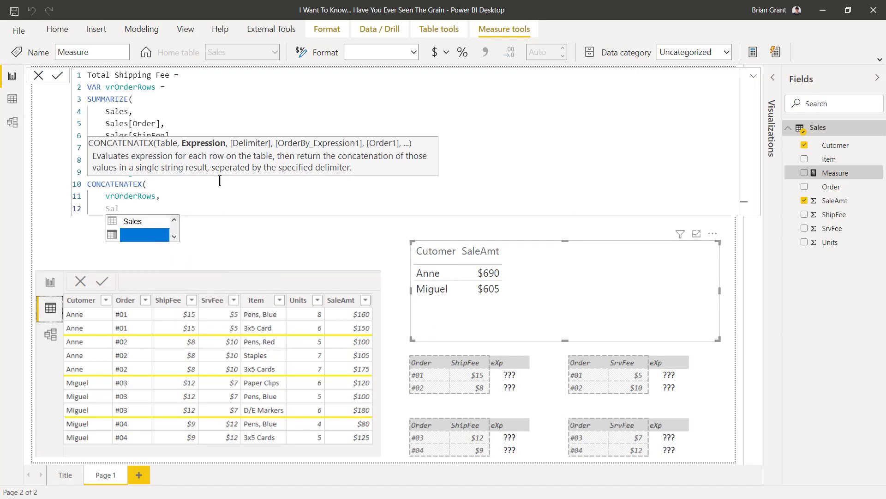
{"action": "type", "text": "es[Order] & "}
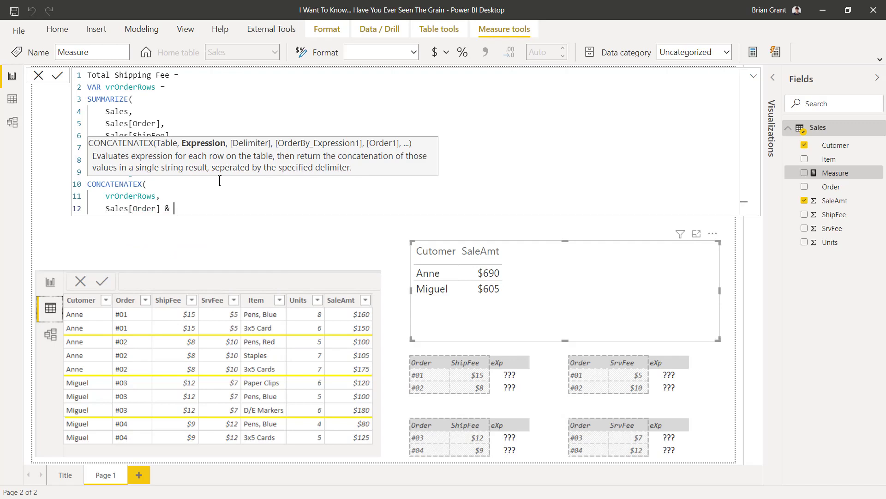
{"action": "type", "text": "\" \" &"}
{"action": "type", "text": "Sal"}
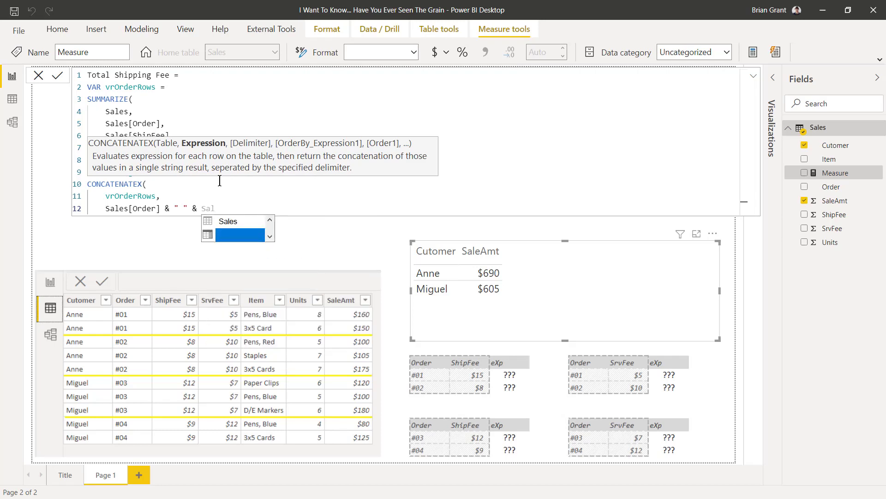
{"action": "key", "text": "Down"}
{"action": "key", "text": "Tab"}
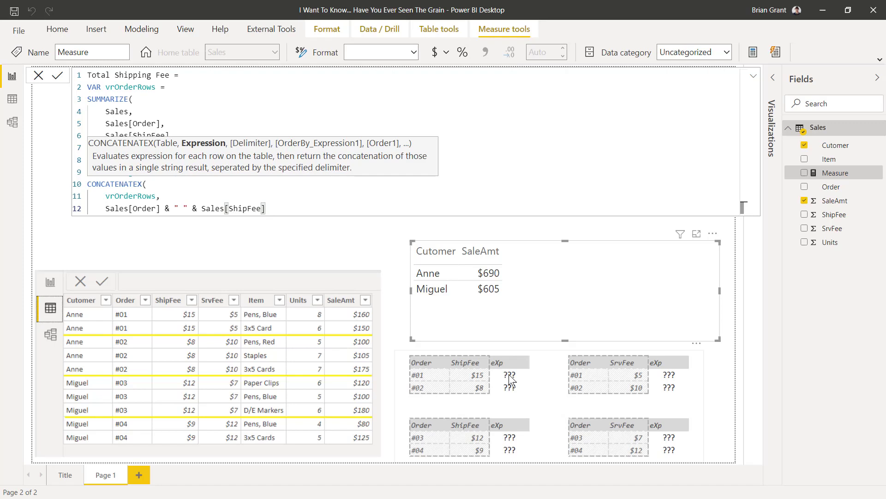
{"action": "type", "text": ","}
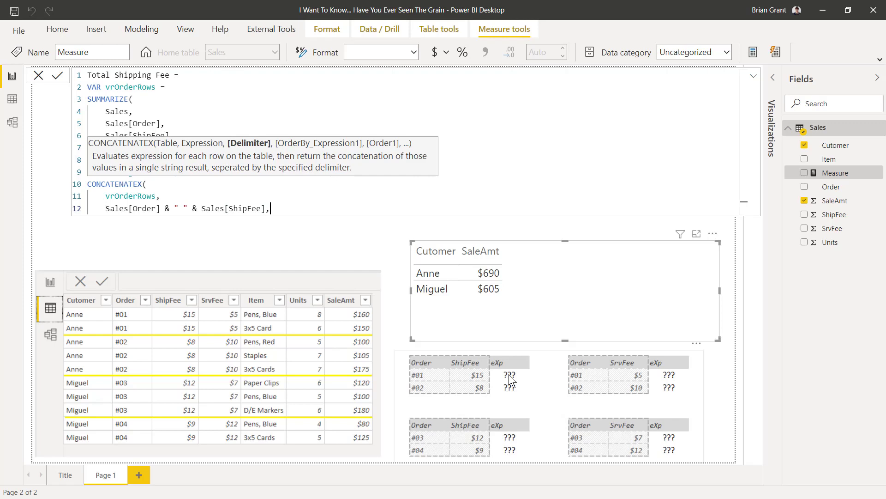
Add UNICHAR(10) on its own line as the CONCATENATEX delimiter
{"action": "key", "text": "shift+Return"}
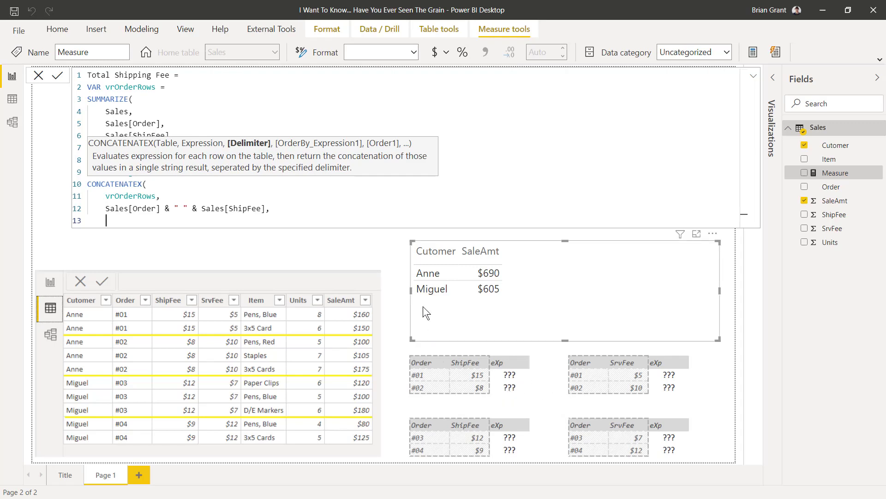
{"action": "type", "text": "UNI"}
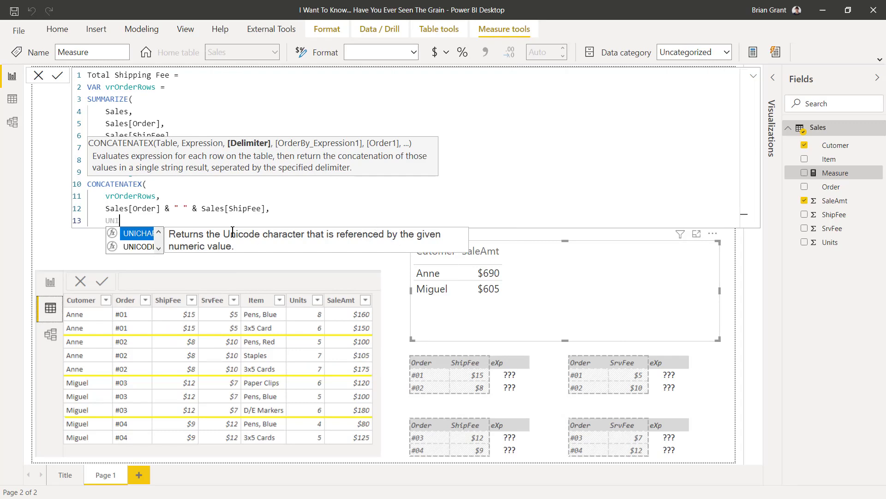
{"action": "key", "text": "Tab"}
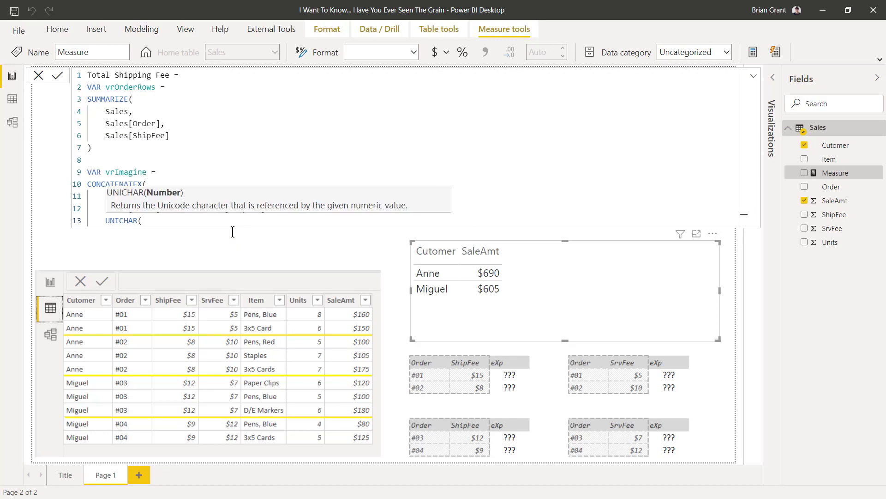
{"action": "type", "text": "10)"}
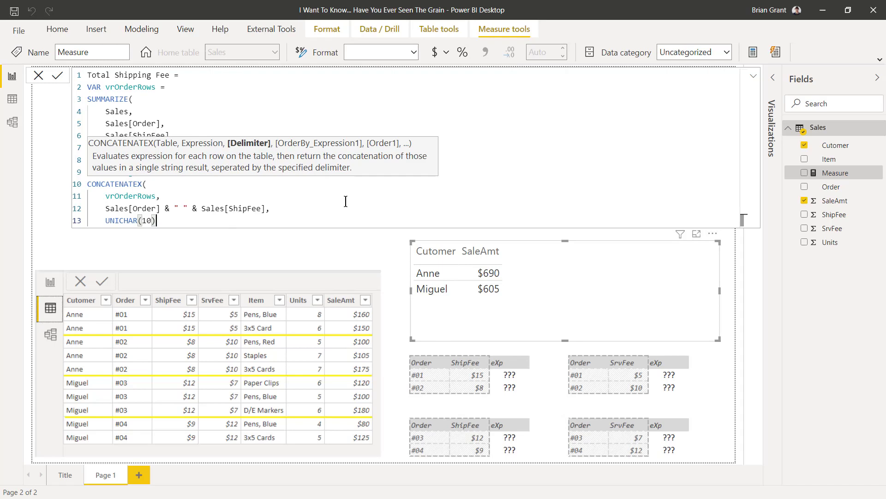
{"action": "type", "text": ","}
Order the concatenated rows by Sales[Order] in ASC order and close the CONCATENATEX function
{"action": "key", "text": "Return"}
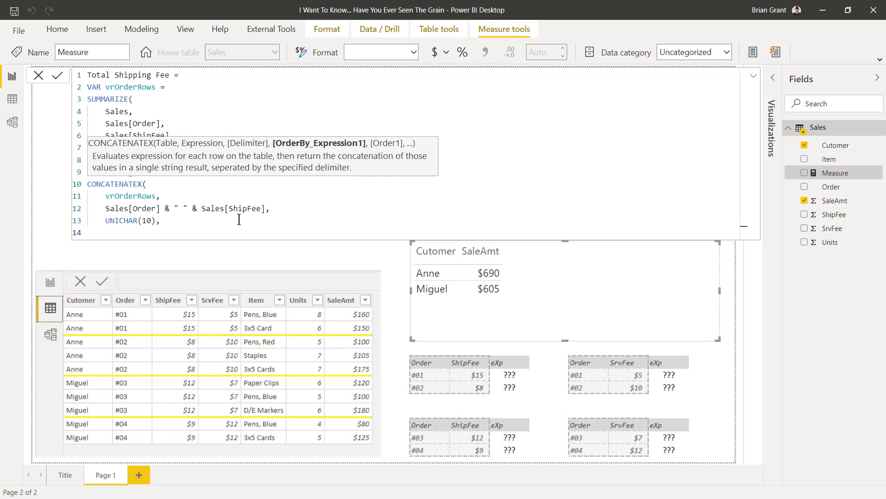
{"action": "type", "text": "Sal"}
{"action": "key", "text": "Down"}
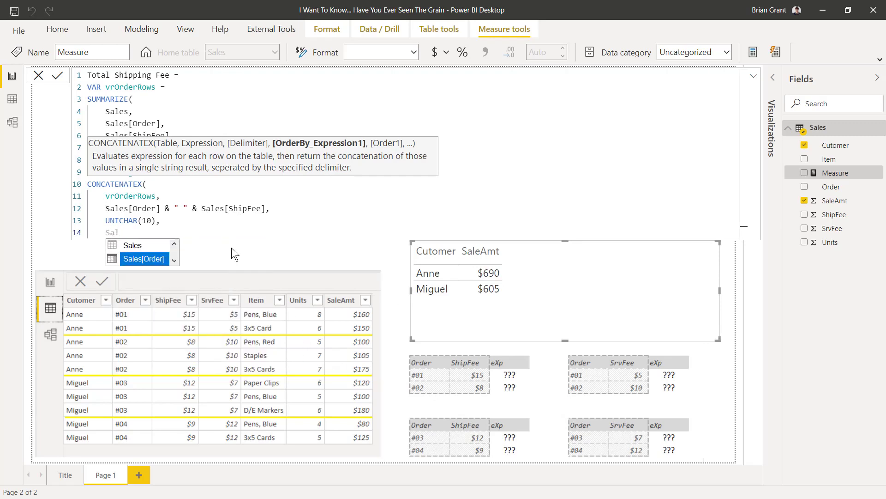
{"action": "left_click", "coordinate": [151, 251]}
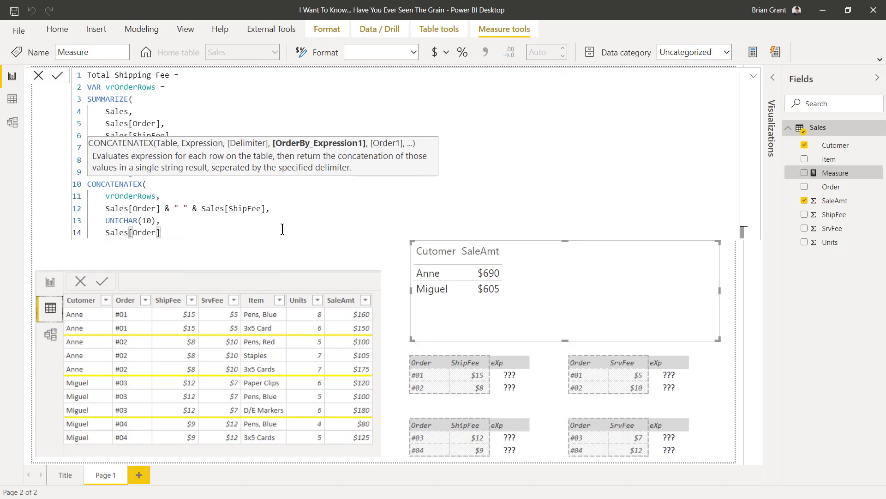
{"action": "type", "text": ","}
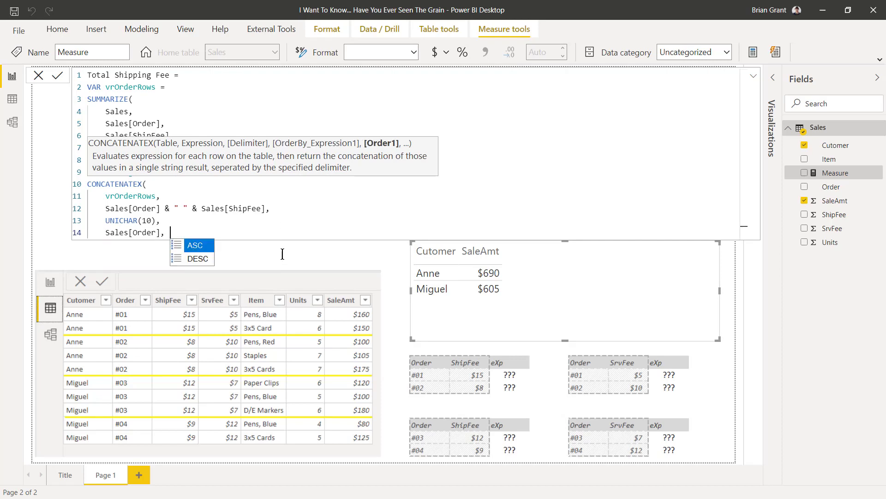
{"action": "left_click", "coordinate": [194, 245]}
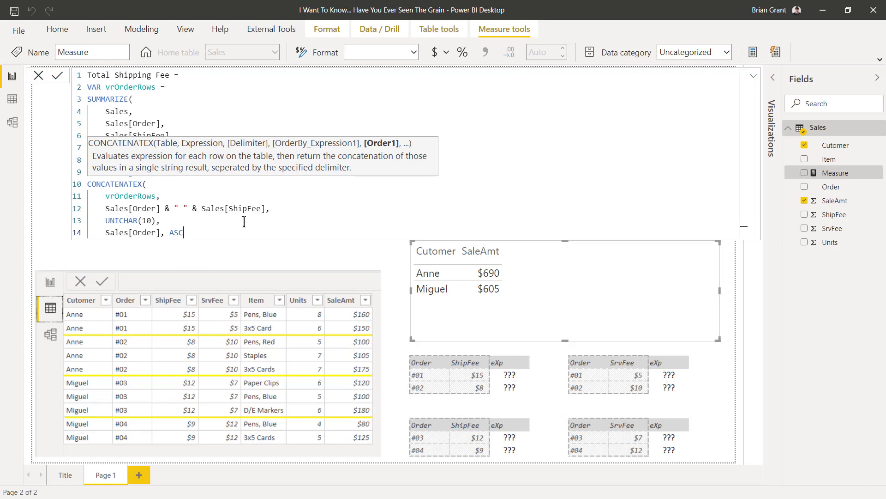
{"action": "key", "text": "shift+Return"}
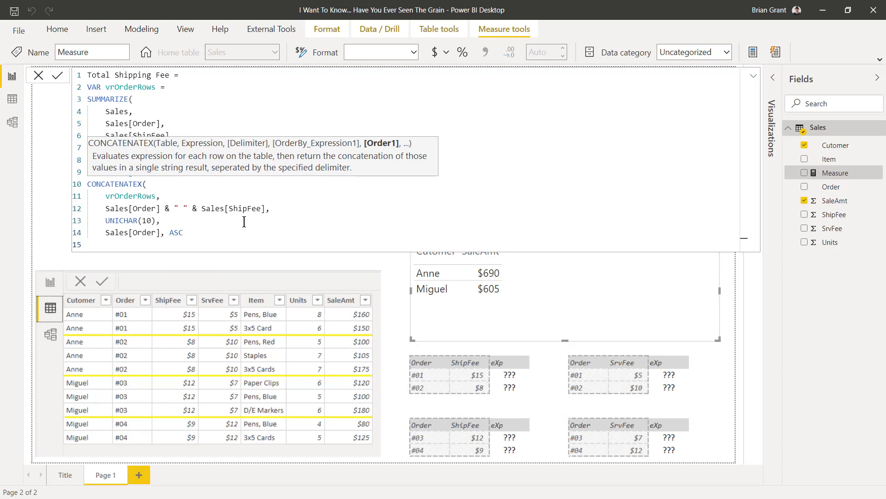
{"action": "type", "text": ")"}
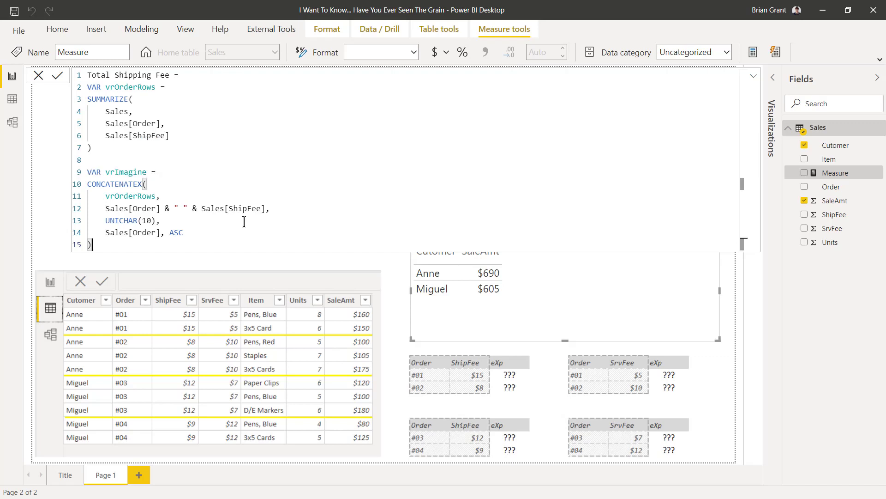
Add a RETURN statement that outputs vrImagine and commit the Total Shipping Fee measure
{"action": "key", "text": "shift+Return"}
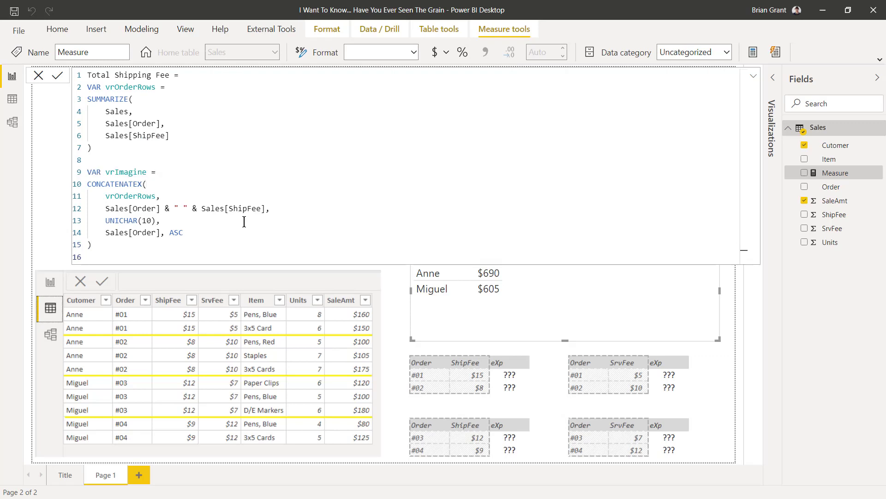
{"action": "type", "text": "RETURN vr"}
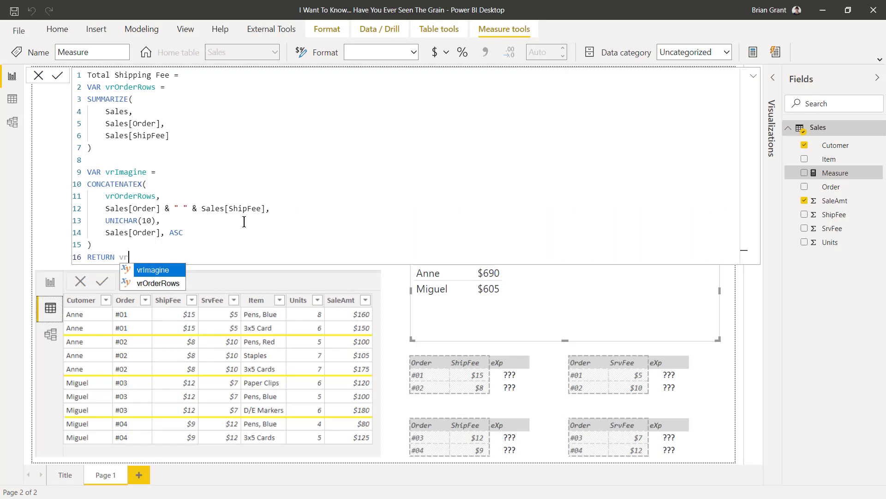
{"action": "left_click", "coordinate": [156, 267]}
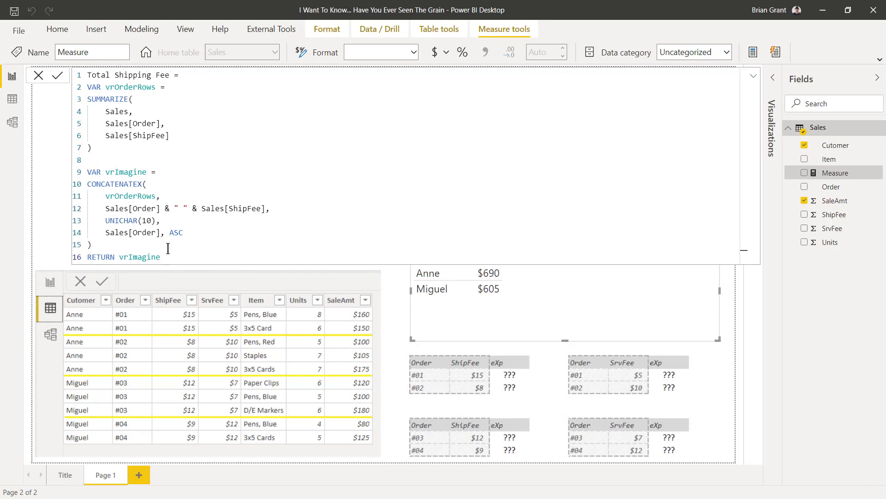
{"action": "key", "text": "Return"}
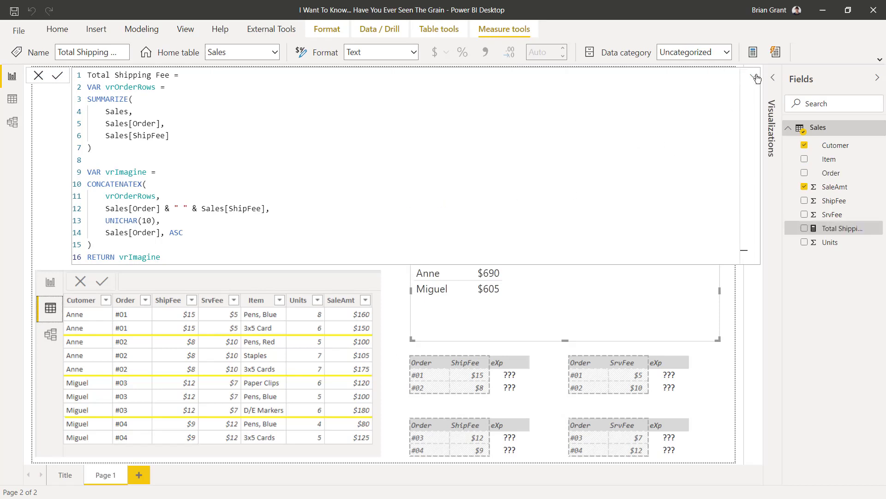
Collapse the formula editor and add the Total Shipping Fee measure to the customer sales table visual
{"action": "left_click", "coordinate": [753, 76]}
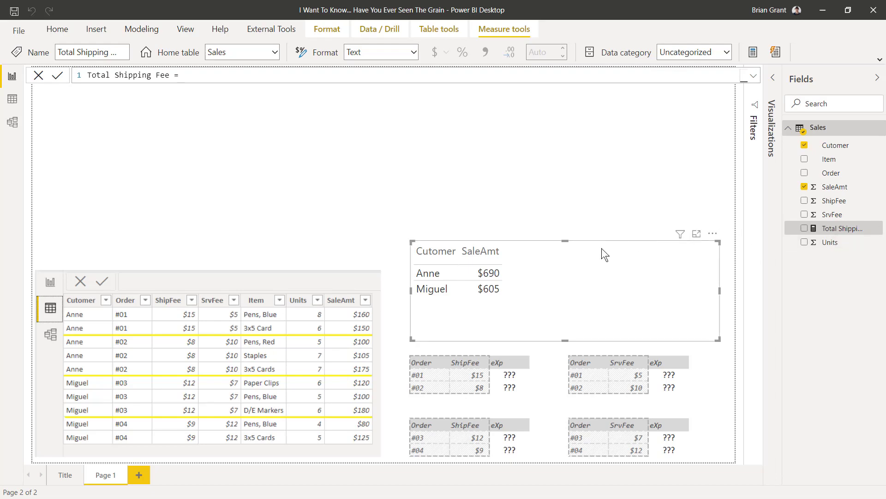
{"action": "left_click_drag", "start_coordinate": [820, 228], "coordinate": [508, 270]}
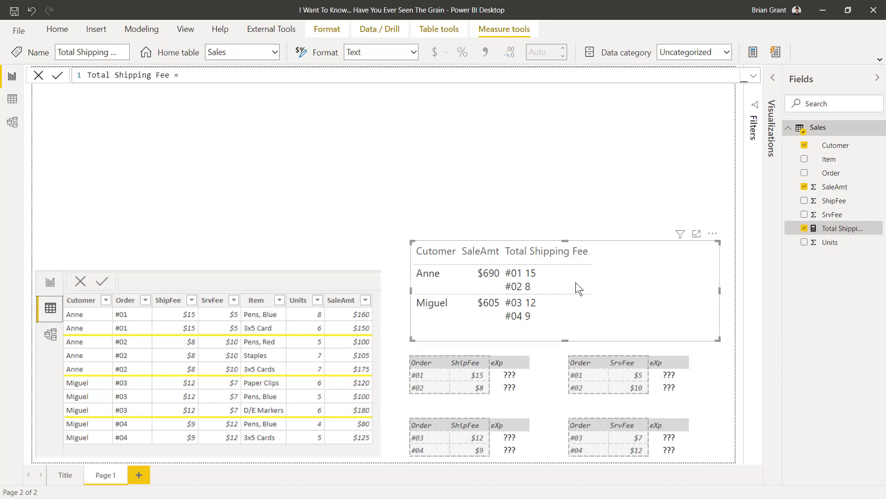
Reopen the full measure formula and delete the vrImagine variable with its whole CONCATENATEX expression
{"action": "left_click", "coordinate": [754, 76]}
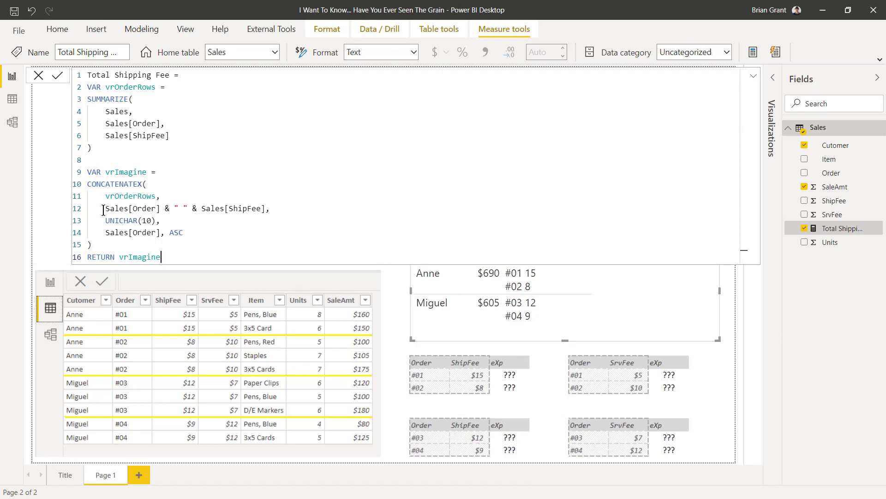
{"action": "left_click_drag", "start_coordinate": [103, 210], "coordinate": [265, 213]}
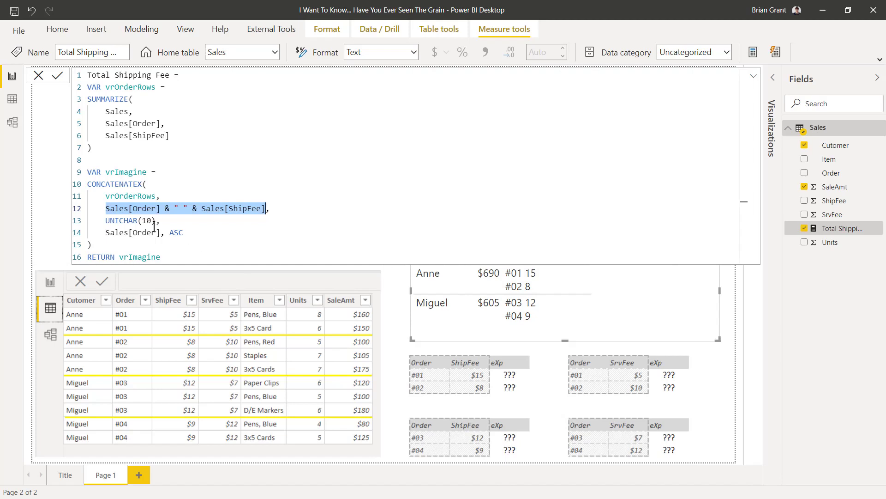
{"action": "left_click_drag", "start_coordinate": [156, 220], "coordinate": [105, 221]}
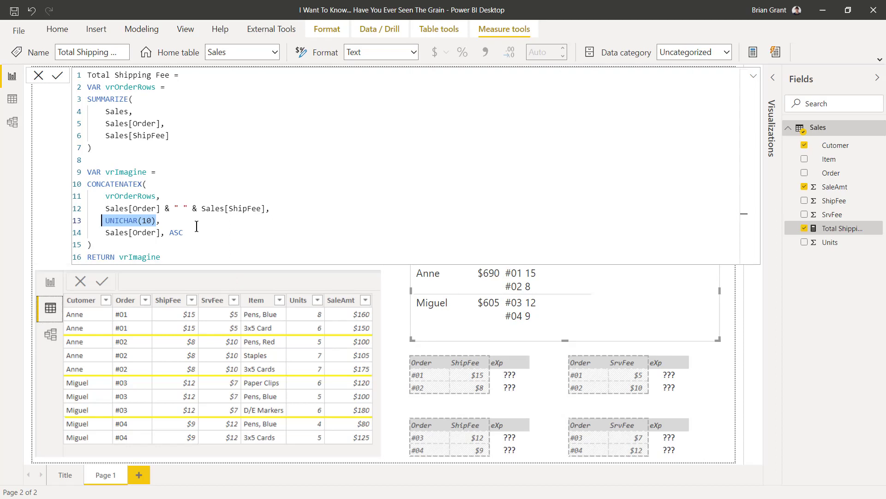
{"action": "left_click", "coordinate": [249, 227]}
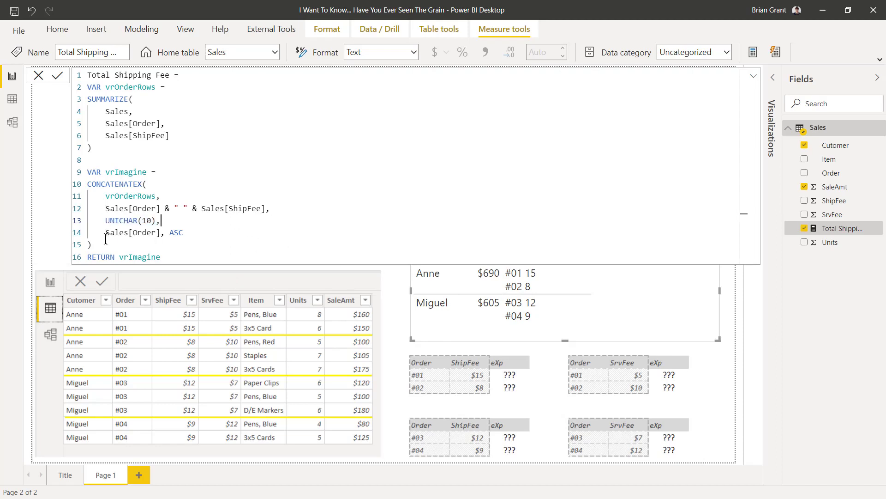
{"action": "left_click_drag", "start_coordinate": [92, 244], "coordinate": [76, 172]}
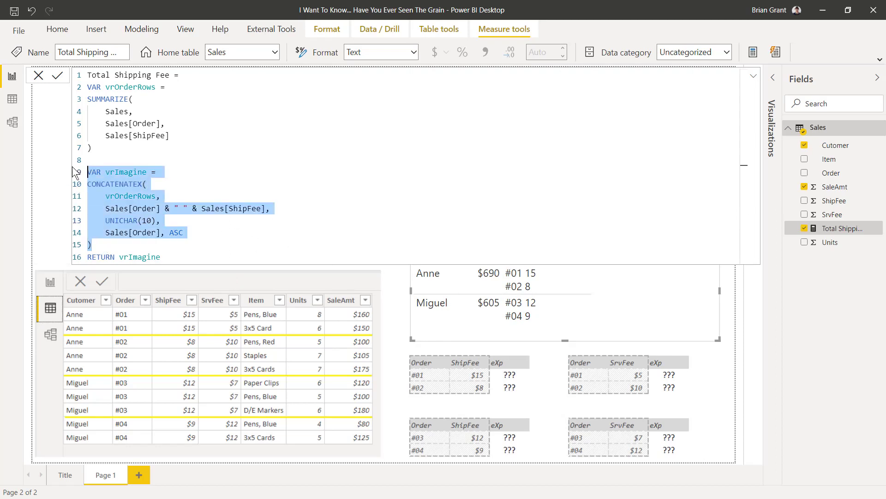
{"action": "key", "text": "Delete"}
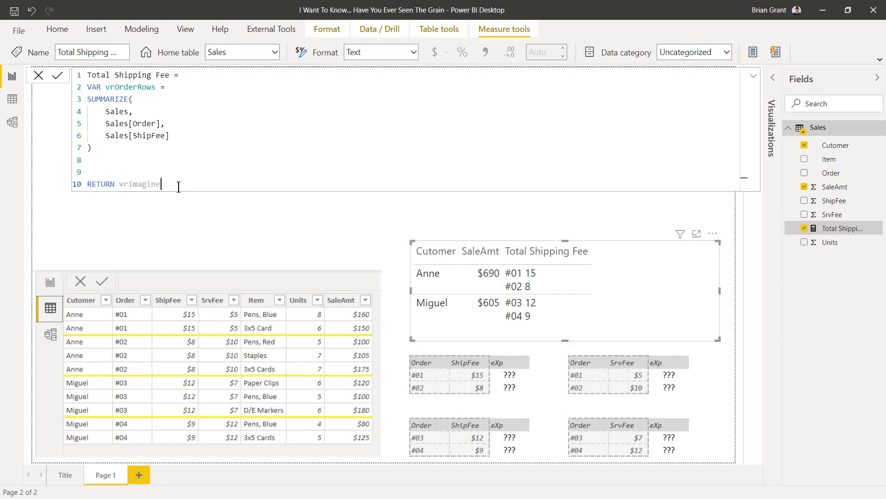
Remove the vrImagine reference after RETURN, leaving the RETURN keyword in place
{"action": "left_click", "coordinate": [179, 187]}
{"action": "key", "text": "BackSpace"}
{"action": "key", "text": "BackSpace"}
{"action": "key", "text": "BackSpace"}
{"action": "key", "text": "BackSpace"}
{"action": "key", "text": "BackSpace"}
{"action": "key", "text": "BackSpace"}
{"action": "key", "text": "BackSpace"}
{"action": "key", "text": "BackSpace"}
{"action": "key", "text": "BackSpace"}
Declare a variable named vrResult between the SUMMARIZE expression and RETURN, and start a new line for its expression
{"action": "key", "text": "Up"}
{"action": "key", "text": "Up"}
{"action": "key", "text": "Return"}
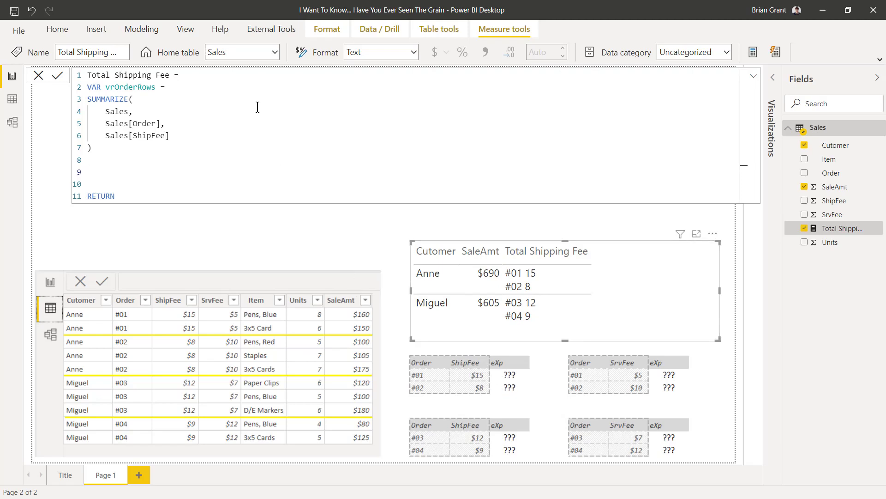
{"action": "type", "text": "VAR vrResult ="}
{"action": "key", "text": "Return"}
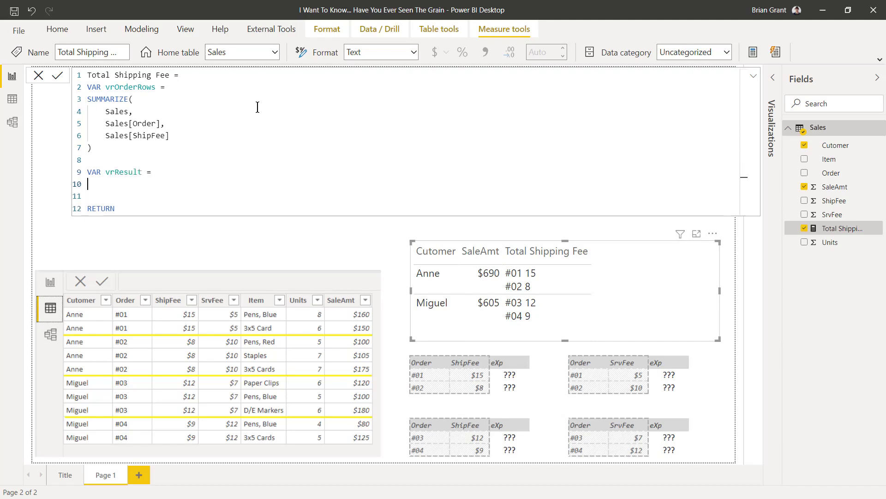
Begin the vrResult expression with a SUMX function that iterates over the vrOrderRows variable
{"action": "type", "text": "SUM"}
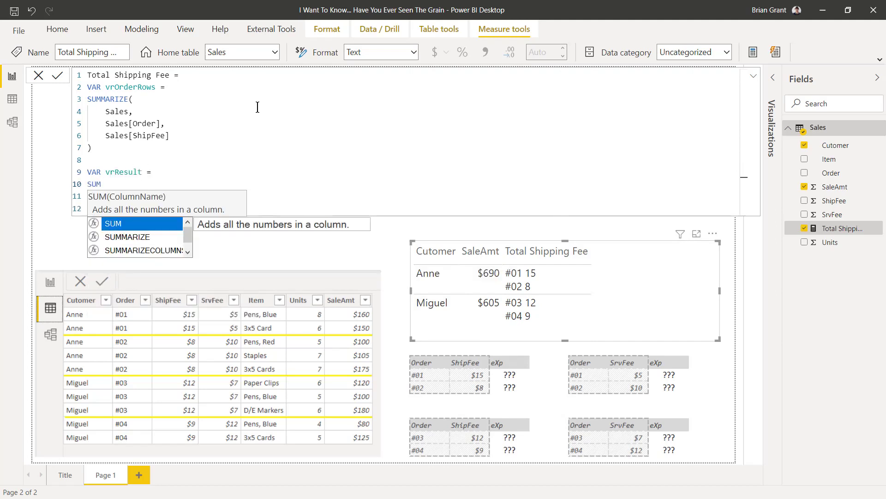
{"action": "type", "text": "X("}
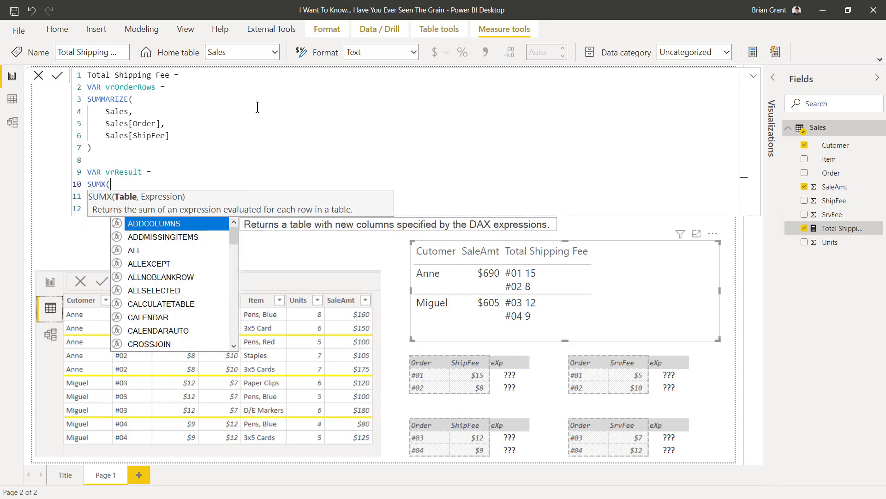
{"action": "key", "text": "shift+Return"}
{"action": "key", "text": "Tab"}
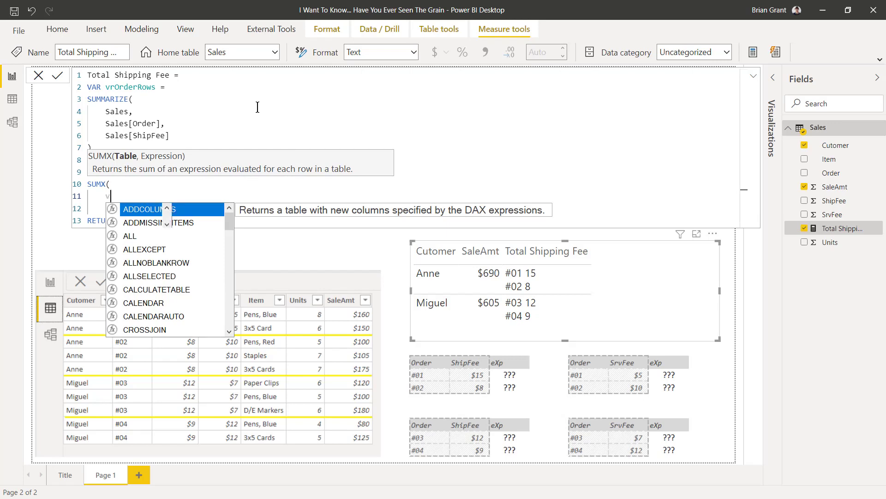
{"action": "type", "text": "vrOrderRows"}
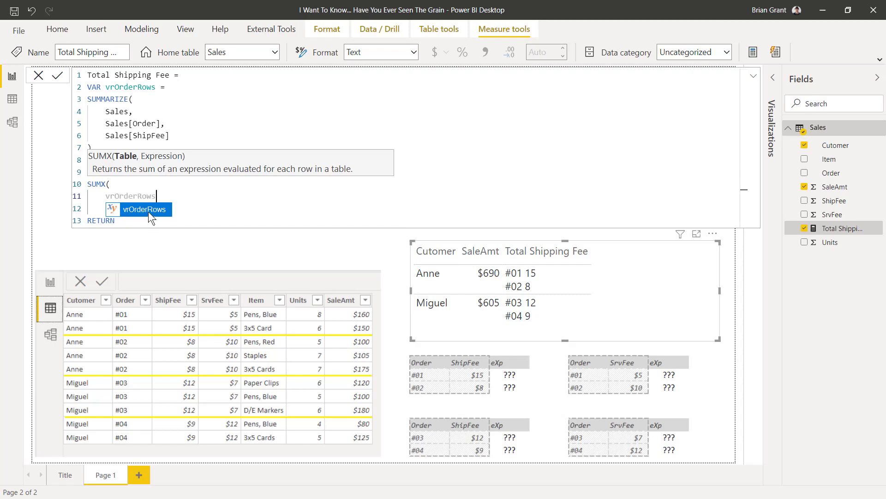
{"action": "left_click", "coordinate": [148, 210]}
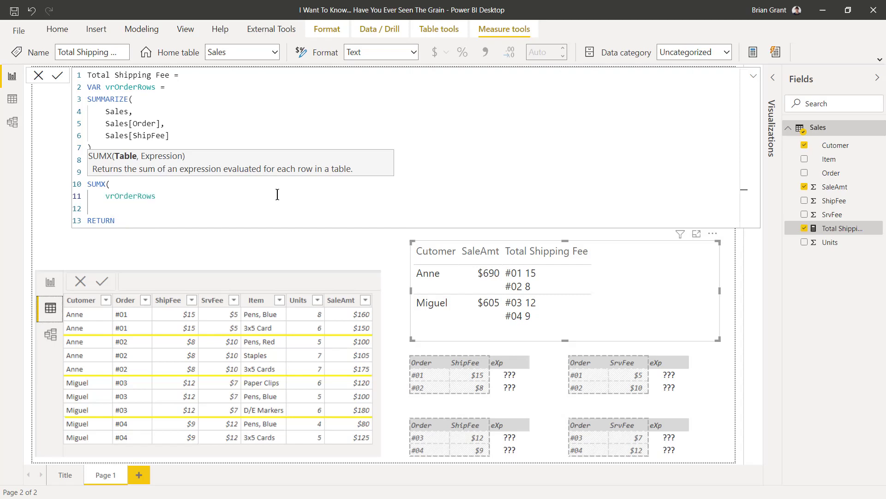
{"action": "type", "text": ","}
{"action": "key", "text": "Return"}
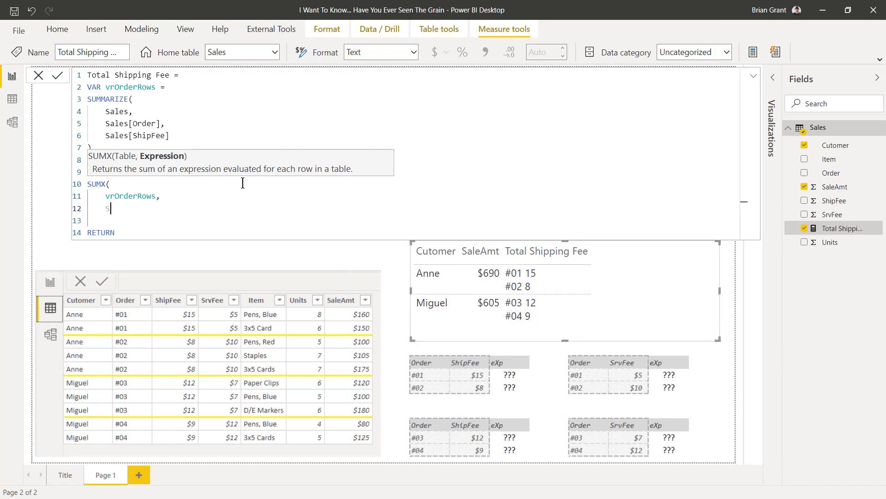
Use Sales[ShipFee] as the expression SUMX evaluates and close the function on its own line
{"action": "type", "text": "Sal"}
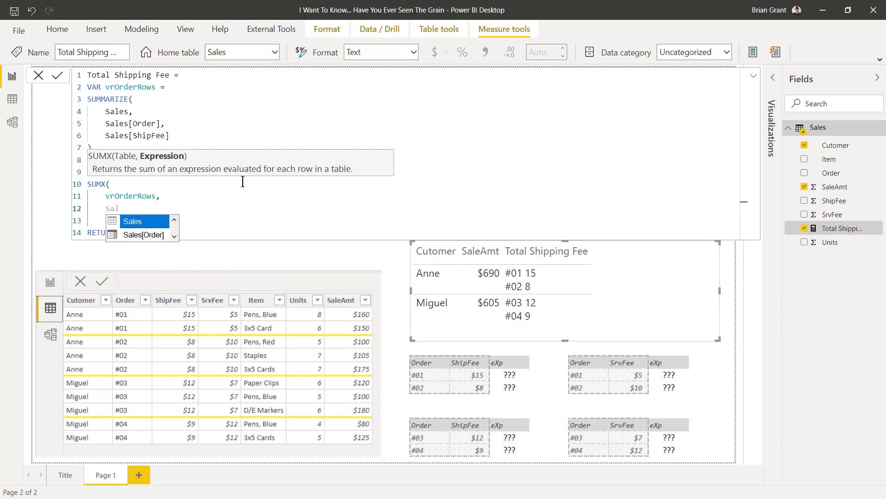
{"action": "key", "text": "Down"}
{"action": "key", "text": "Down"}
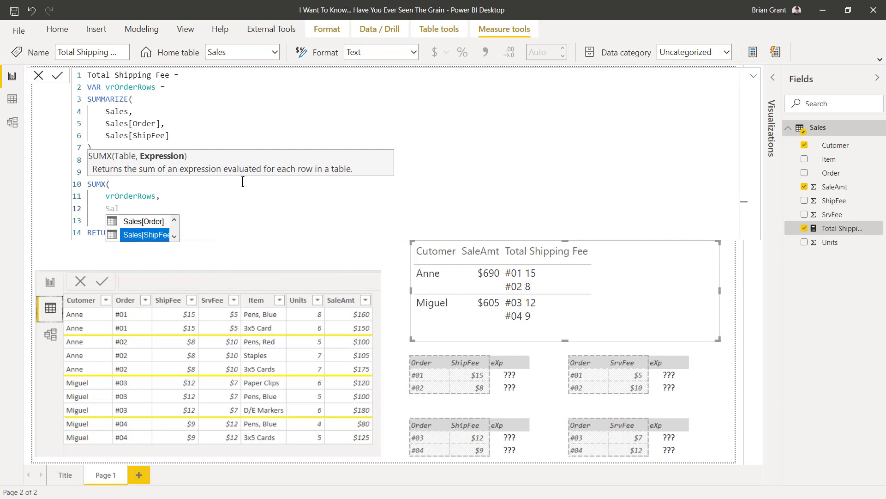
{"action": "left_click", "coordinate": [135, 236]}
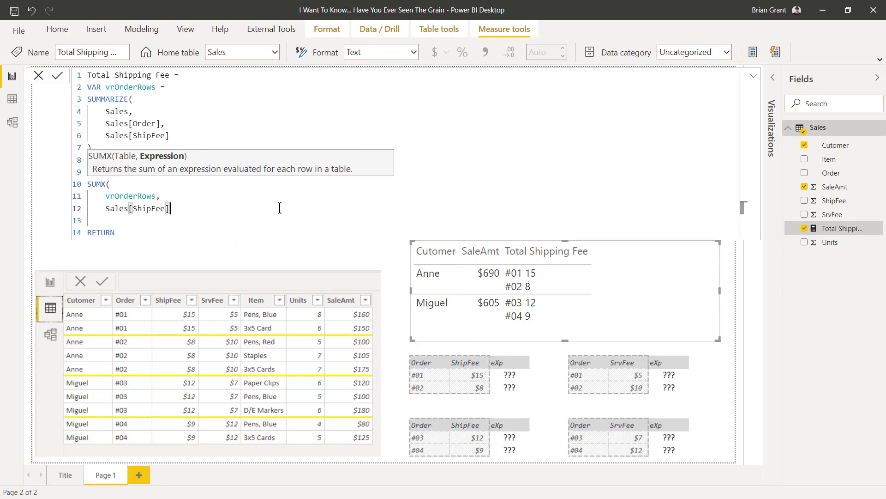
{"action": "key", "text": "Return"}
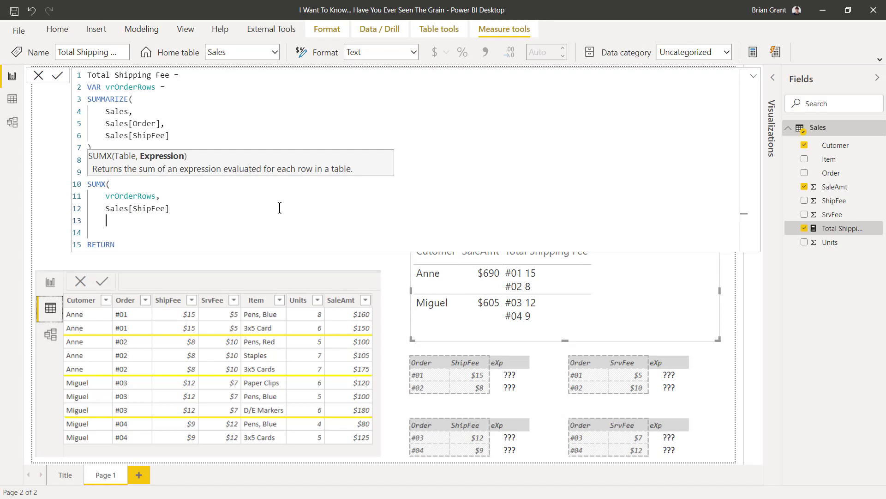
{"action": "type", "text": ")"}
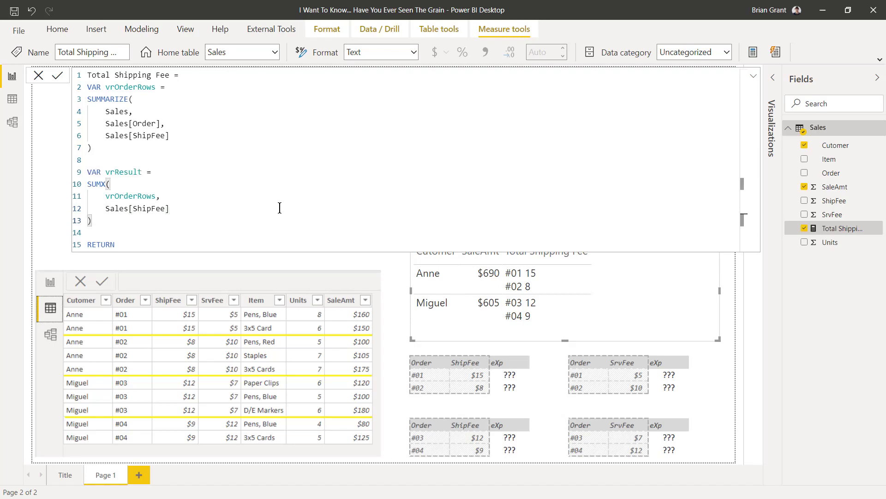
Make the measure return vrResult and commit the Total Shipping Fee formula
{"action": "key", "text": "Return"}
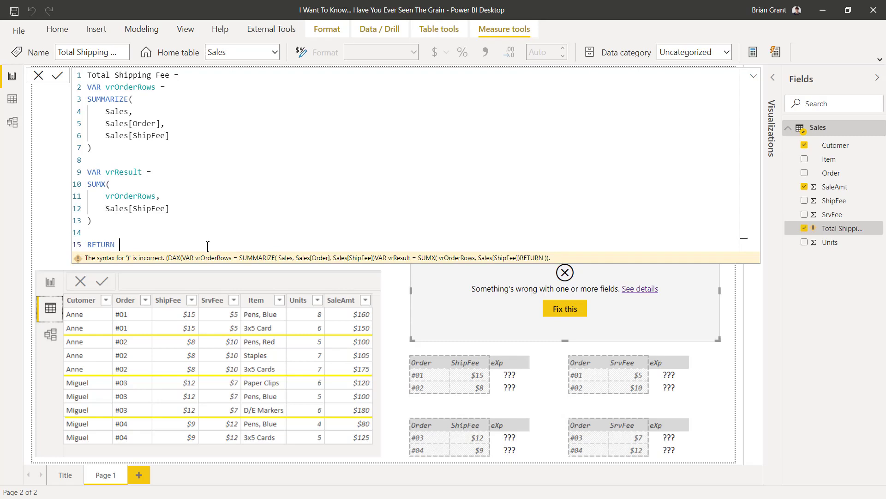
{"action": "type", "text": "vr"}
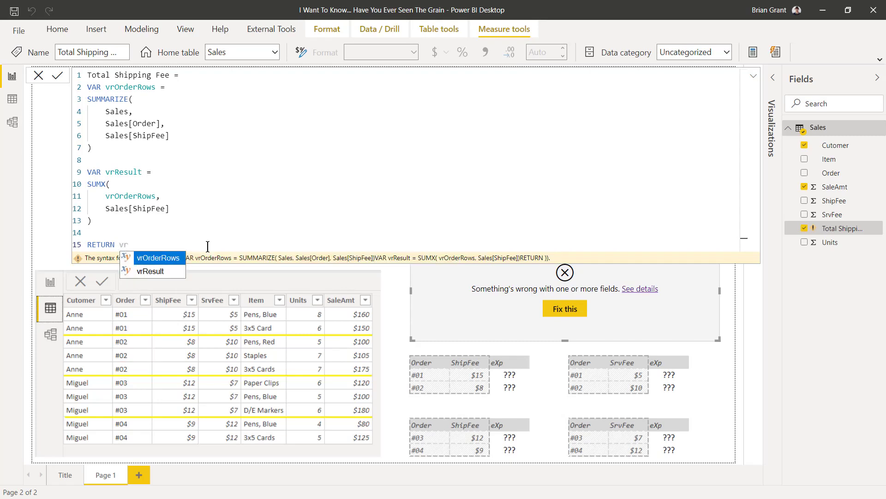
{"action": "left_click", "coordinate": [166, 271]}
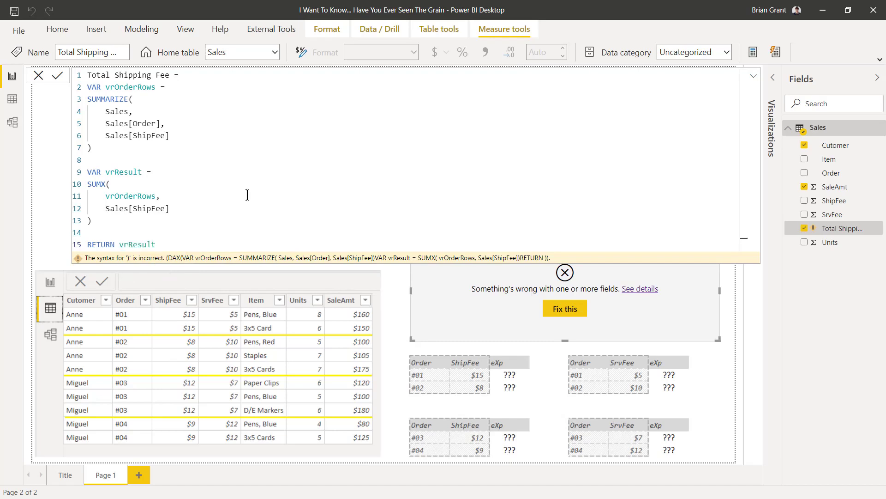
{"action": "key", "text": "Return"}
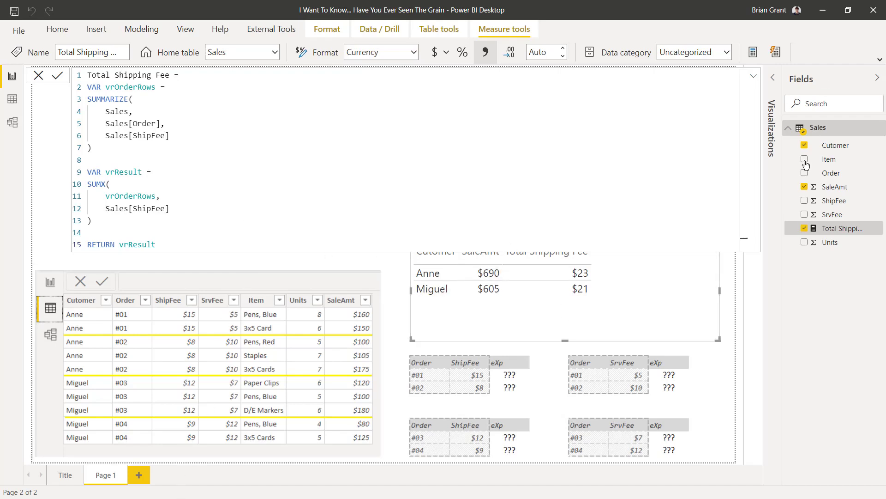
Create a new measure in the Sales table named Total Service Fee, with a second formula line for its definition
{"action": "right_click", "coordinate": [811, 126]}
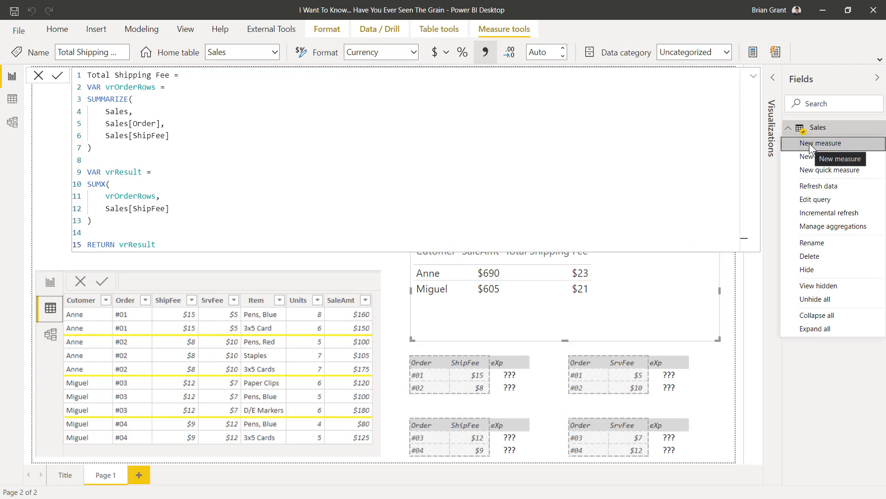
{"action": "left_click", "coordinate": [810, 143]}
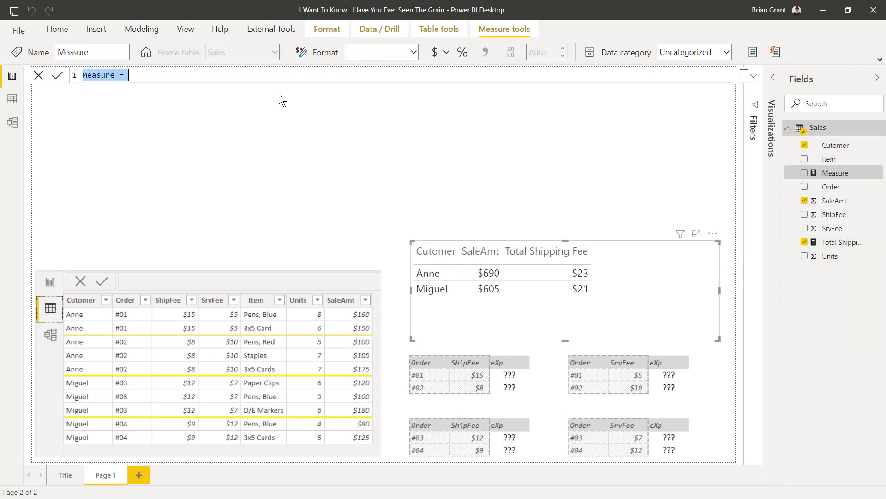
{"action": "type", "text": "Total S"}
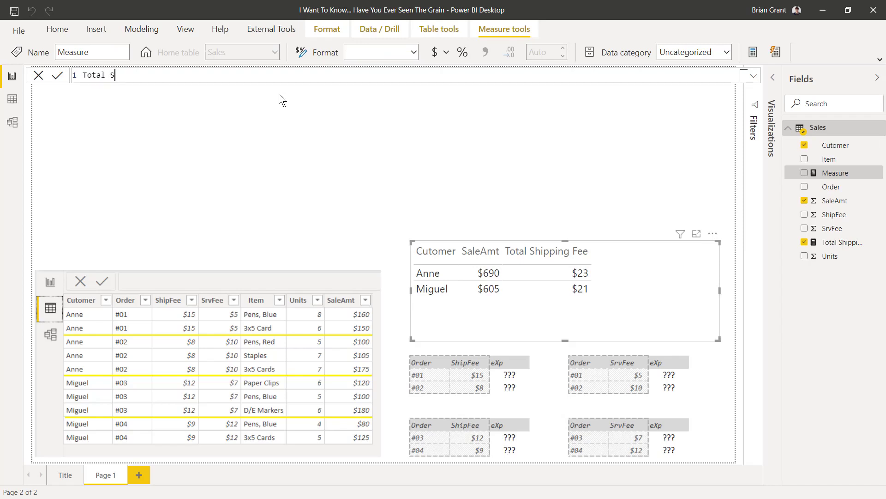
{"action": "type", "text": "ervice Fee ="}
{"action": "key", "text": "shift+Return"}
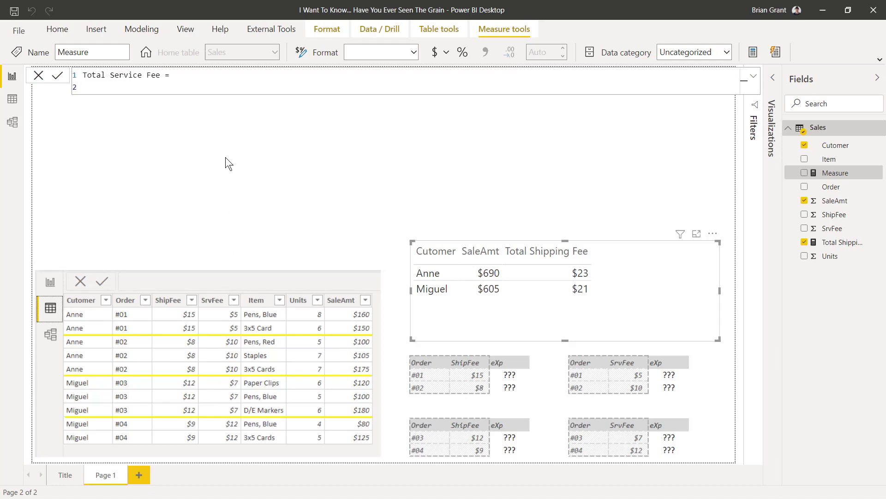
Declare a variable named vrGrainOrder and begin its SUMMARIZE expression with the Sales table as the input table
{"action": "type", "text": "VAR vrGrainOrder ="}
{"action": "key", "text": "shift+Return"}
{"action": "type", "text": "SUM"}
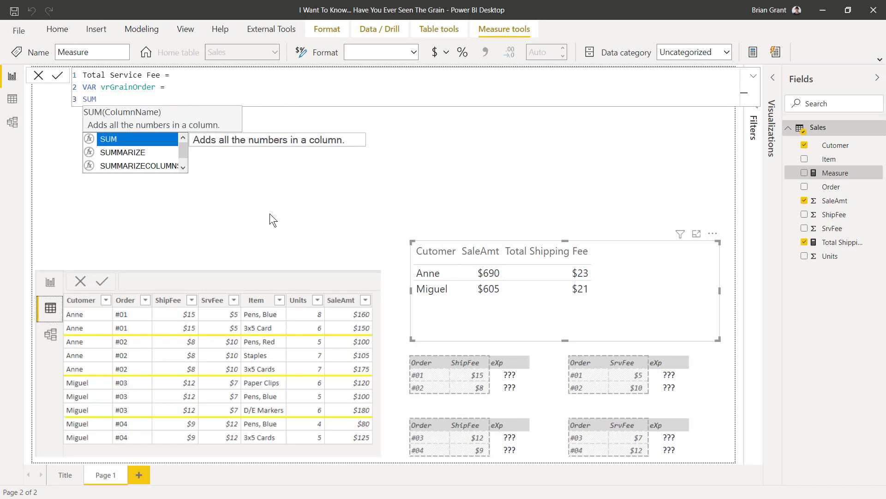
{"action": "double_click", "coordinate": [146, 154]}
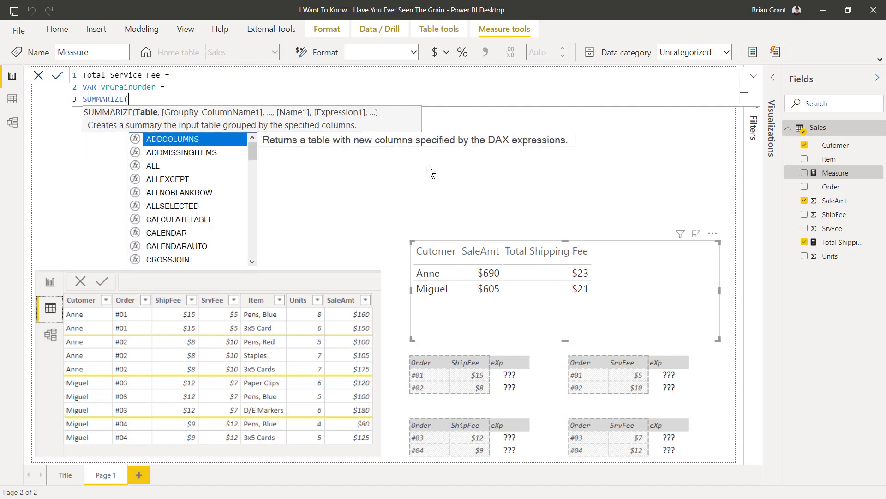
{"action": "key", "text": "shift+Return"}
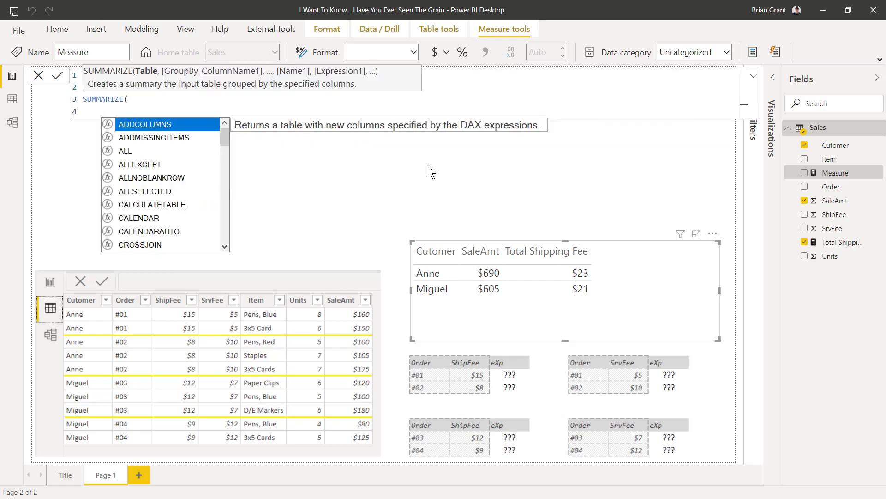
{"action": "type", "text": "Sal"}
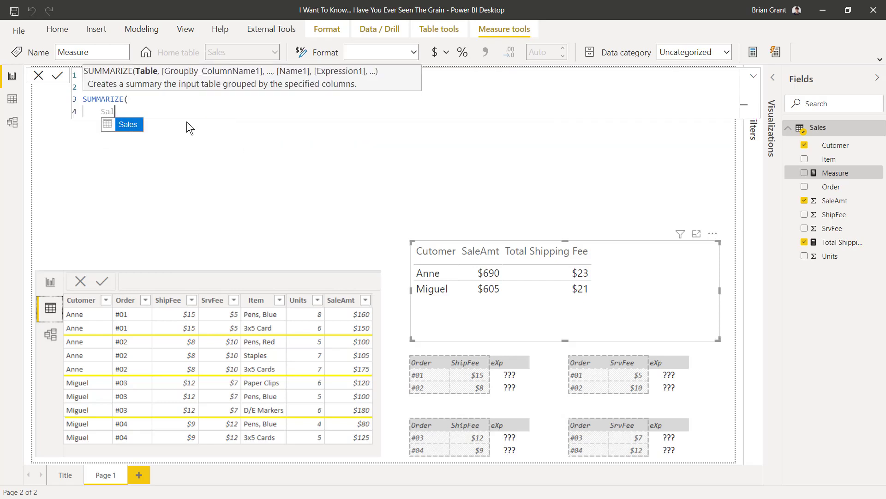
{"action": "left_click", "coordinate": [120, 126]}
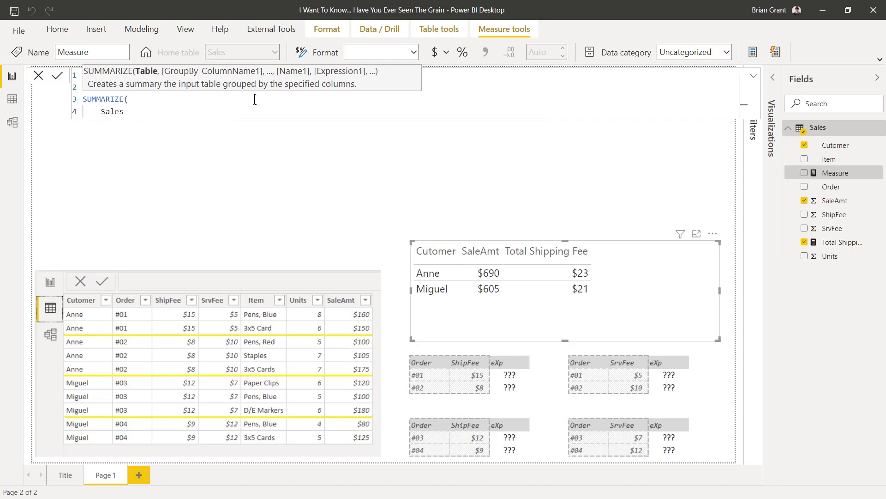
{"action": "type", "text": ","}
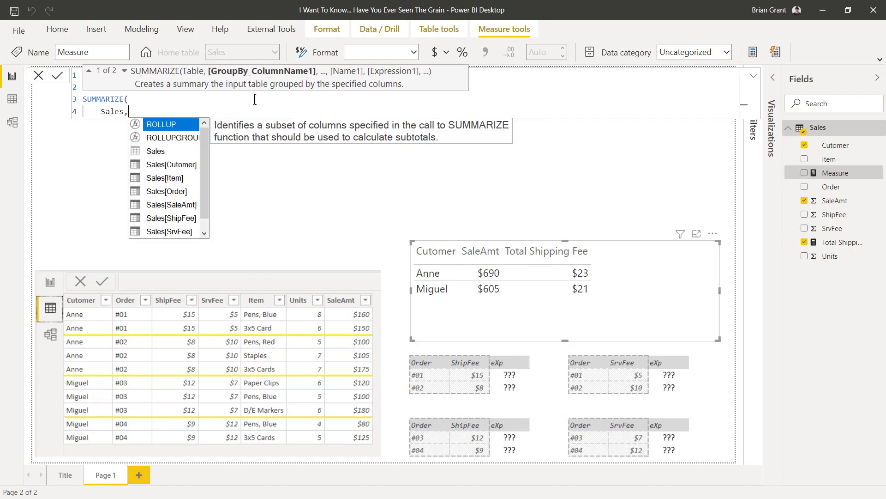
{"action": "key", "text": "shift+Return"}
{"action": "key", "text": "Escape"}
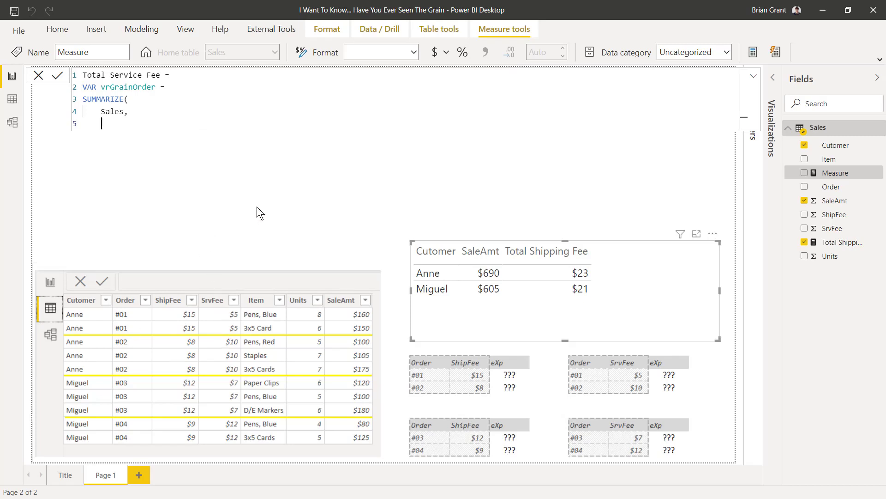
Add Sales[Order] as the first grouping column of the SUMMARIZE expression
{"action": "type", "text": "Sal"}
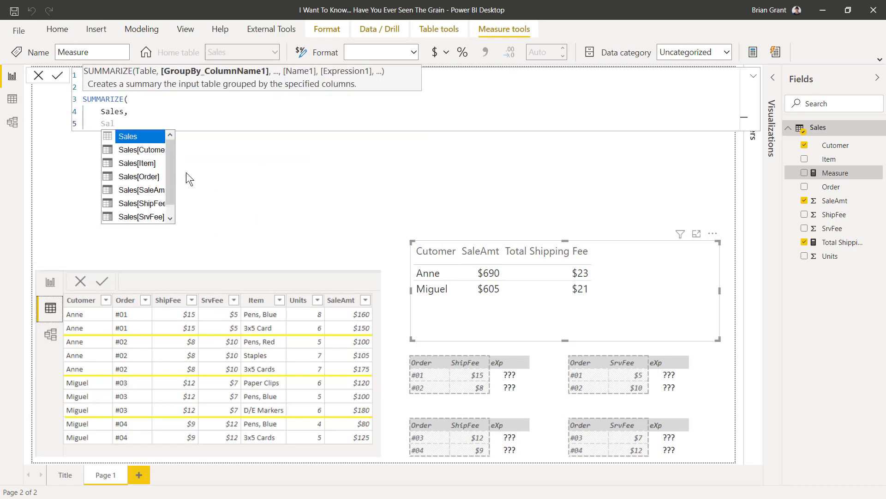
{"action": "left_click", "coordinate": [146, 180]}
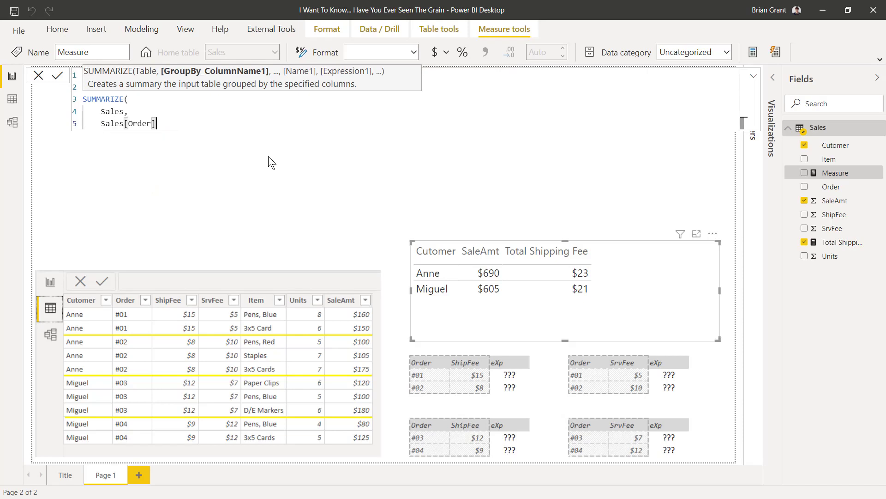
{"action": "type", "text": ","}
{"action": "key", "text": "shift+Return"}
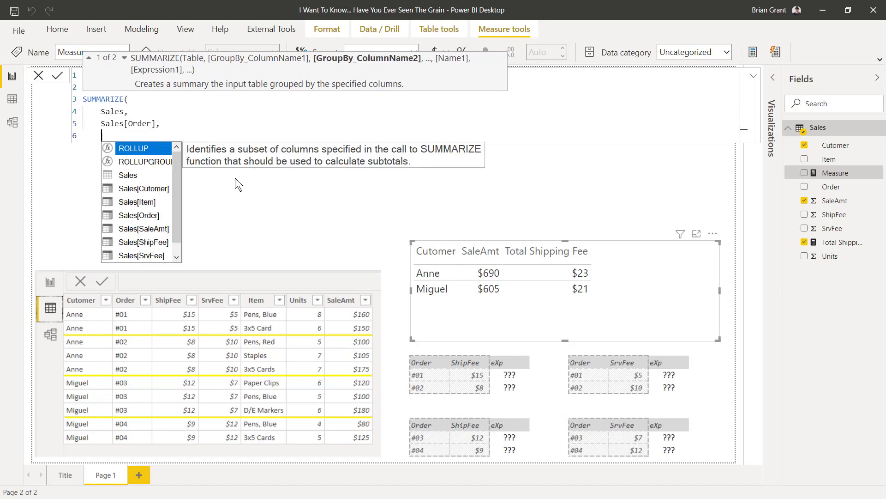
Add Sales[SrvFee] as the second grouping column and close the SUMMARIZE function on its own line
{"action": "type", "text": "Sal"}
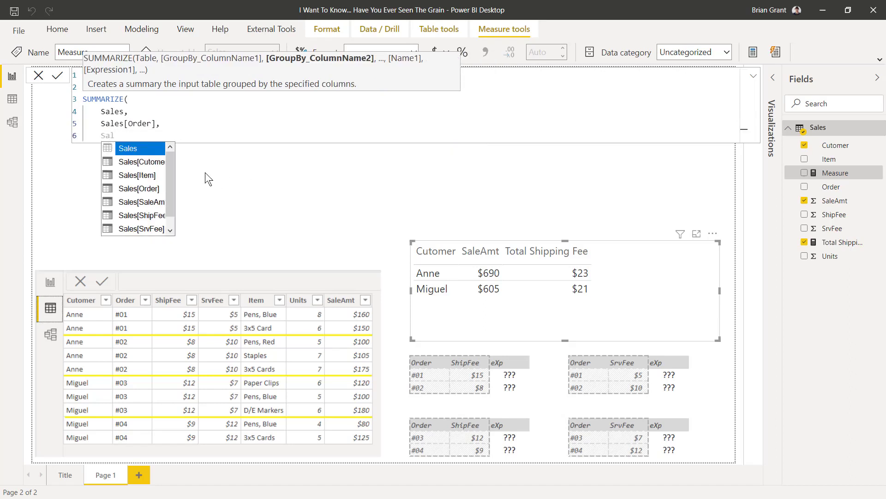
{"action": "key", "text": "Down"}
{"action": "key", "text": "Down"}
{"action": "key", "text": "Down"}
{"action": "key", "text": "Down"}
{"action": "key", "text": "Down"}
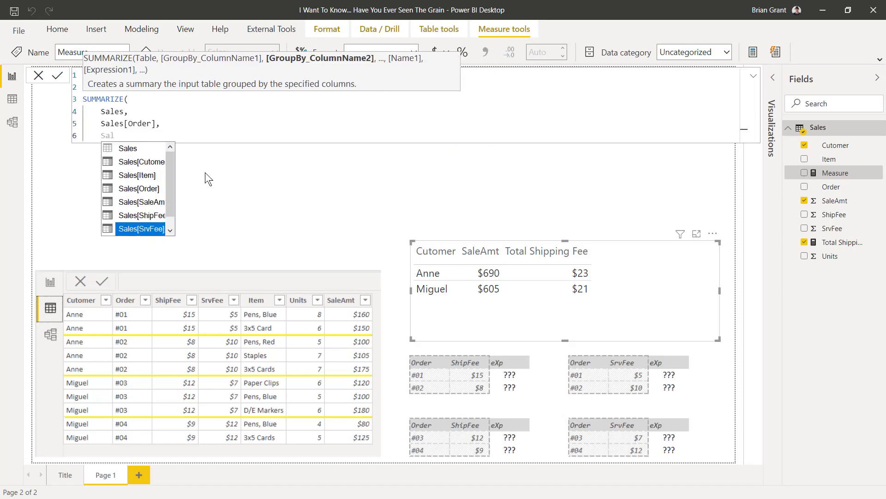
{"action": "key", "text": "Tab"}
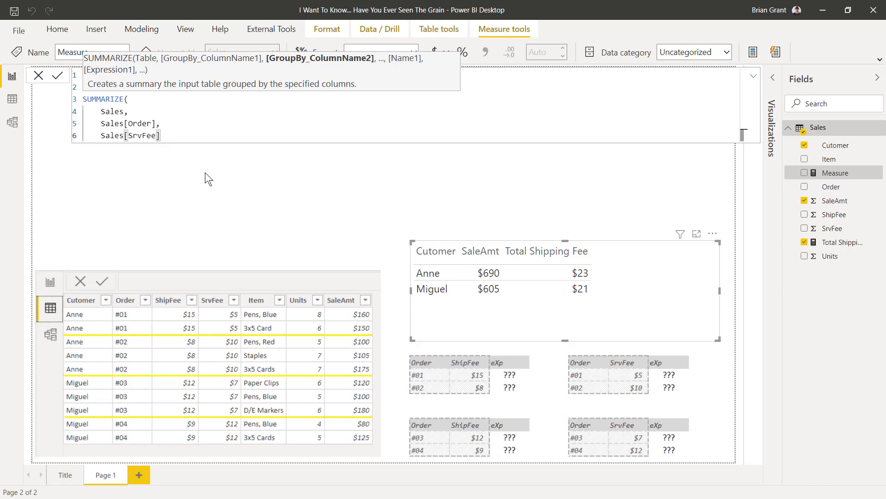
{"action": "key", "text": "shift+Return"}
{"action": "type", "text": ")"}
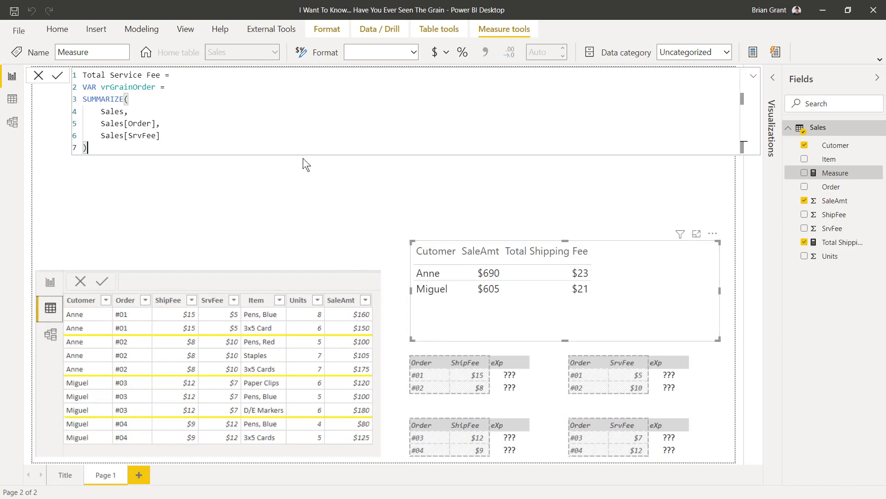
Declare a vrResult variable below the vrGrainOrder definition, separated by a blank line, and start a new line for its expression
{"action": "key", "text": "shift+Return"}
{"action": "key", "text": "shift+Return"}
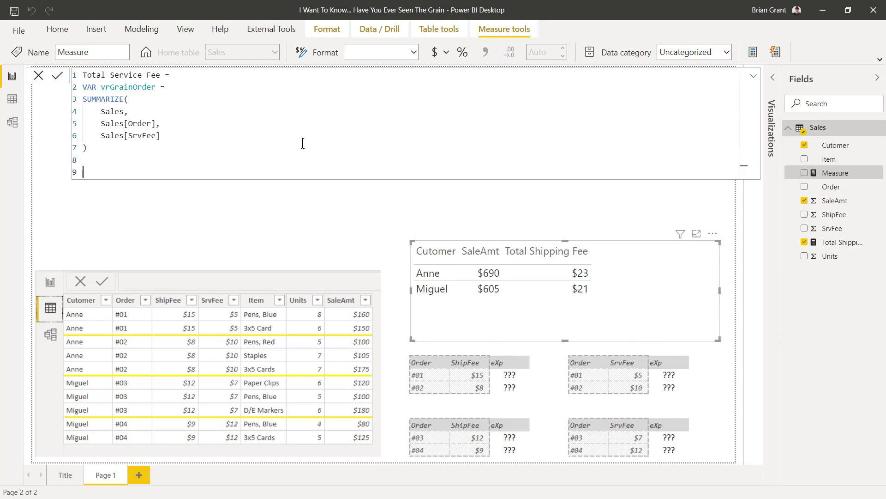
{"action": "type", "text": "VAR vrResult ="}
{"action": "key", "text": "shift+Return"}
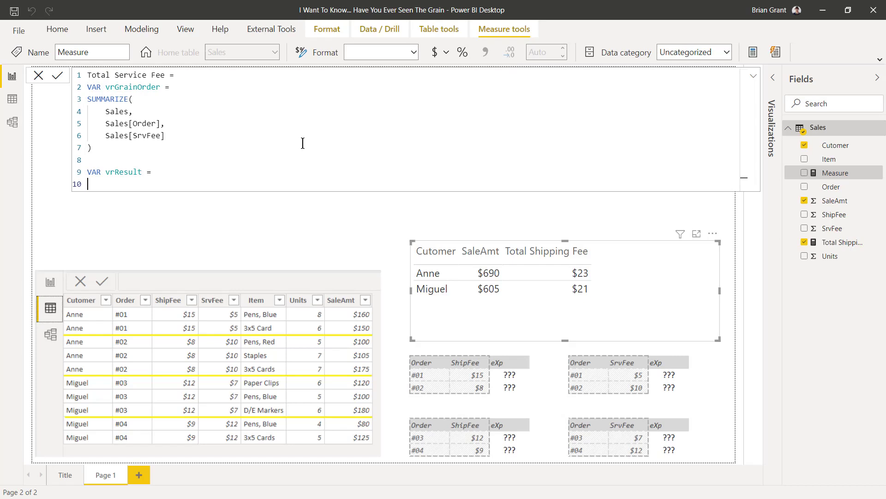
Begin a SUMX expression for vrResult with vrGrainOrder as its table argument, and start a new line for the expression argument
{"action": "type", "text": "SUM"}
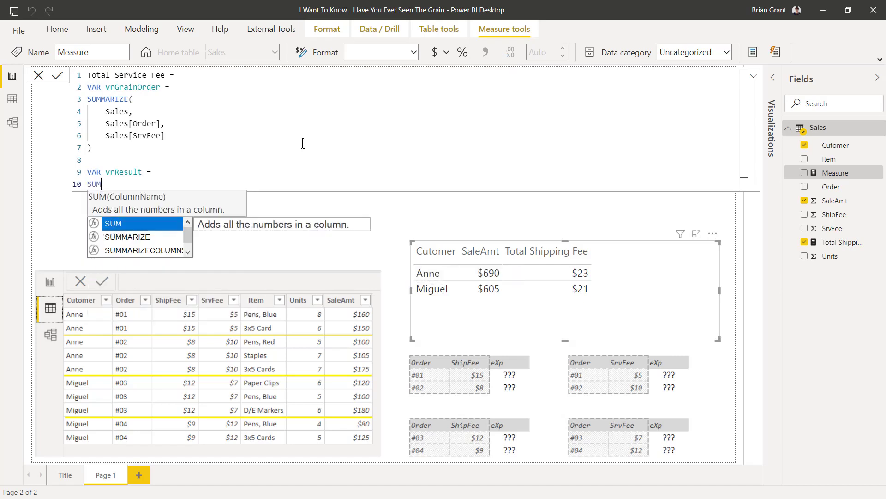
{"action": "type", "text": "X"}
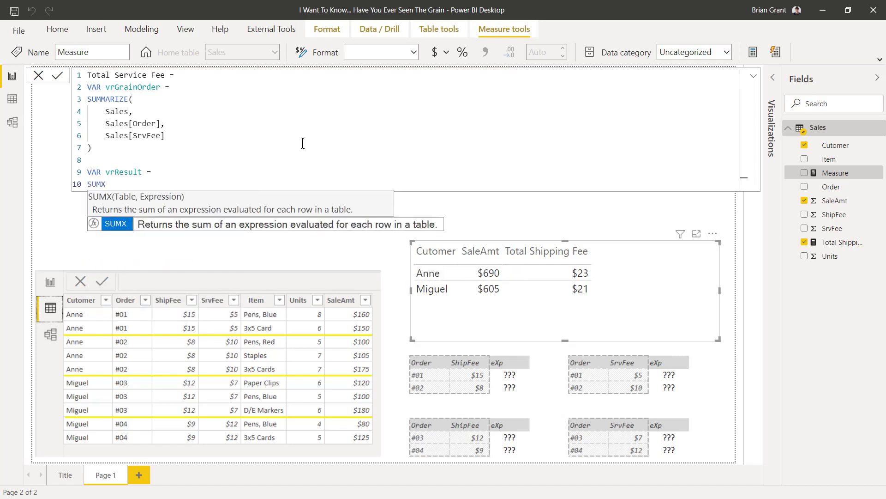
{"action": "left_click", "coordinate": [125, 221]}
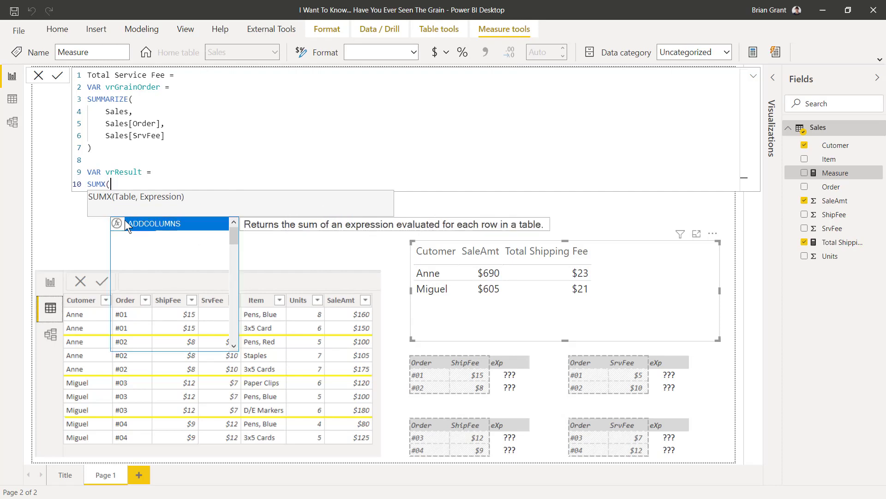
{"action": "key", "text": "shift+Return"}
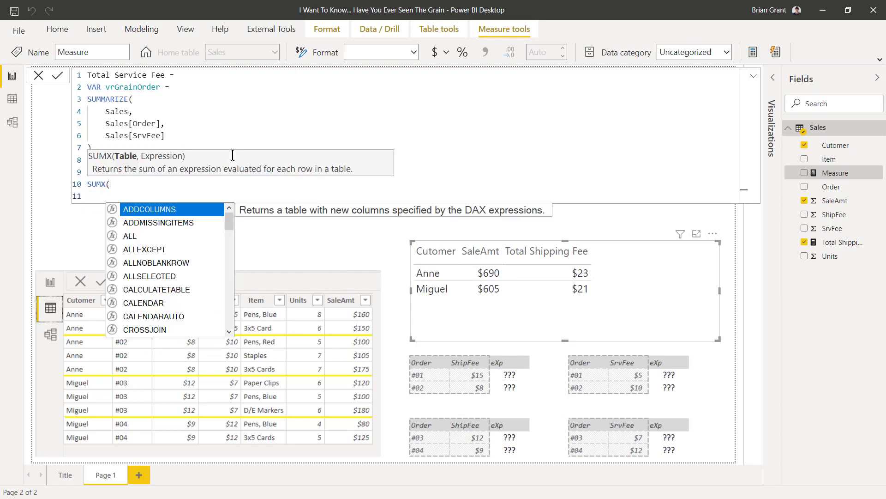
{"action": "type", "text": "vr"}
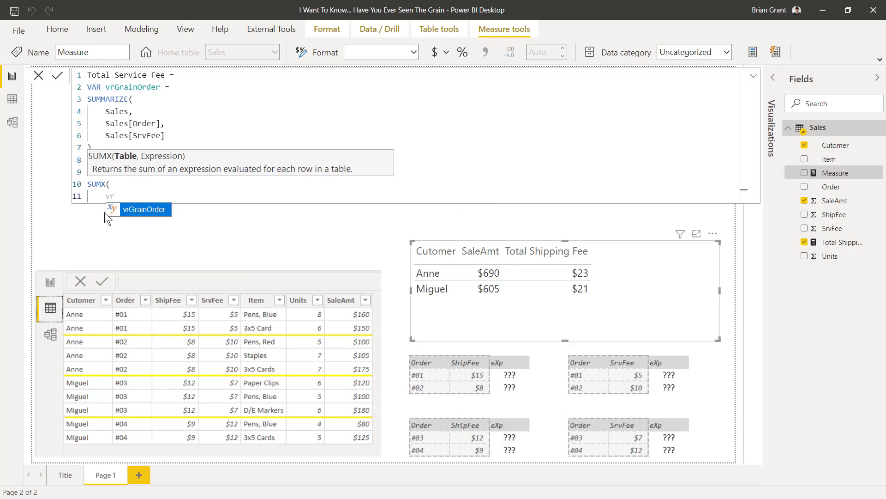
{"action": "left_click", "coordinate": [138, 209]}
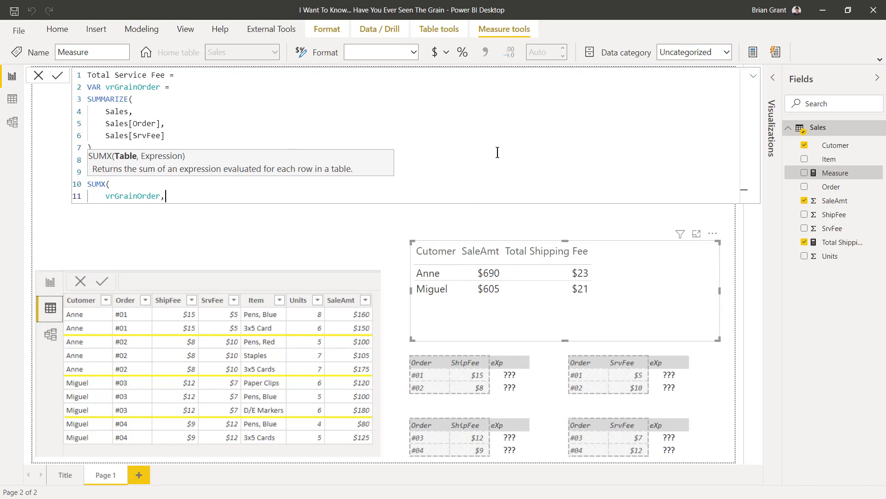
{"action": "key", "text": "Return"}
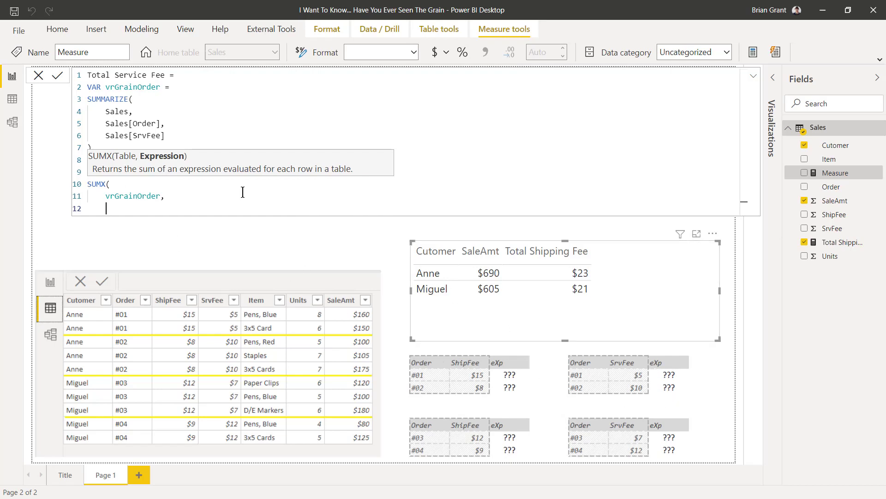
Add Sales[SrvFee] as the expression argument of SUMX and close the function on its own line
{"action": "type", "text": "Sal"}
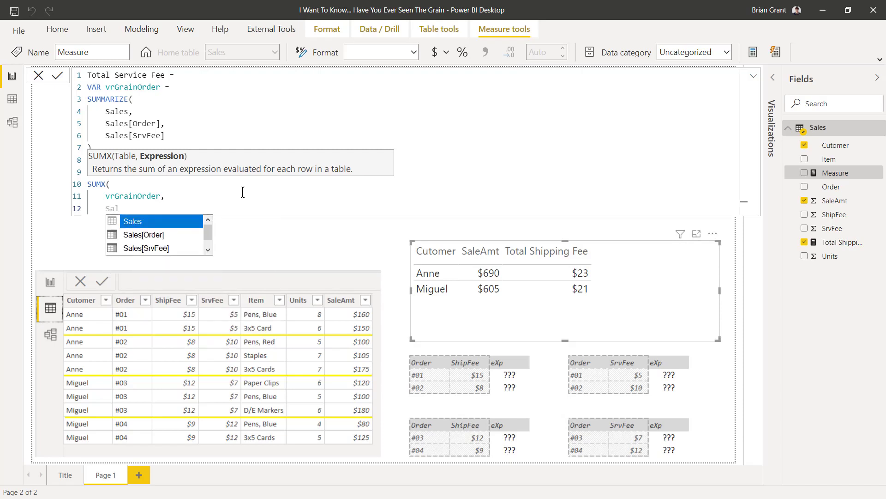
{"action": "key", "text": "Down"}
{"action": "key", "text": "Down"}
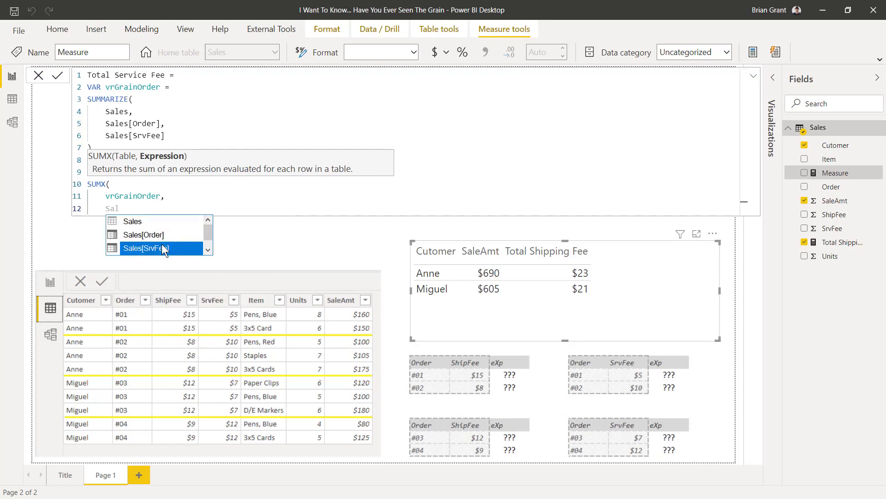
{"action": "left_click", "coordinate": [140, 248]}
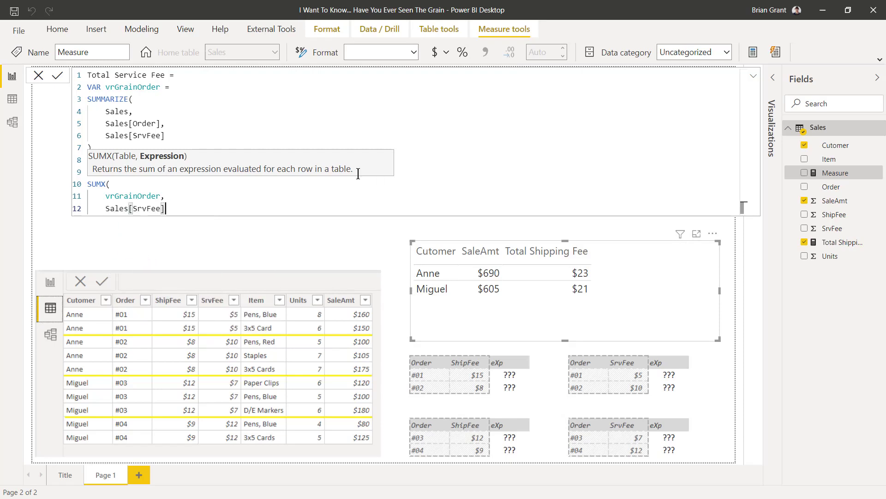
{"action": "key", "text": "shift+Return"}
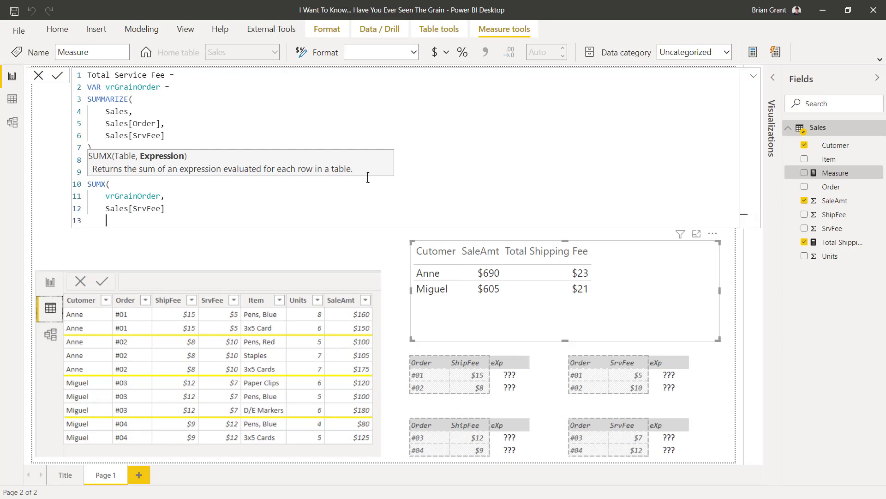
{"action": "type", "text": ")"}
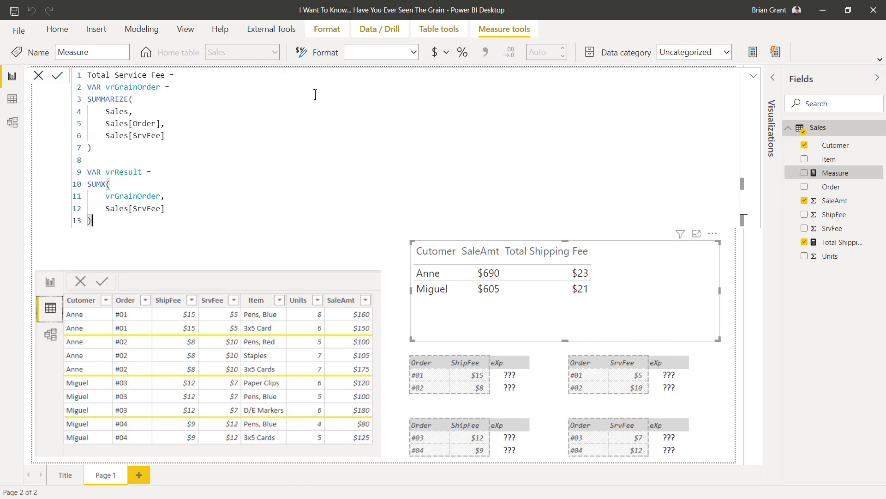
Finish the measure with RETURN vrResult below a blank line, commit it, and add Total Service Fee to the customer table visual
{"action": "key", "text": "Return"}
{"action": "key", "text": "Return"}
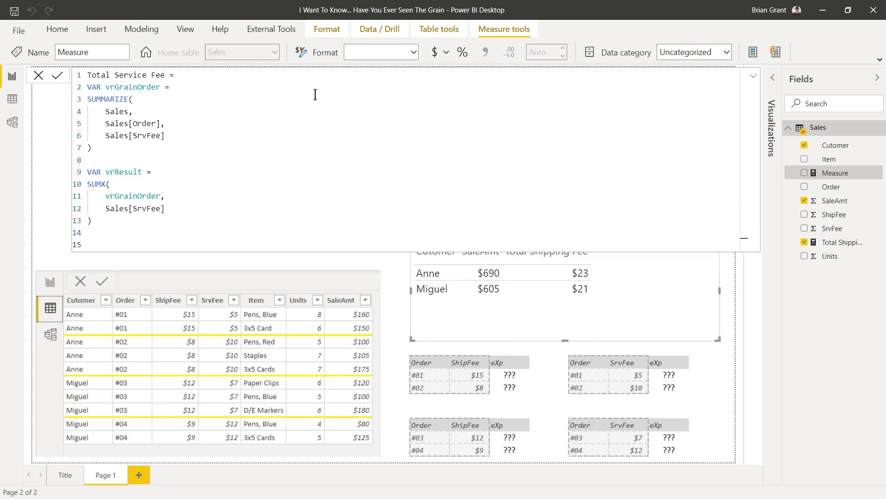
{"action": "type", "text": "RETURN vr"}
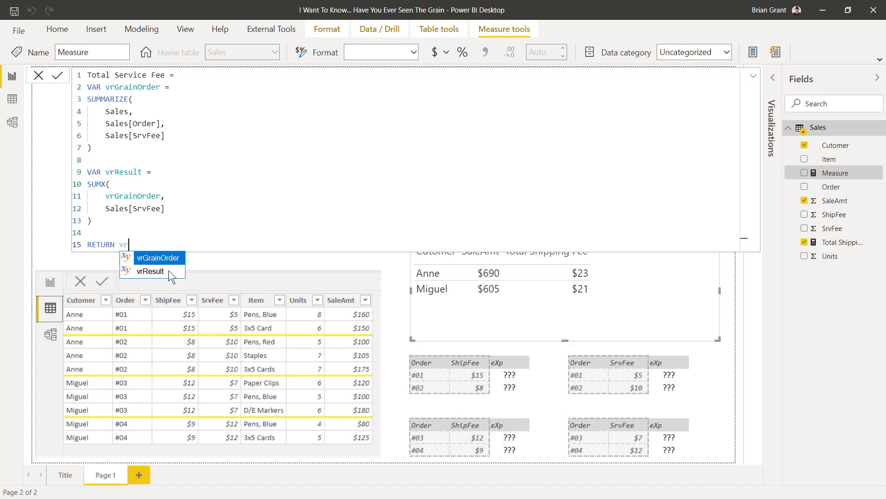
{"action": "key", "text": "Escape"}
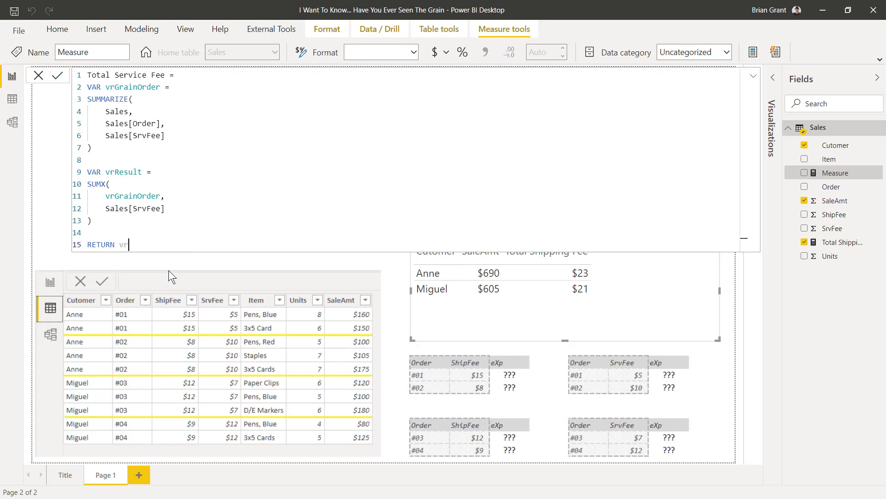
{"action": "type", "text": "esult"}
{"action": "key", "text": "Return"}
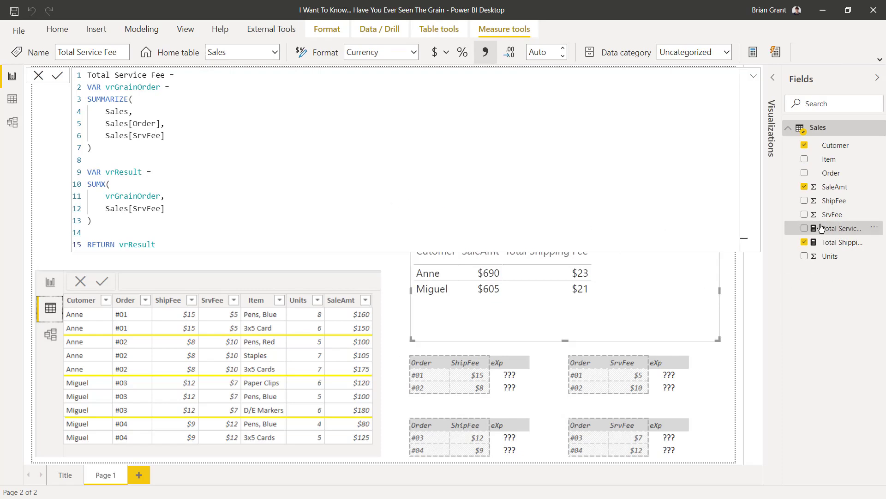
{"action": "left_click_drag", "start_coordinate": [821, 228], "coordinate": [628, 293]}
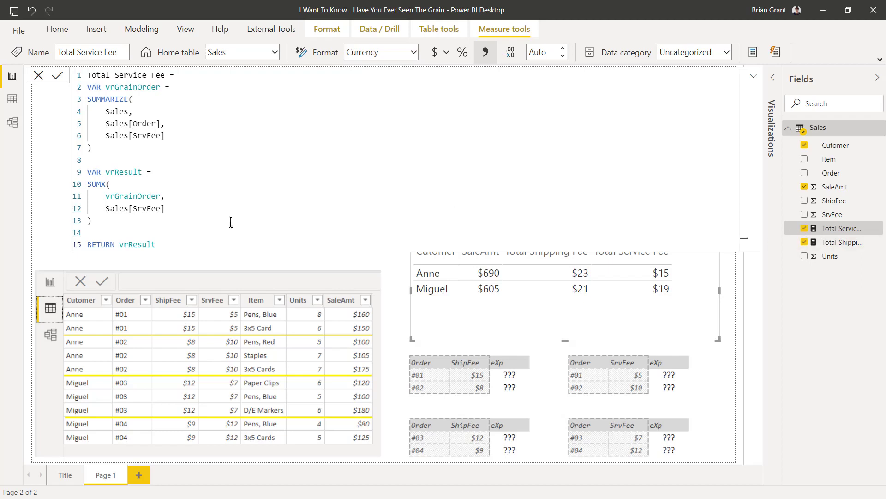
Create a new measure in the Sales table named Total Order Fee and start a new line for its definition
{"action": "left_click_drag", "start_coordinate": [175, 248], "coordinate": [123, 89]}
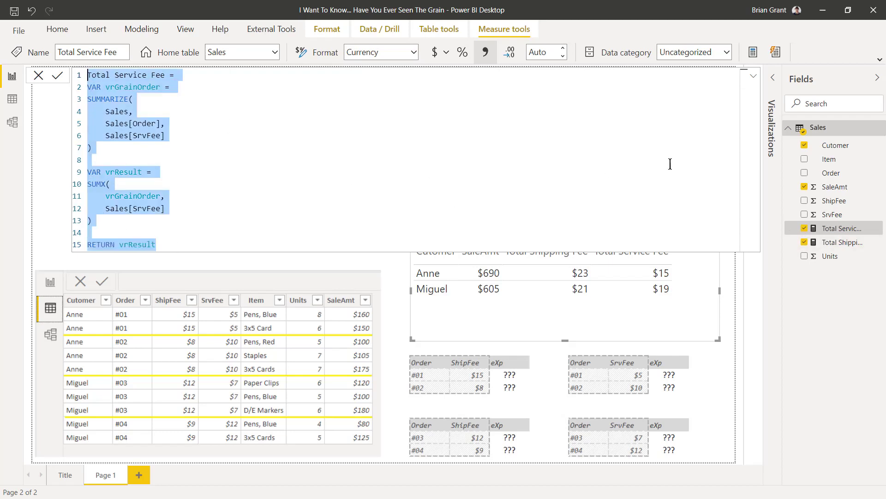
{"action": "right_click", "coordinate": [829, 130]}
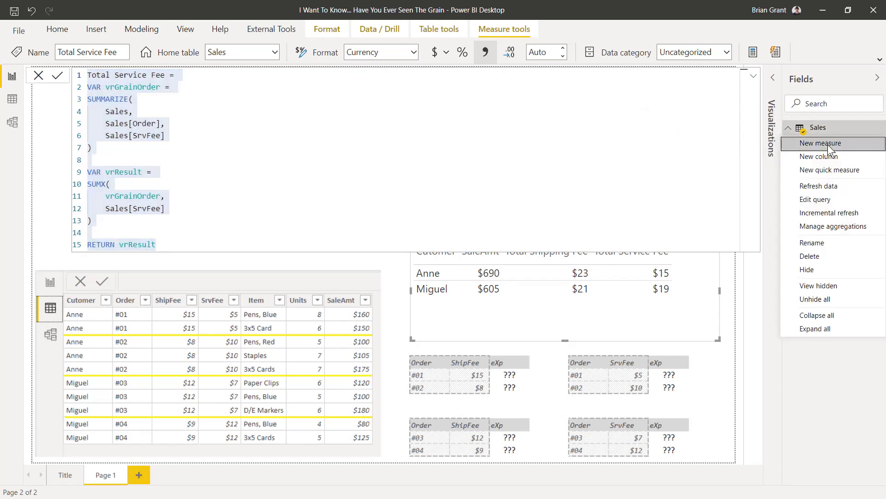
{"action": "key", "text": "Escape"}
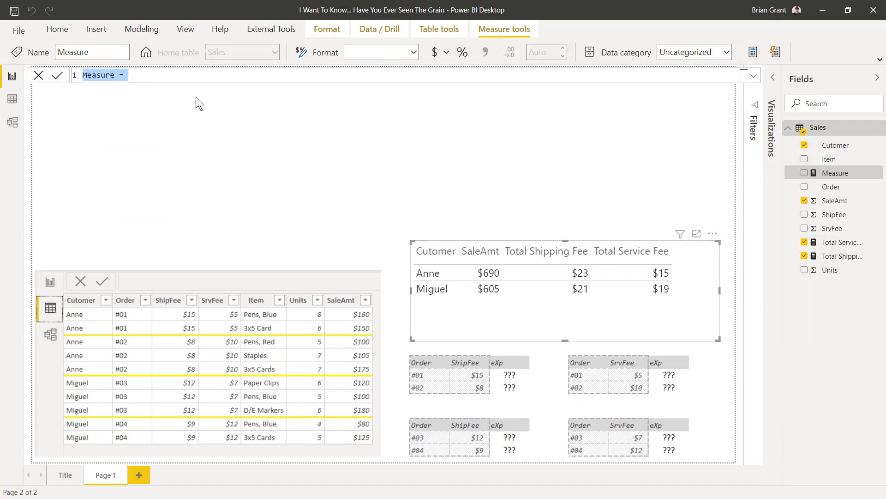
{"action": "type", "text": "Total "}
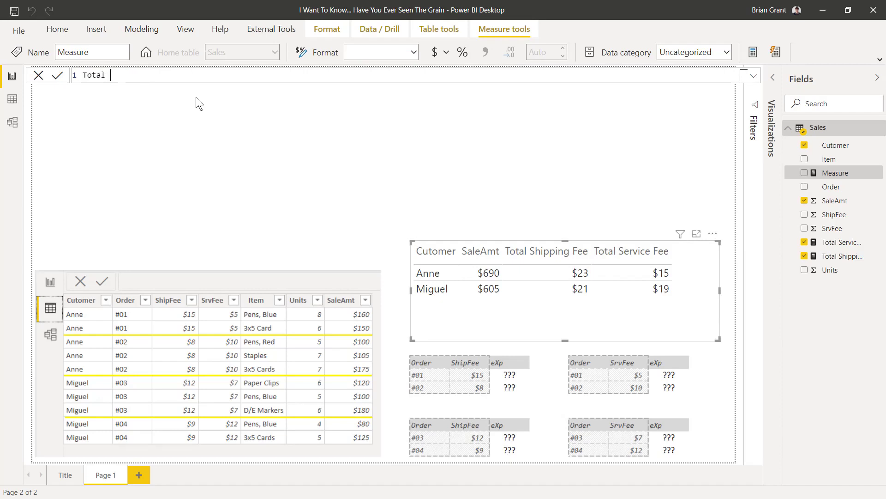
{"action": "type", "text": "Order Fee ="}
{"action": "key", "text": "shift+Return"}
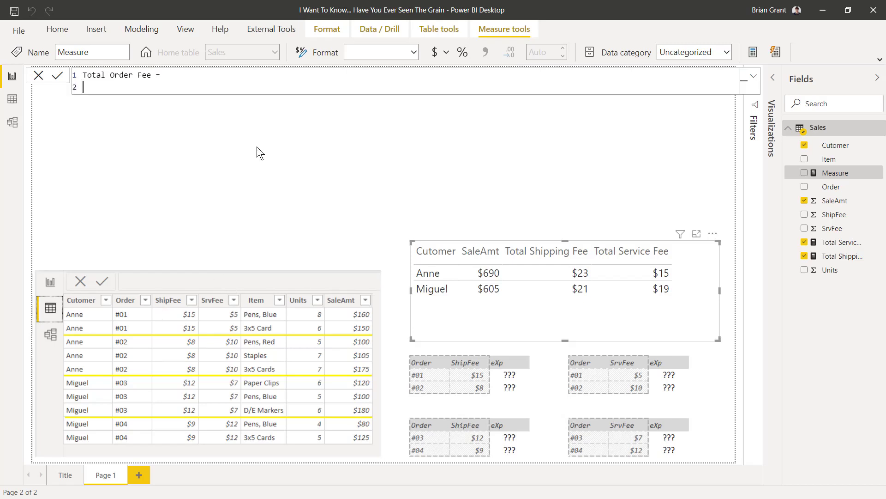
Declare a vrGrainOrder variable in the Total Order Fee measure and start a new line for its expression
{"action": "type", "text": "VAR"}
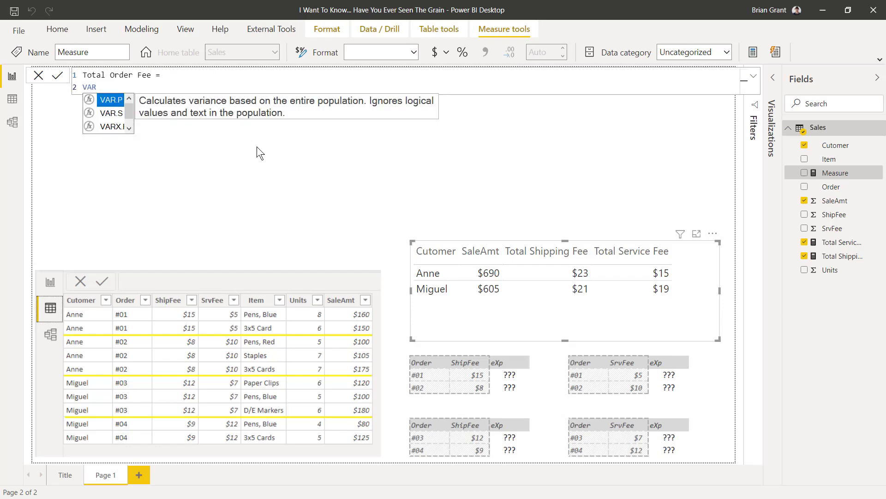
{"action": "type", "text": " vr"}
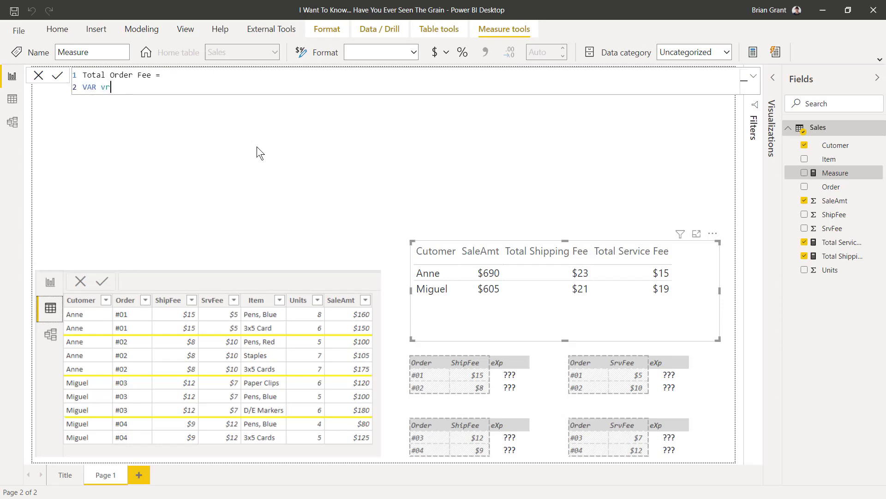
{"action": "type", "text": "GrainOrder ="}
{"action": "key", "text": "shift+Return"}
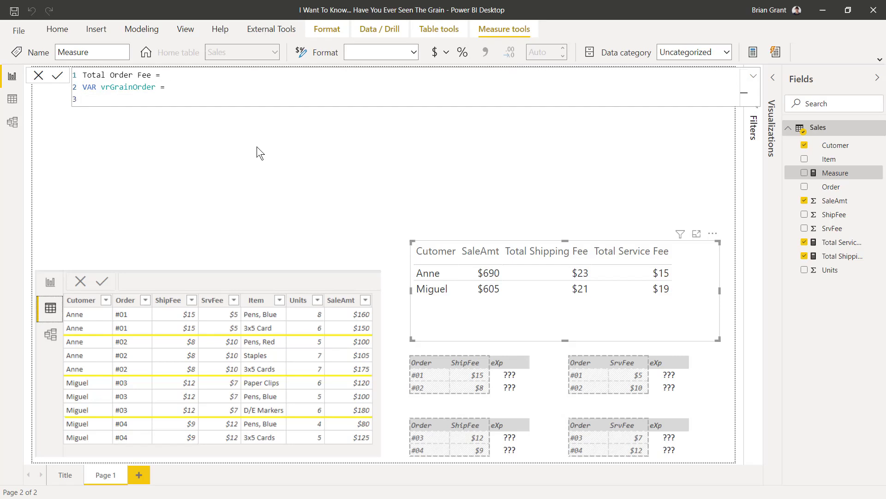
Begin a SUMMARIZE expression for vrGrainOrder with the Sales table as its input table
{"action": "type", "text": "SUM"}
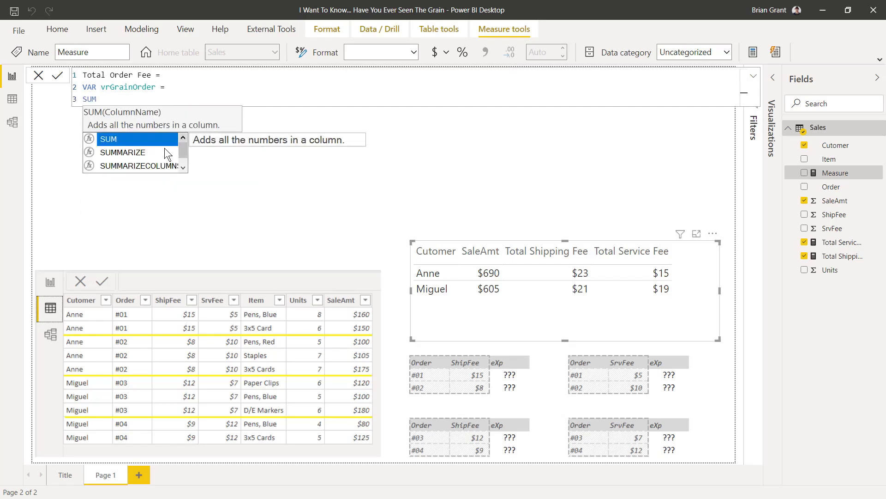
{"action": "key", "text": "Down"}
{"action": "key", "text": "Tab"}
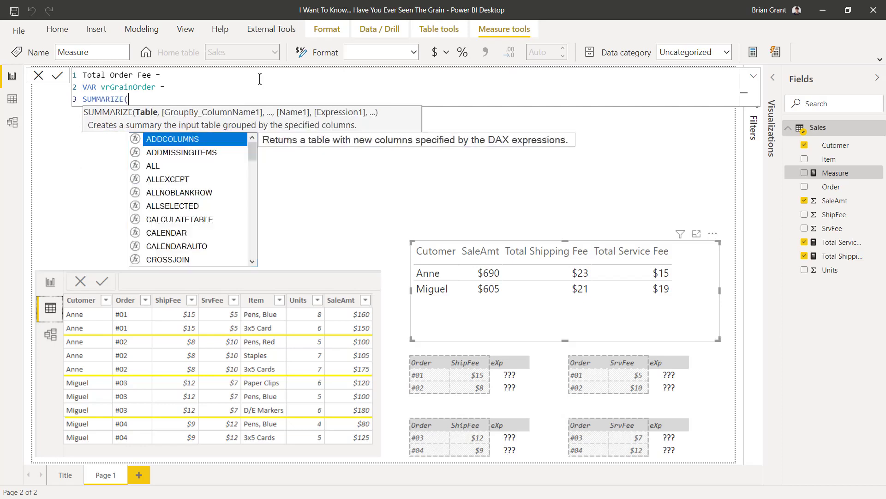
{"action": "key", "text": "shift+Return"}
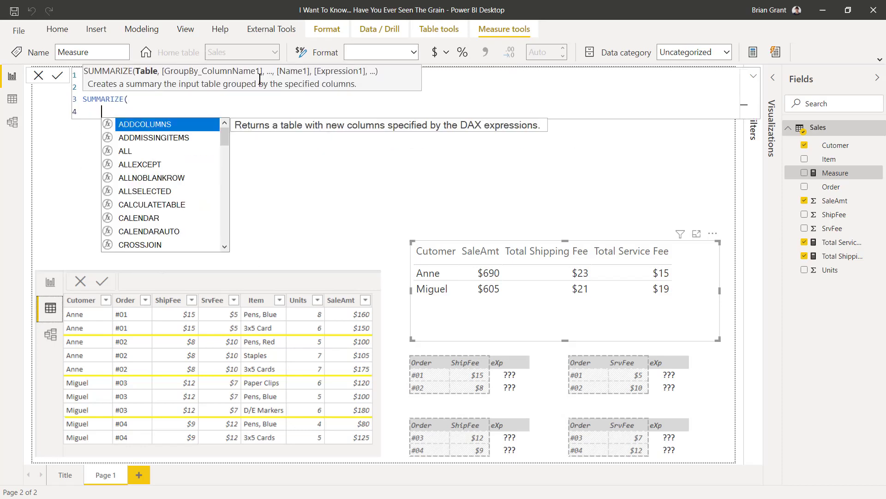
{"action": "type", "text": "Sal"}
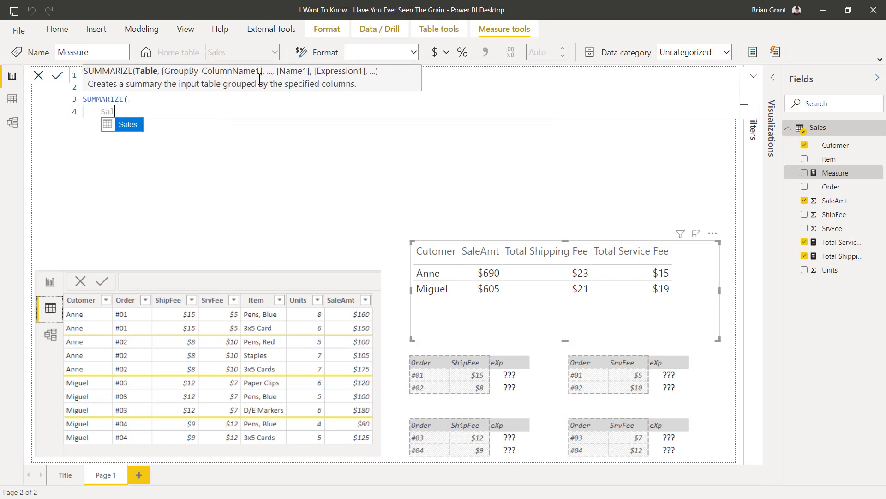
{"action": "left_click", "coordinate": [125, 125]}
{"action": "type", "text": ","}
{"action": "key", "text": "shift+Return"}
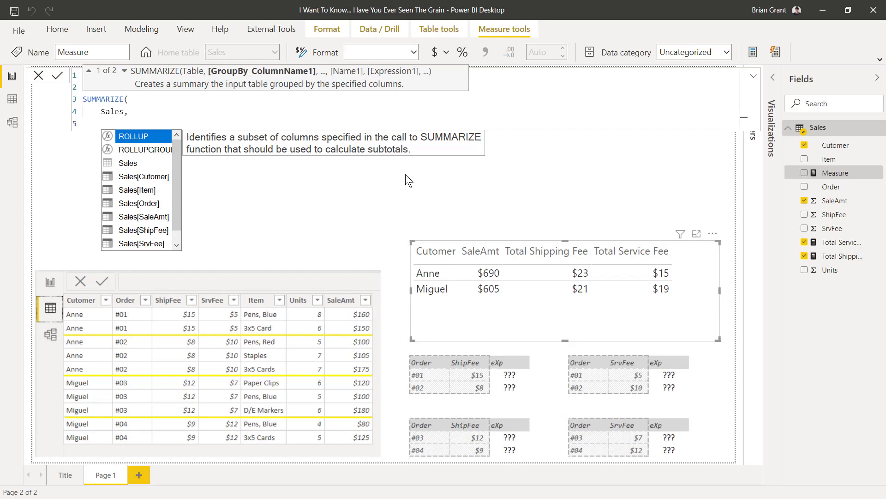
Add Sales[Order] as the first grouping column of SUMMARIZE in the Total Order Fee measure
{"action": "type", "text": "S"}
{"action": "key", "text": "Down"}
{"action": "key", "text": "Down"}
{"action": "key", "text": "Down"}
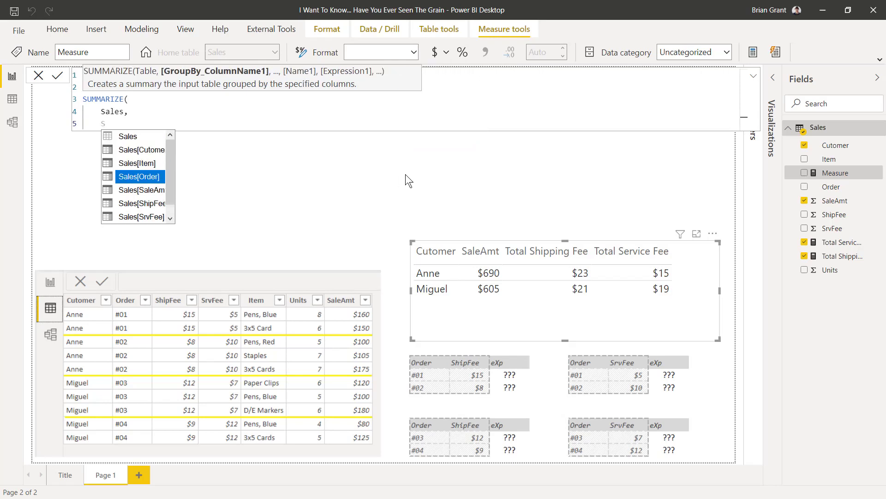
{"action": "left_click", "coordinate": [133, 180]}
{"action": "type", "text": ","}
{"action": "key", "text": "Return"}
Add Sales[ShipFee] as the second grouping column of SUMMARIZE and start a new line for another column
{"action": "type", "text": "S"}
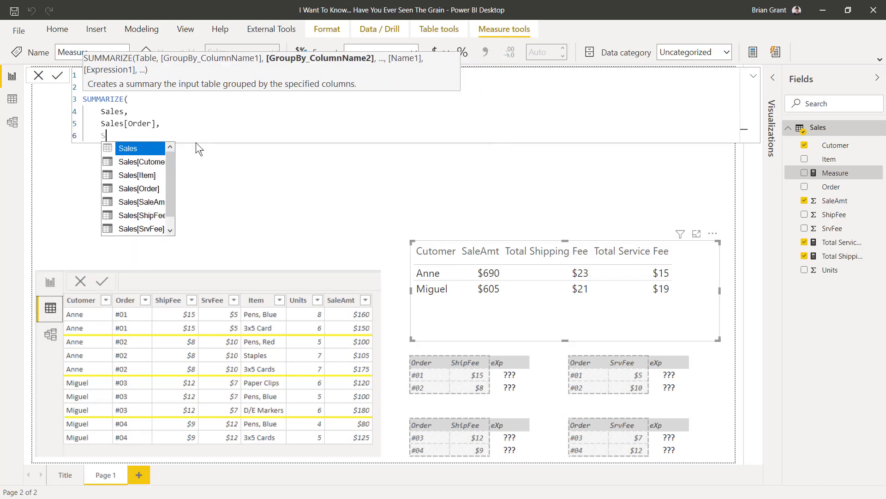
{"action": "type", "text": "al"}
{"action": "left_click", "coordinate": [144, 215]}
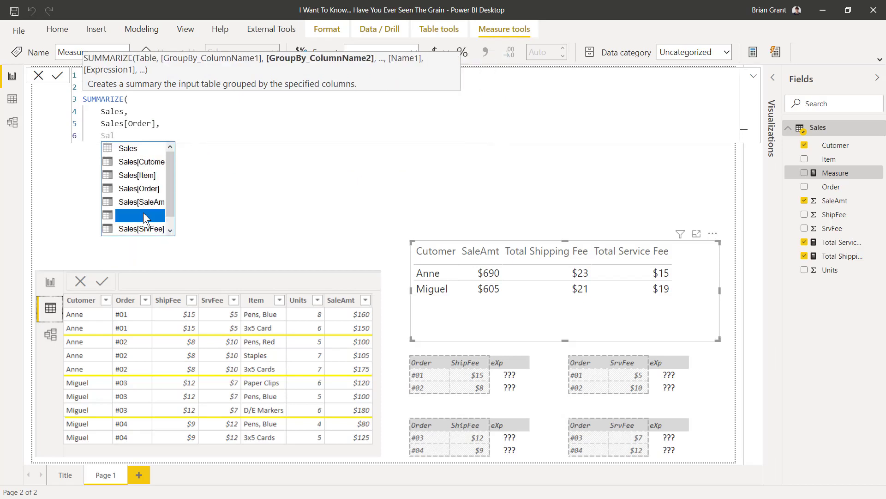
{"action": "type", "text": ","}
{"action": "key", "text": "shift+Return"}
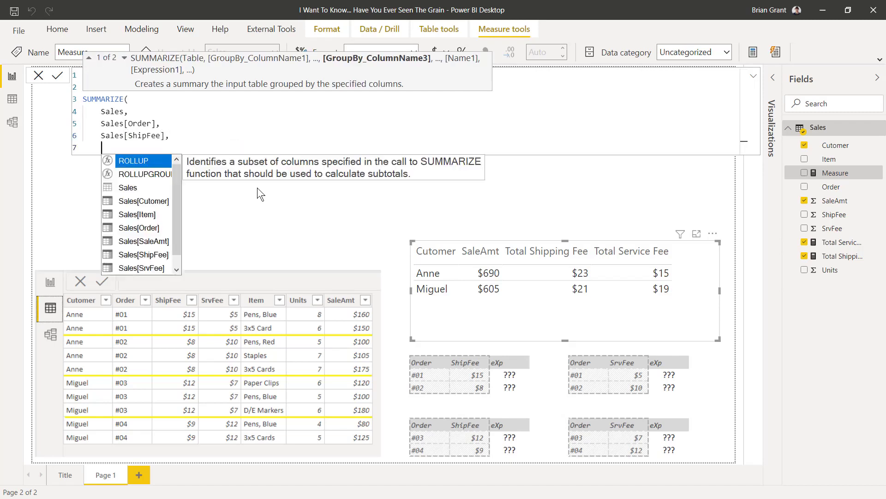
Add Sales[SrvFee] as the third grouping column of SUMMARIZE in the Total Order Fee measure and close the function
{"action": "type", "text": "Sal"}
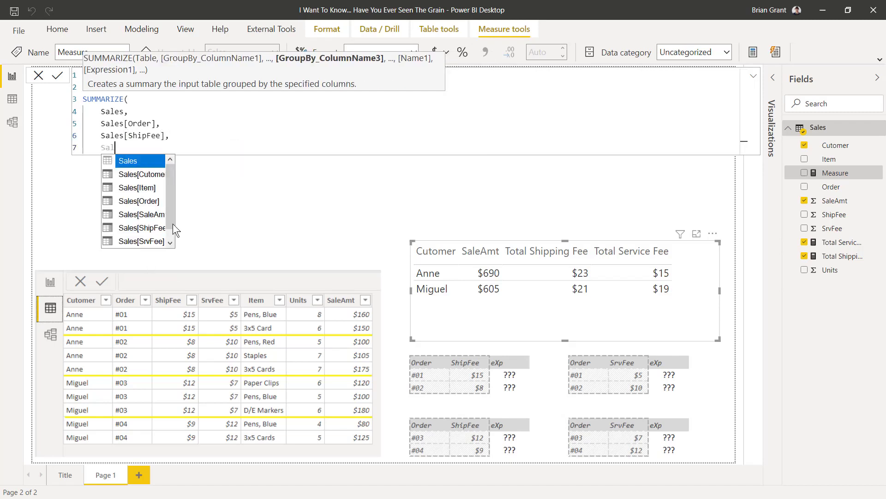
{"action": "left_click", "coordinate": [146, 241]}
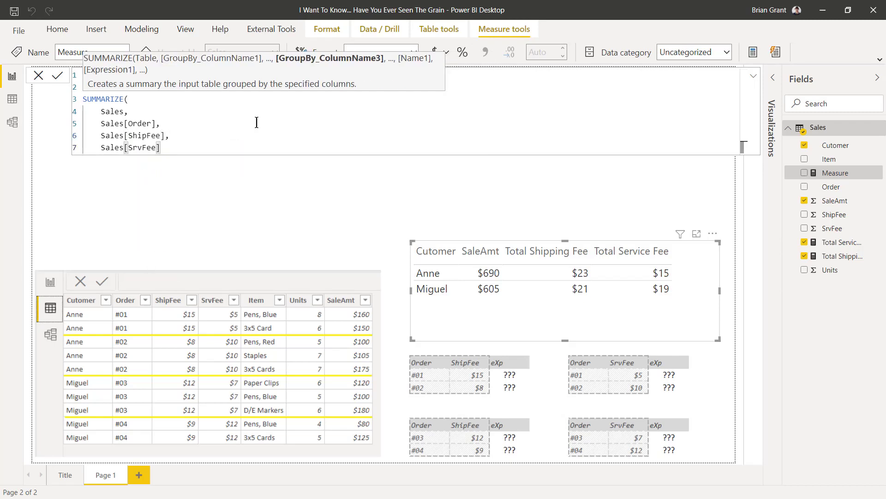
{"action": "key", "text": "shift+Return"}
{"action": "type", "text": ")"}
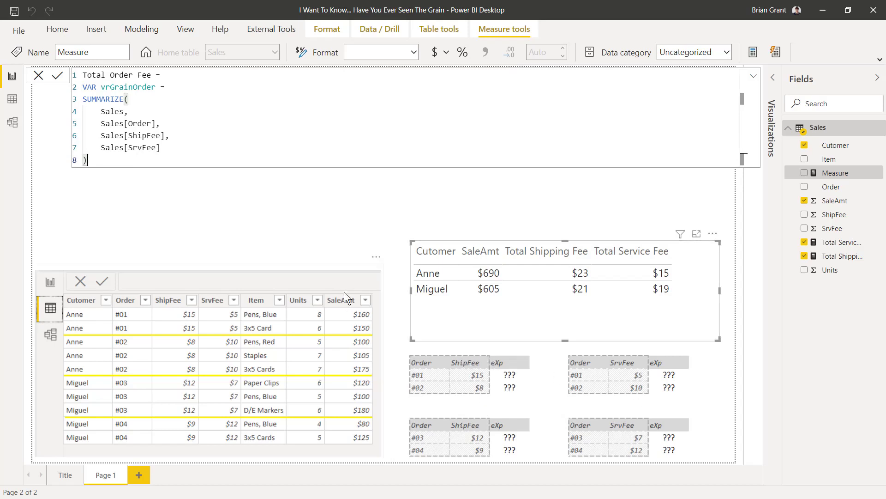
{"action": "key", "text": "Return"}
{"action": "key", "text": "Return"}
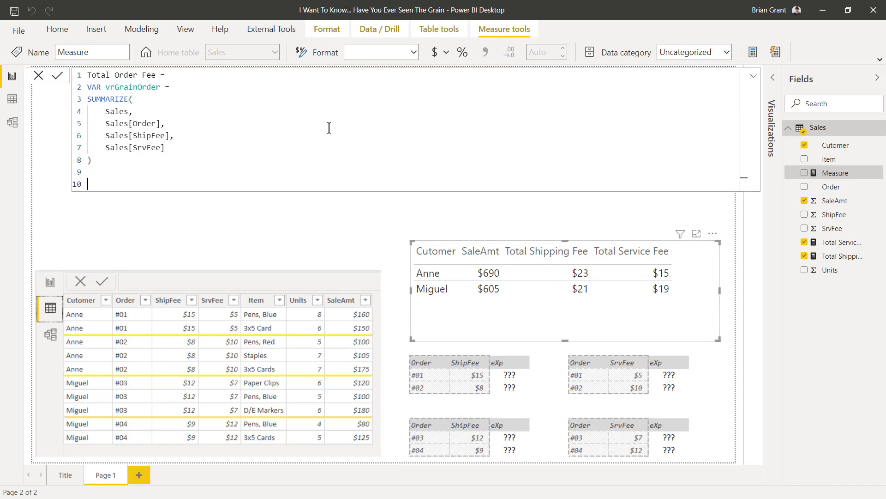
Declare a vrResult variable that starts a SUMX expression with vrGrainOrder as its table
{"action": "type", "text": "VAR vrResult ="}
{"action": "key", "text": "Return"}
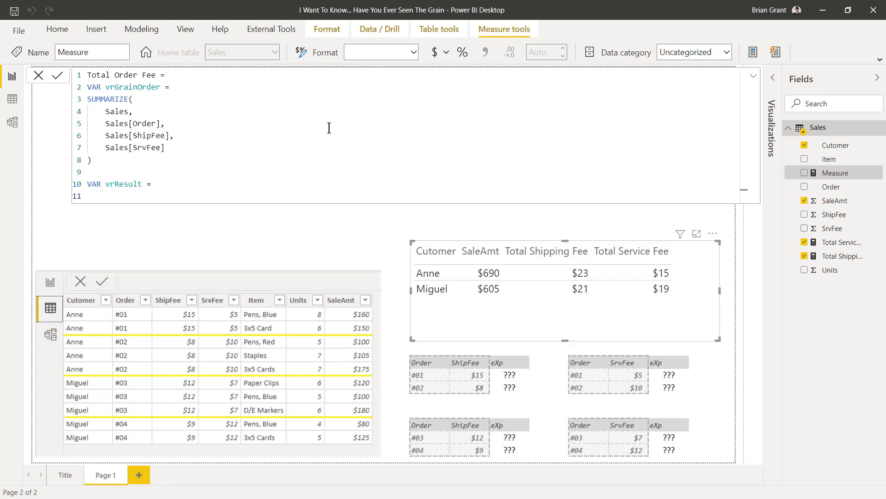
{"action": "type", "text": "SUM"}
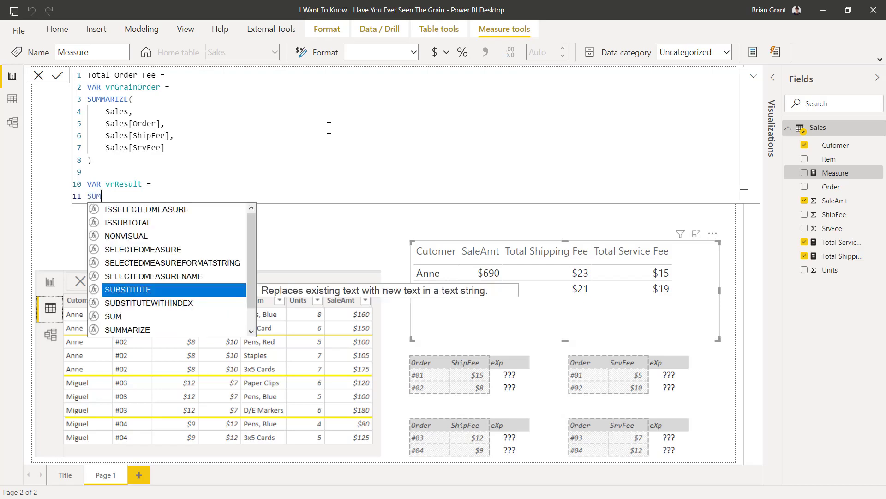
{"action": "type", "text": "X"}
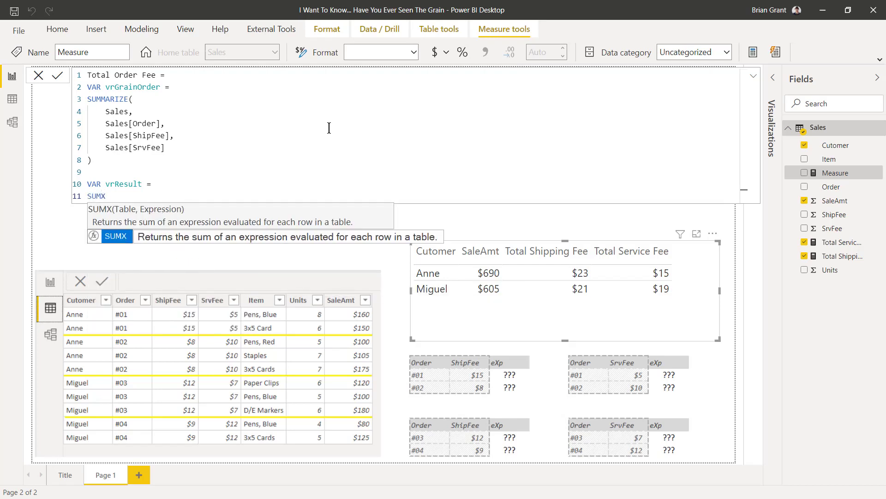
{"action": "type", "text": "("}
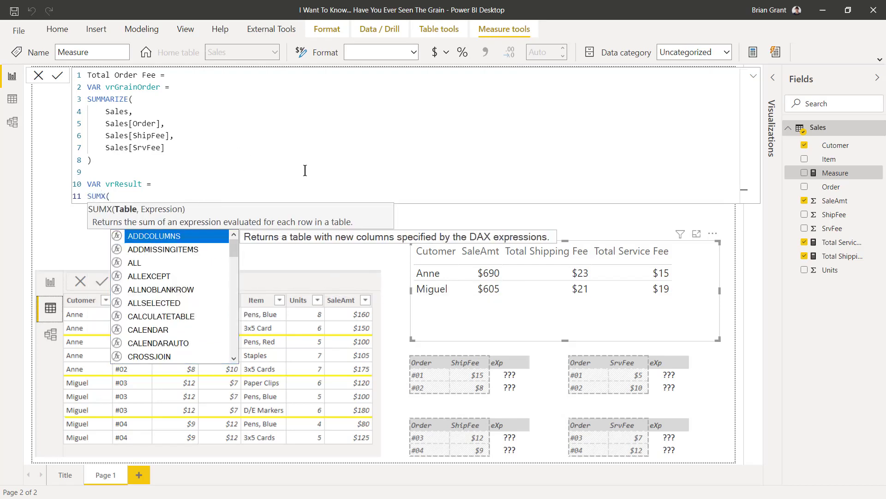
{"action": "key", "text": "shift+Return"}
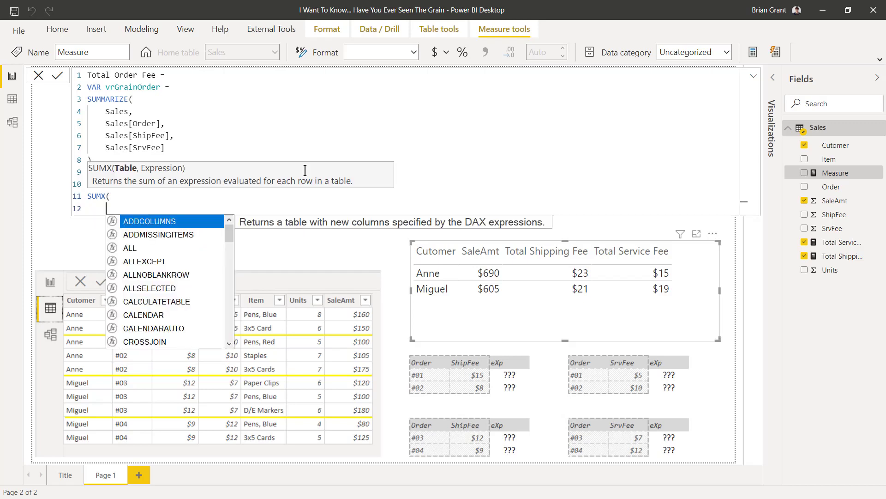
{"action": "type", "text": "vr"}
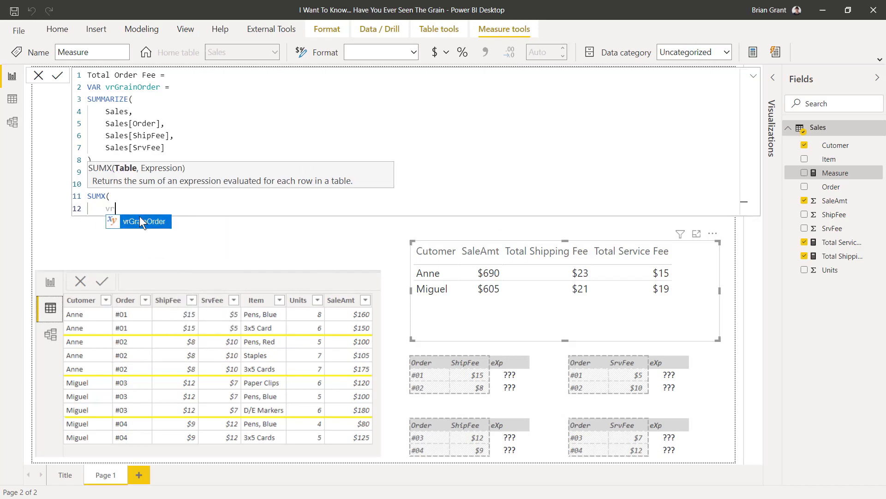
{"action": "left_click", "coordinate": [142, 222]}
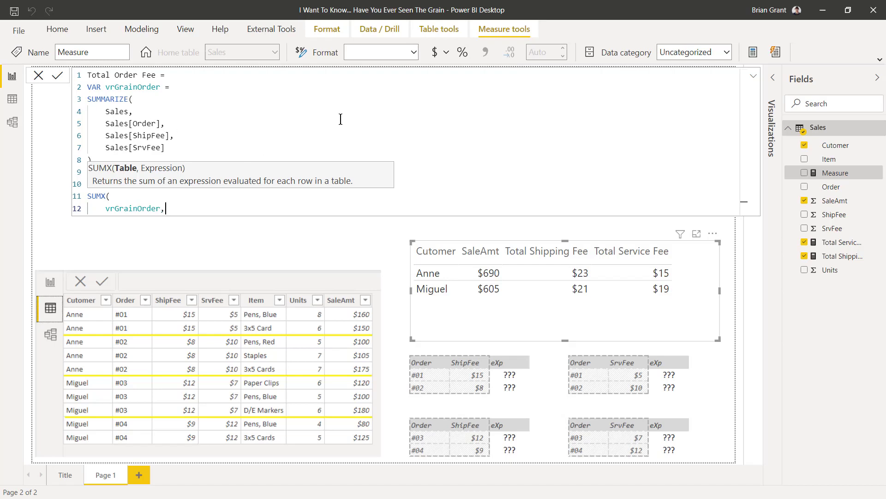
{"action": "key", "text": "shift+Return"}
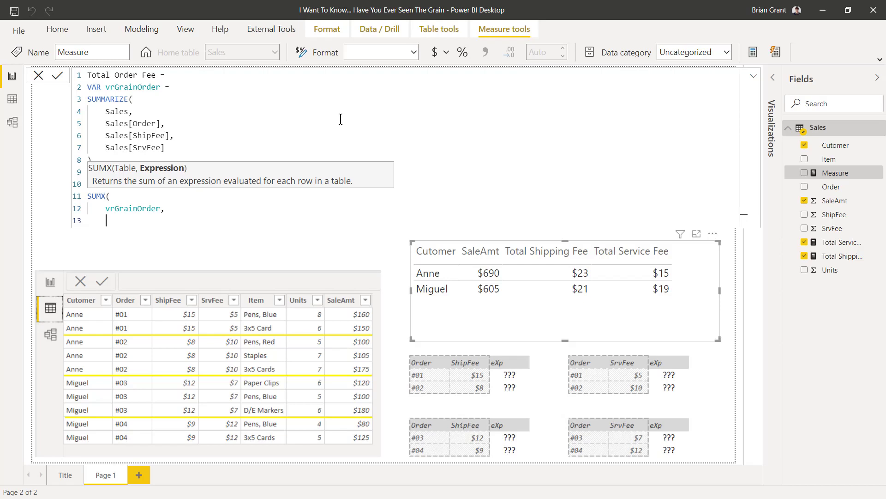
Enter Sales[ShipFee] followed by a plus operator as the beginning of the SUMX row expression
{"action": "type", "text": "Sales"}
{"action": "key", "text": "Down"}
{"action": "key", "text": "Down"}
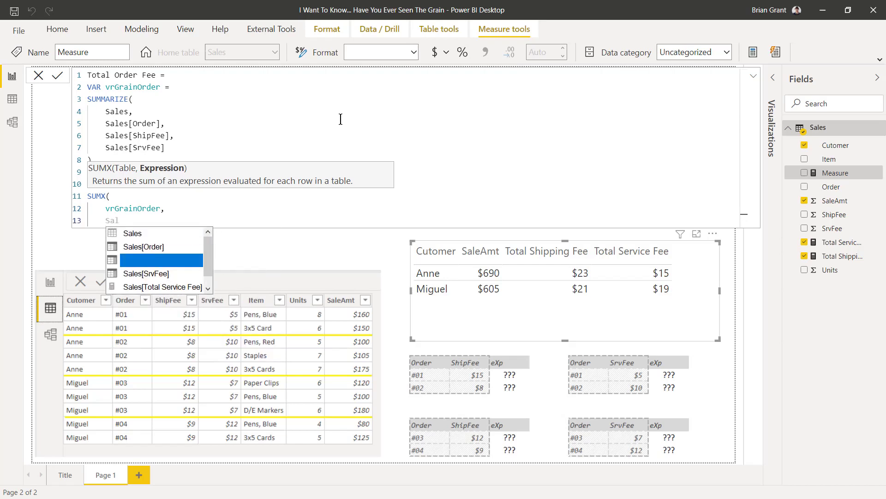
{"action": "key", "text": "Tab"}
{"action": "type", "text": "+ "}
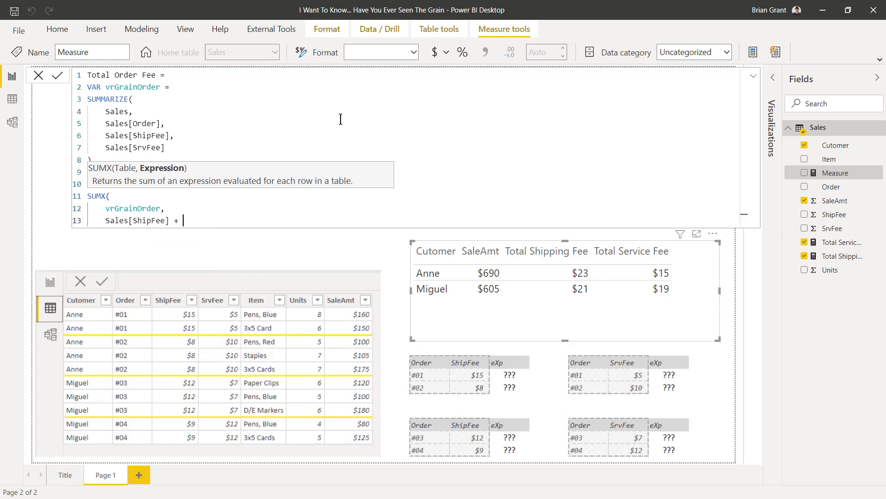
Add Sales[SrvFee] as the second term of the SUMX expression and close the function
{"action": "type", "text": "S"}
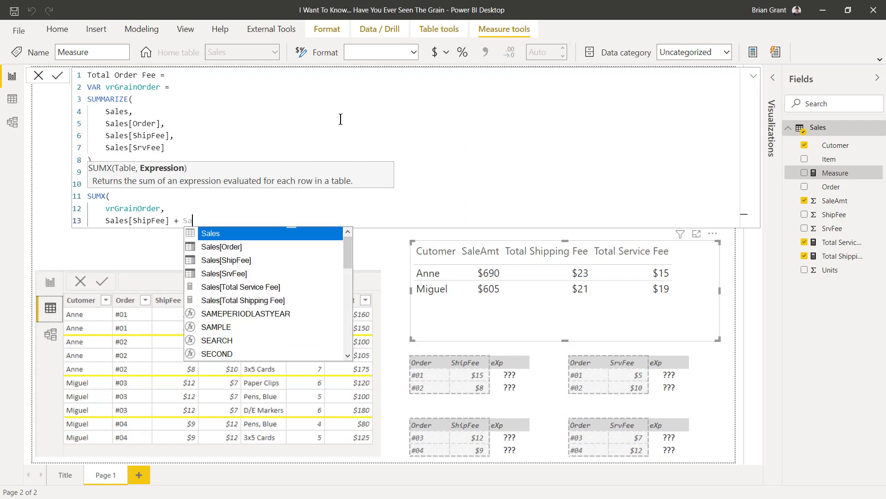
{"action": "type", "text": "a"}
{"action": "key", "text": "Down"}
{"action": "key", "text": "Down"}
{"action": "key", "text": "Down"}
{"action": "key", "text": "Tab"}
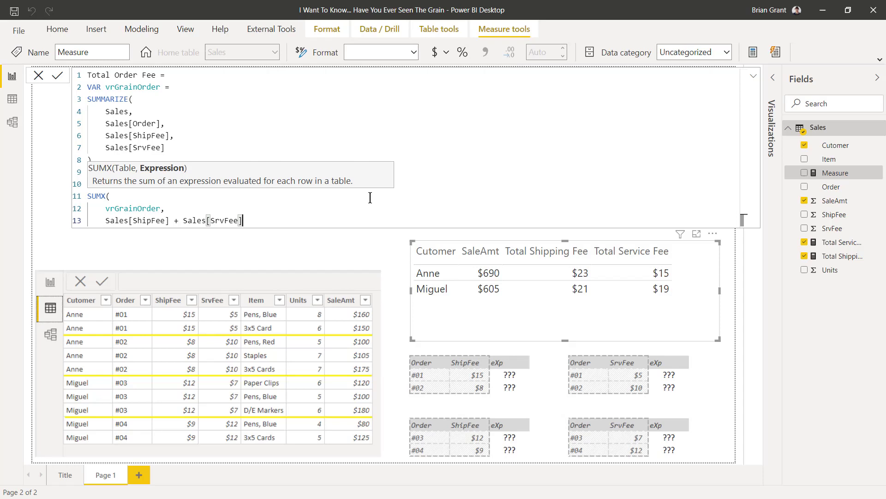
{"action": "key", "text": "shift+Return"}
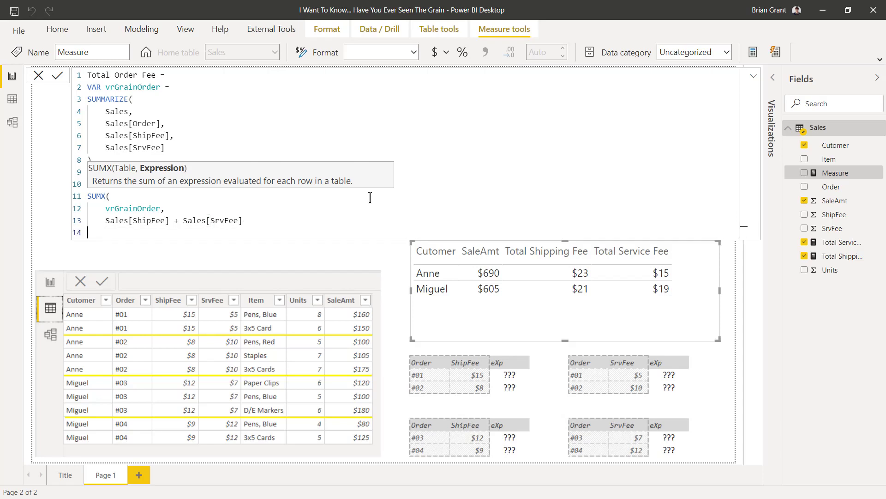
{"action": "type", "text": ")"}
{"action": "key", "text": "shift+Return"}
{"action": "key", "text": "shift+Return"}
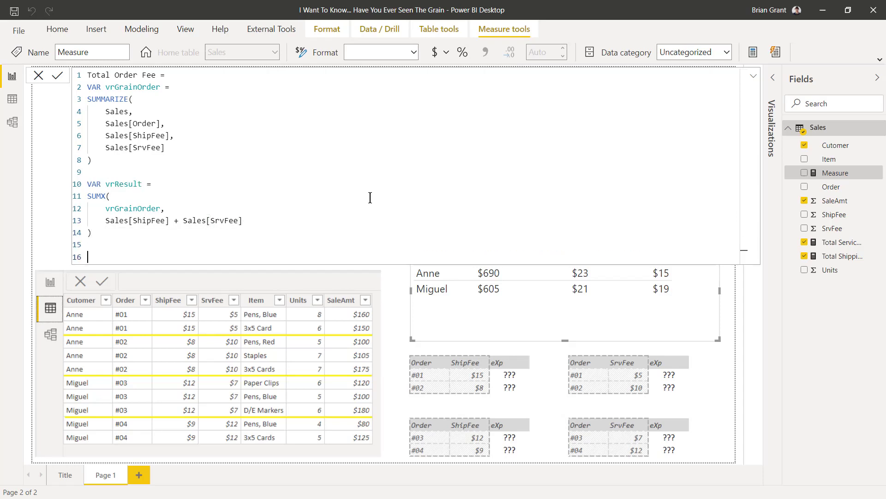
Return vrResult from the Total Order Fee measure, commit the formula and collapse the formula editor
{"action": "type", "text": "RETURN vr"}
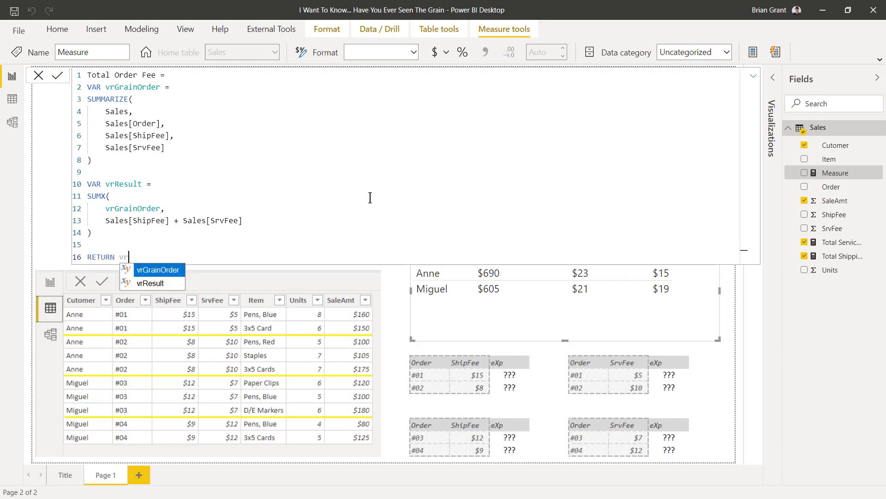
{"action": "key", "text": "Down"}
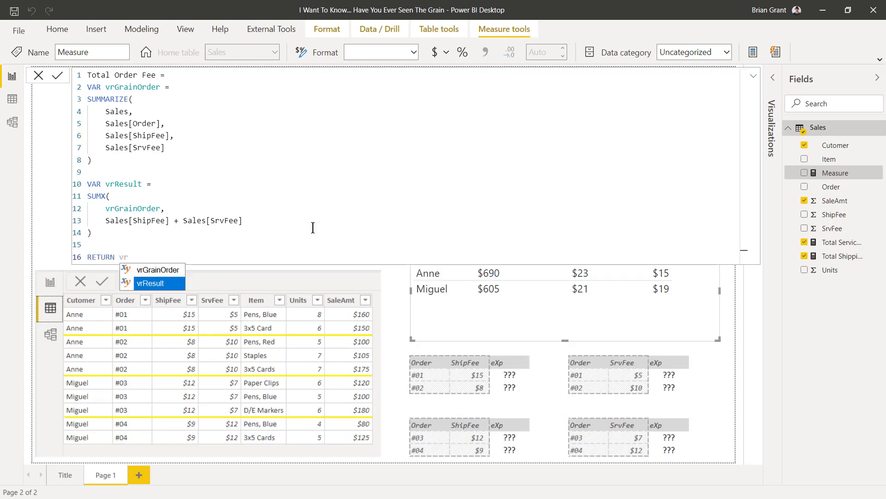
{"action": "left_click", "coordinate": [156, 283]}
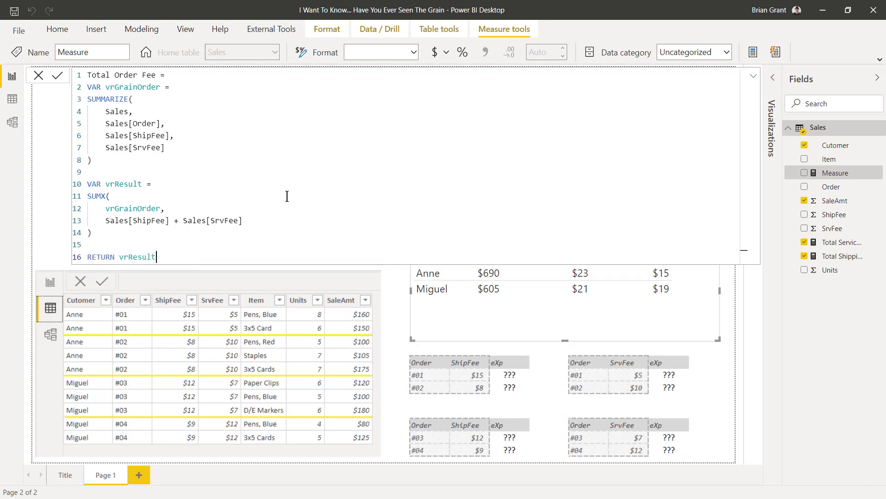
{"action": "key", "text": "Return"}
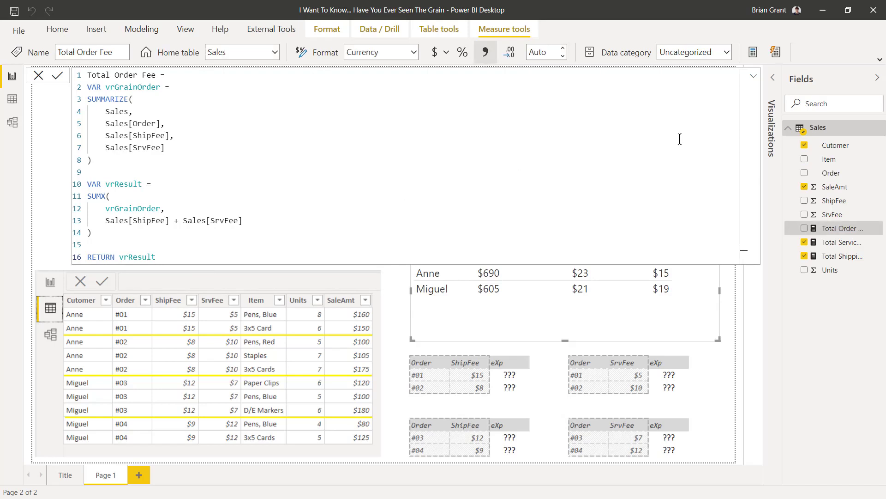
{"action": "left_click", "coordinate": [751, 77]}
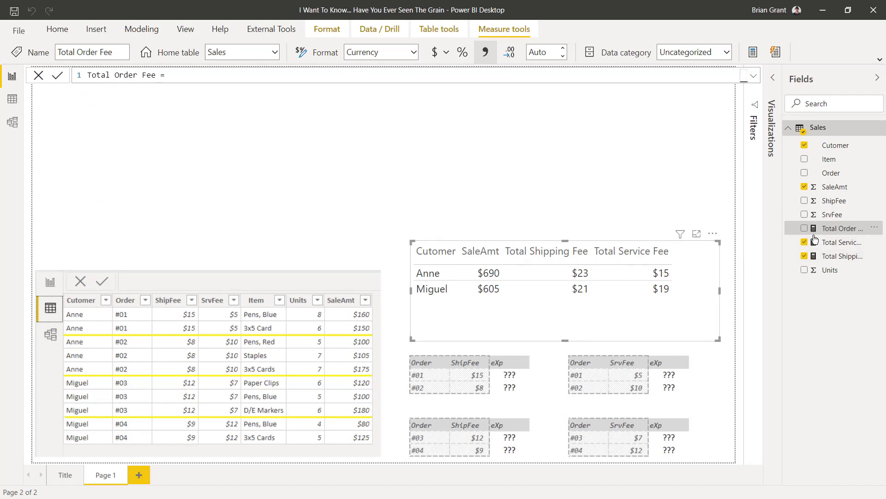
Add the Total Order Fee measure to the customer table visual and widen the visual to fit its columns
{"action": "left_click_drag", "start_coordinate": [815, 228], "coordinate": [693, 292]}
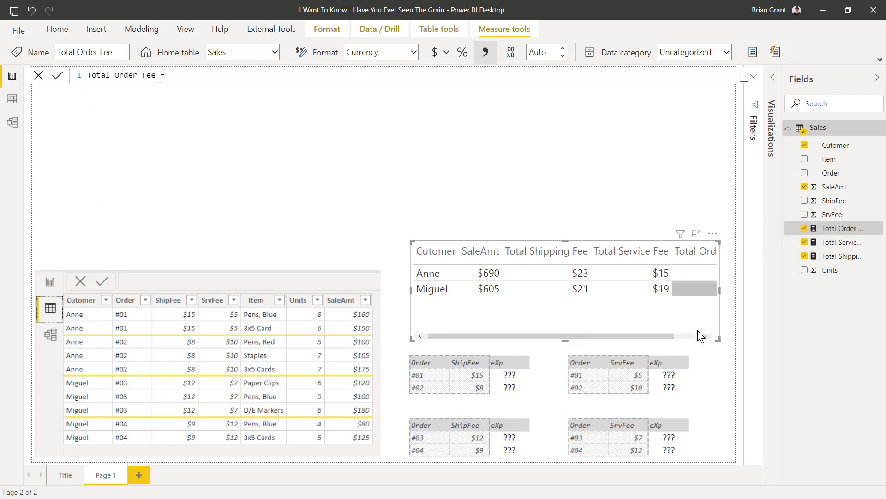
{"action": "left_click", "coordinate": [697, 333]}
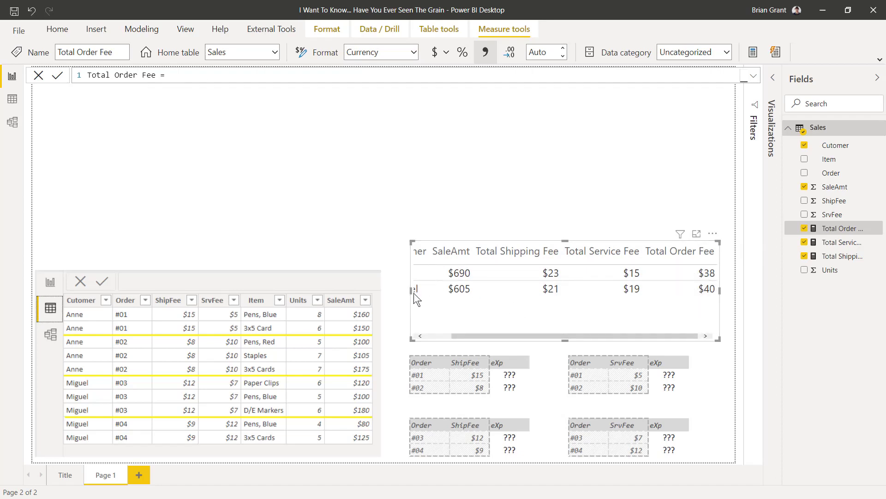
{"action": "left_click_drag", "start_coordinate": [409, 290], "coordinate": [385, 320]}
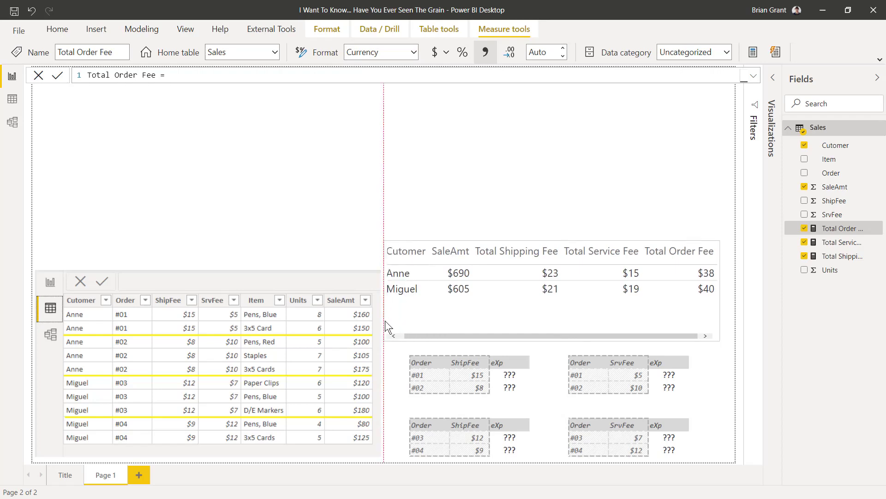
Remove Total Order Fee from the table visual and open the full Total Service Fee formula for editing
{"action": "left_click", "coordinate": [804, 229]}
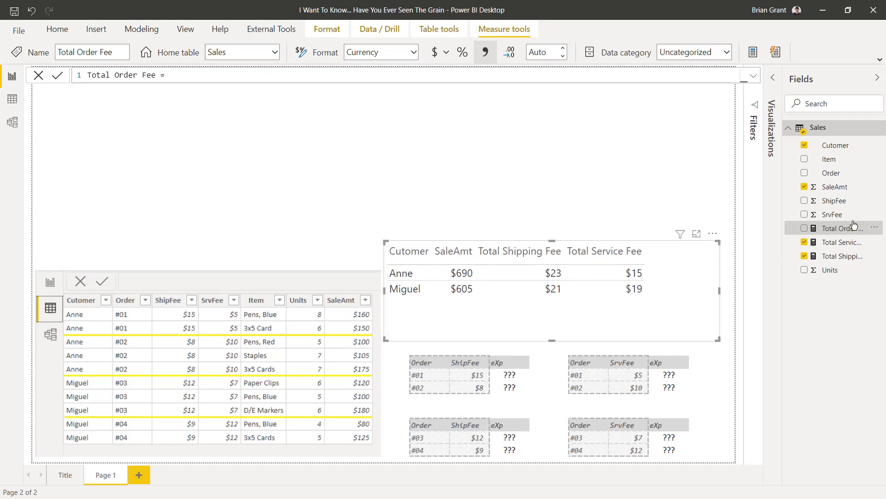
{"action": "left_click", "coordinate": [836, 260]}
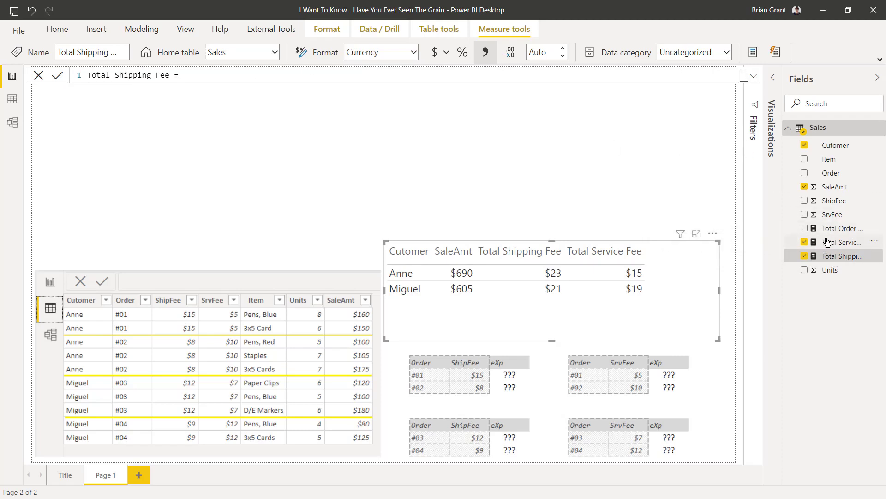
{"action": "left_click", "coordinate": [827, 242]}
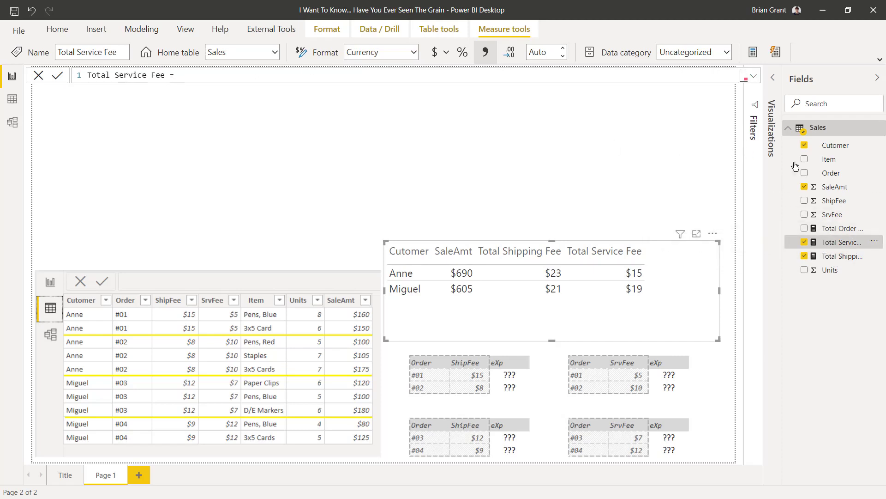
{"action": "left_click", "coordinate": [753, 75]}
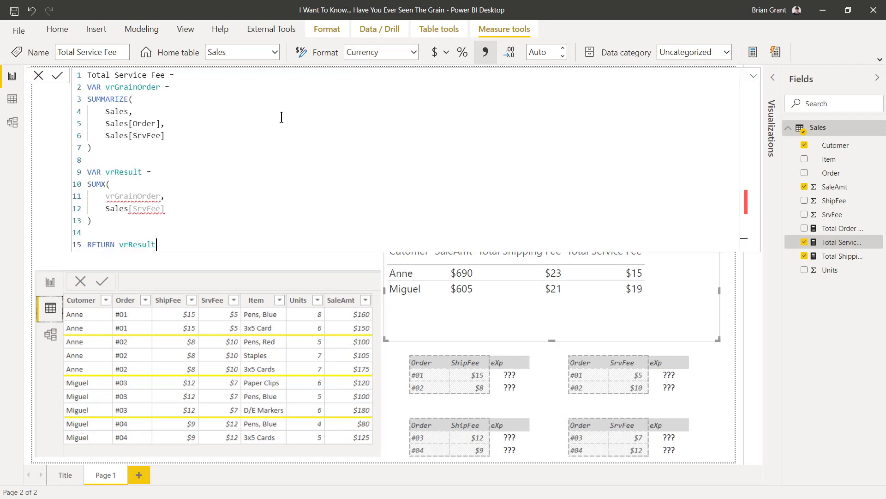
{"action": "left_click", "coordinate": [203, 198]}
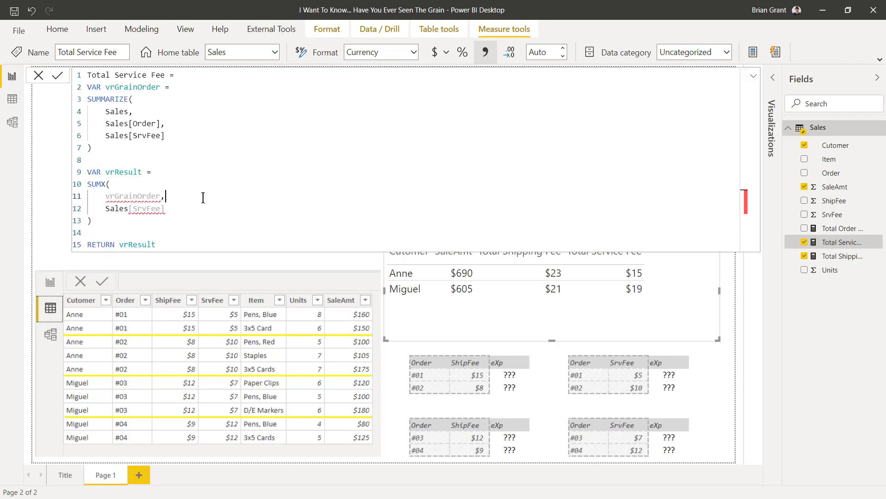
{"action": "left_click", "coordinate": [58, 75]}
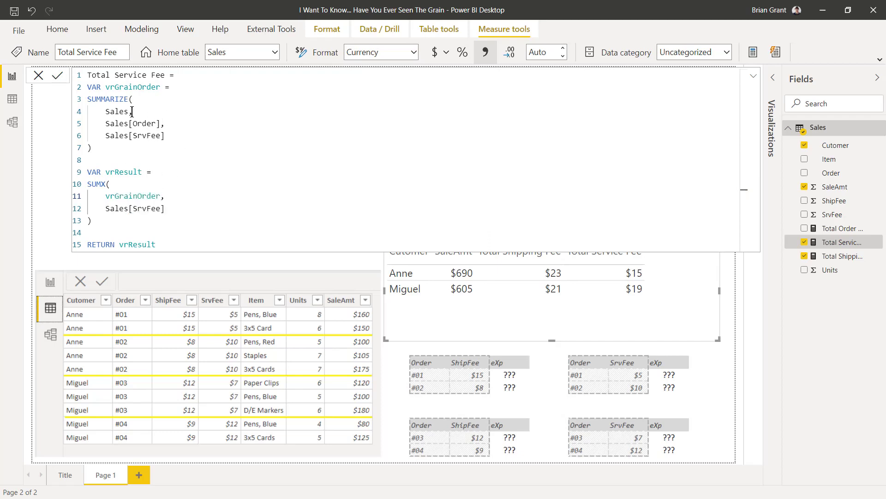
Insert the column name "Srv Fee" and a comma before Sales[SrvFee] in the SUMMARIZE of vrGrainOrder
{"action": "left_click", "coordinate": [105, 135]}
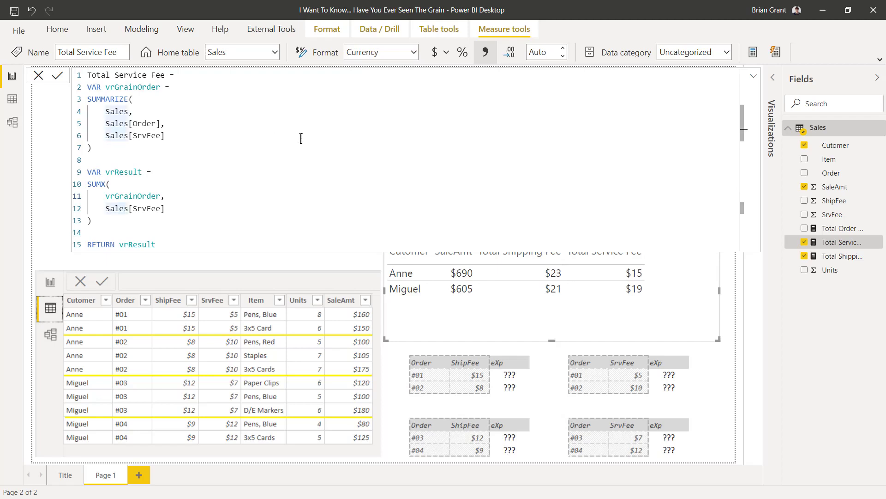
{"action": "type", "text": "\"Ser"}
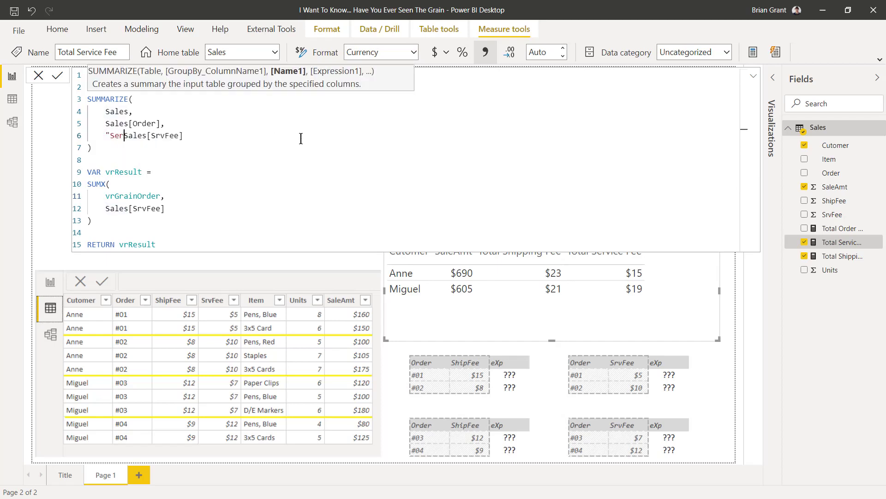
{"action": "key", "text": "BackSpace"}
{"action": "key", "text": "BackSpace"}
{"action": "type", "text": "rv"}
{"action": "type", "text": " Fee\", "}
Wrap Sales[SrvFee] inside SUMMARIZE in a MAX function and commit the formula
{"action": "type", "text": "MAX("}
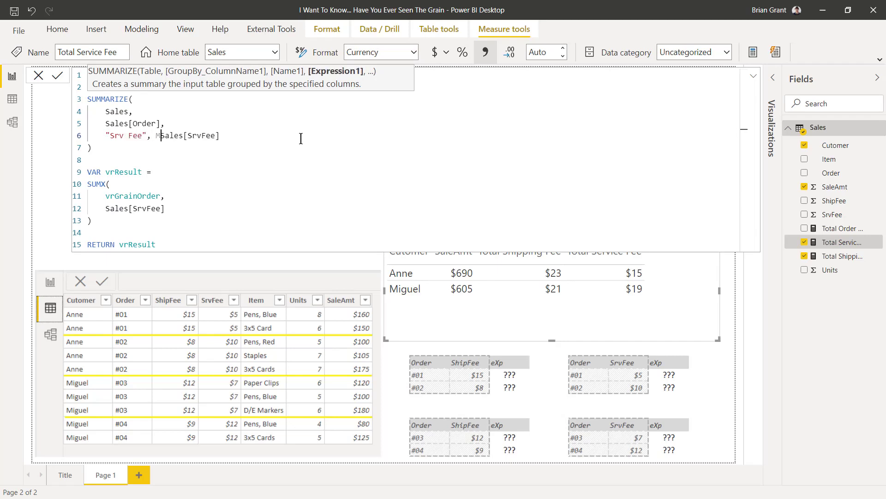
{"action": "key", "text": "Right"}
{"action": "key", "text": "Right"}
{"action": "key", "text": "Right"}
{"action": "key", "text": "Right"}
{"action": "key", "text": "Right"}
{"action": "key", "text": "Right"}
{"action": "key", "text": "Right"}
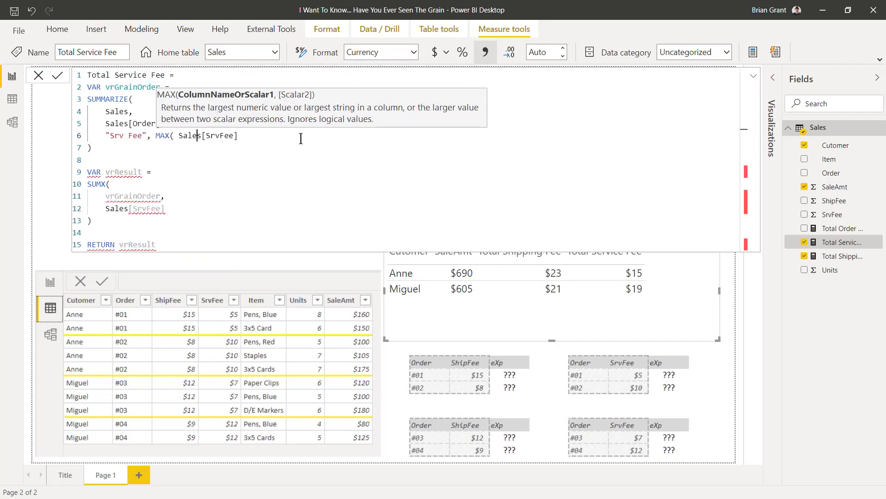
{"action": "key", "text": "Right"}
{"action": "key", "text": "Right"}
{"action": "key", "text": "Right"}
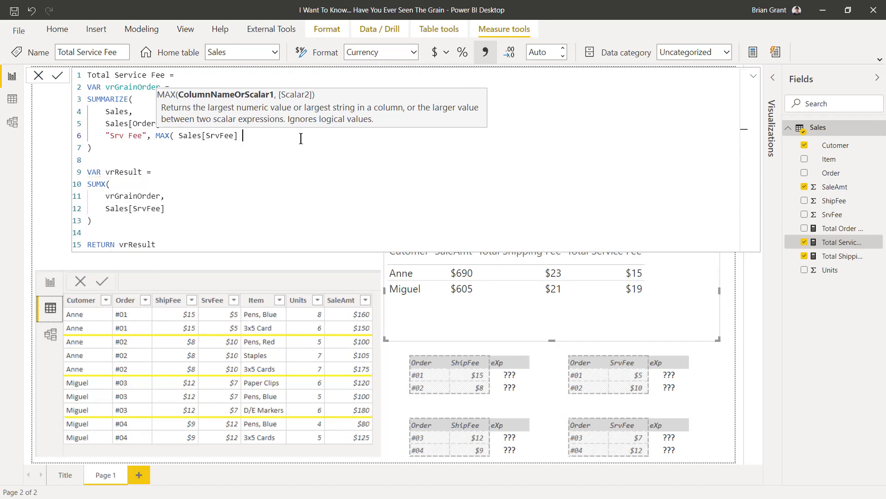
{"action": "type", "text": ")"}
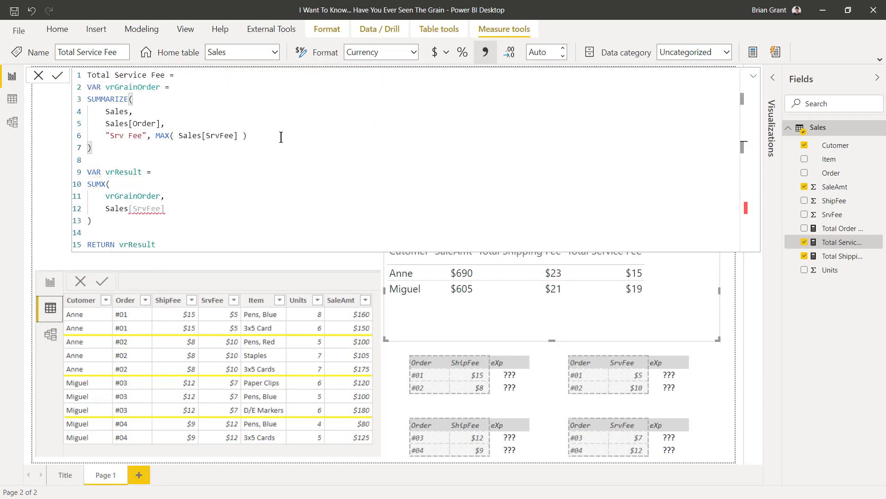
{"action": "left_click", "coordinate": [59, 77]}
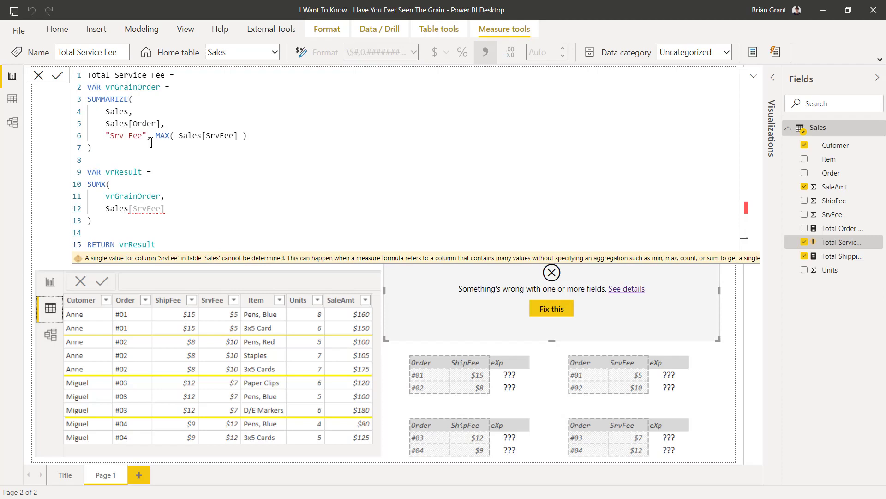
{"action": "double_click", "coordinate": [161, 135]}
{"action": "left_click", "coordinate": [120, 208]}
{"action": "key", "text": "shift+Left"}
{"action": "key", "text": "shift+Left"}
{"action": "key", "text": "shift+Left"}
{"action": "key", "text": "shift+Left"}
{"action": "key", "text": "shift+Left"}
Rename the added SUMMARIZE column from "Srv Fee" to "New Column"
{"action": "left_click", "coordinate": [132, 136]}
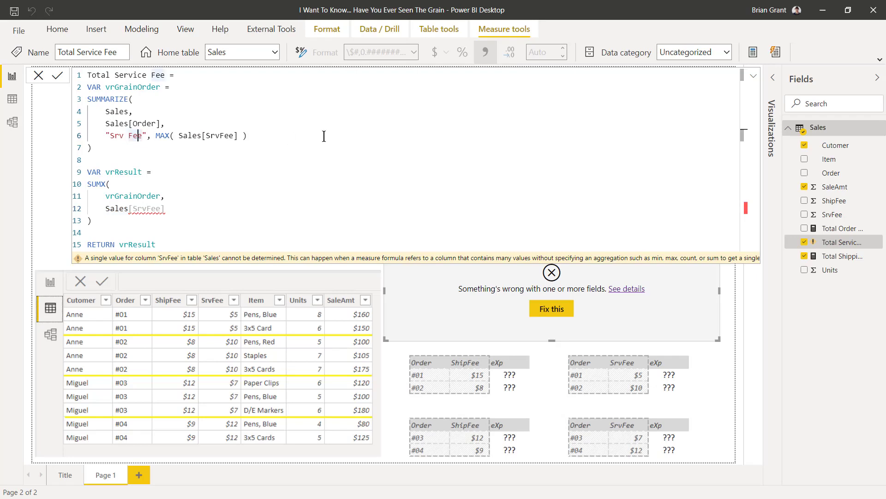
{"action": "key", "text": "Right"}
{"action": "key", "text": "shift+Left"}
{"action": "key", "text": "shift+Left"}
{"action": "key", "text": "shift+Left"}
{"action": "key", "text": "shift+Left"}
{"action": "key", "text": "shift+Left"}
{"action": "key", "text": "shift+Left"}
{"action": "key", "text": "shift+Left"}
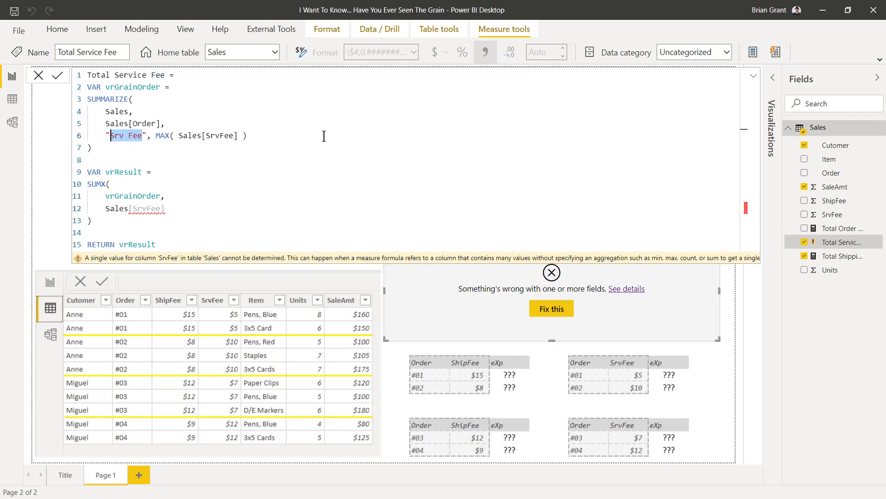
{"action": "type", "text": "New Colu"}
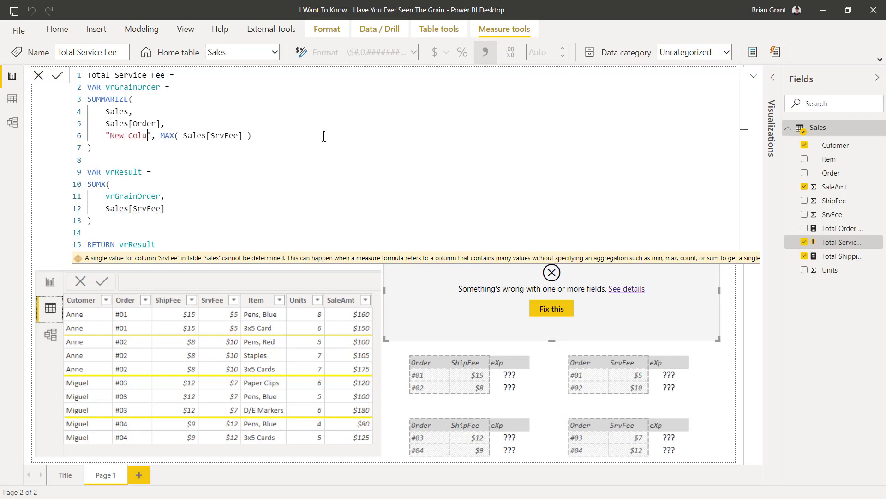
{"action": "type", "text": "mn"}
Replace Sales[SrvFee] in the SUMX expression with [New Column]
{"action": "left_click", "coordinate": [198, 209]}
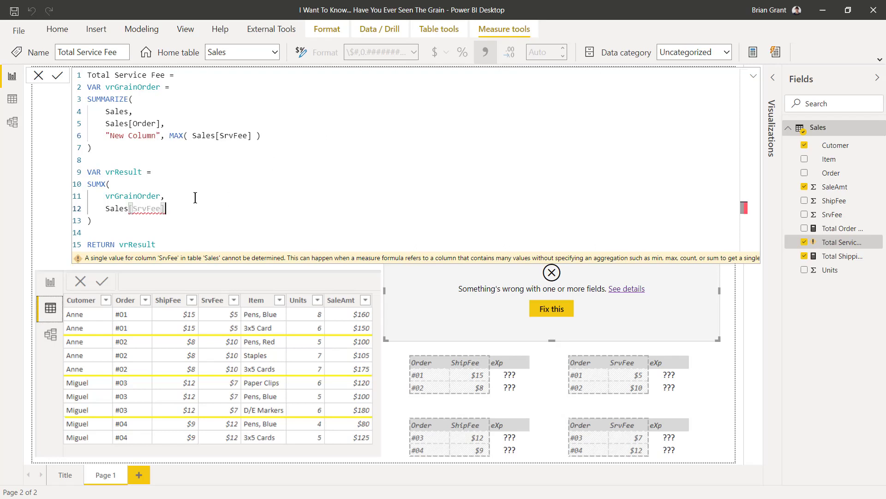
{"action": "key", "text": "shift+Left"}
{"action": "key", "text": "shift+Left"}
{"action": "key", "text": "shift+Left"}
{"action": "key", "text": "shift+Left"}
{"action": "key", "text": "shift+Left"}
{"action": "key", "text": "shift+Left"}
{"action": "key", "text": "shift+Left"}
{"action": "key", "text": "shift+Left"}
{"action": "key", "text": "shift+Left"}
{"action": "key", "text": "shift+Left"}
{"action": "key", "text": "shift+Left"}
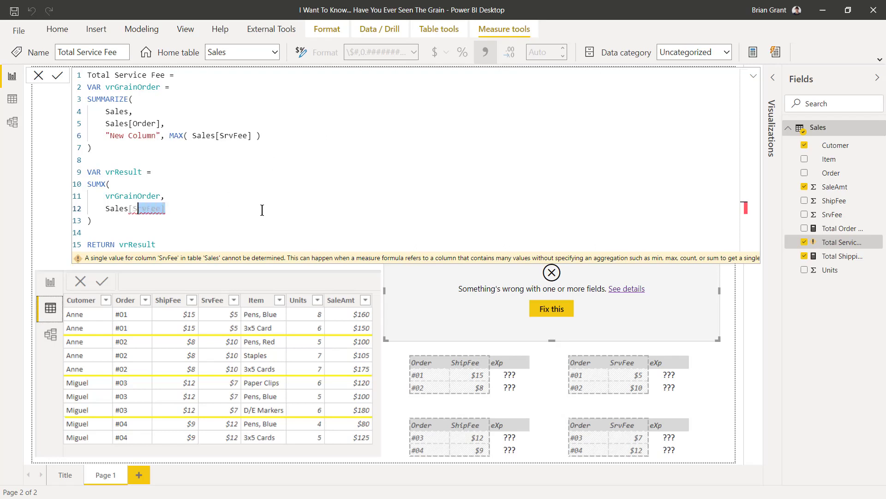
{"action": "key", "text": "shift+Left"}
{"action": "key", "text": "shift+Left"}
{"action": "type", "text": "["}
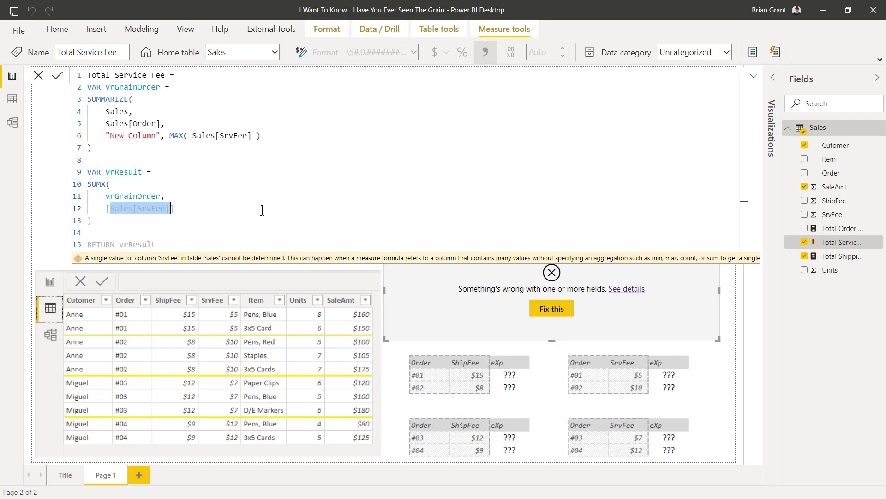
{"action": "type", "text": "New"}
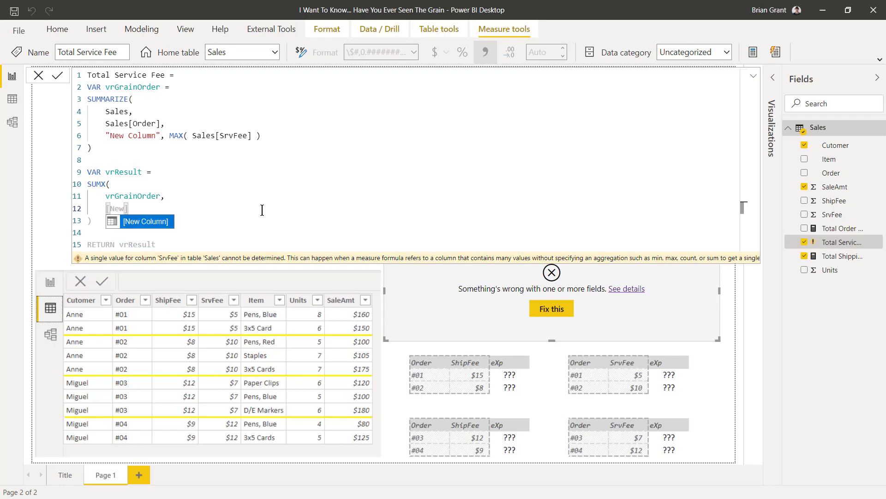
{"action": "left_click", "coordinate": [129, 220]}
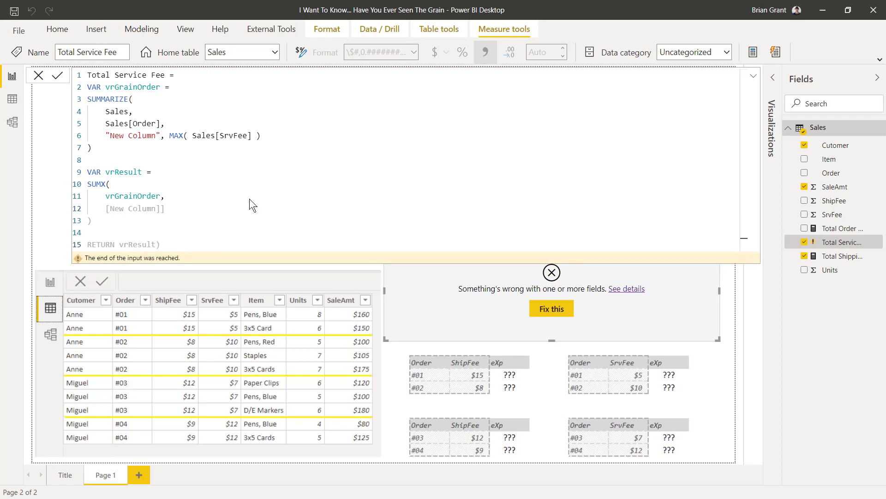
Delete the surplus bracket after [New Column] and the surplus parenthesis after RETURN vrResult, and commit the measure
{"action": "left_click", "coordinate": [200, 209]}
{"action": "key", "text": "BackSpace"}
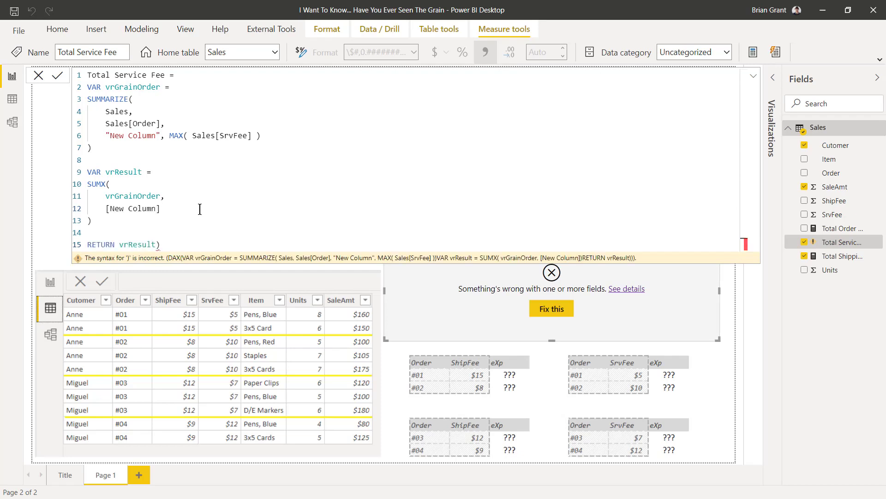
{"action": "left_click", "coordinate": [193, 247]}
{"action": "key", "text": "BackSpace"}
{"action": "key", "text": "Return"}
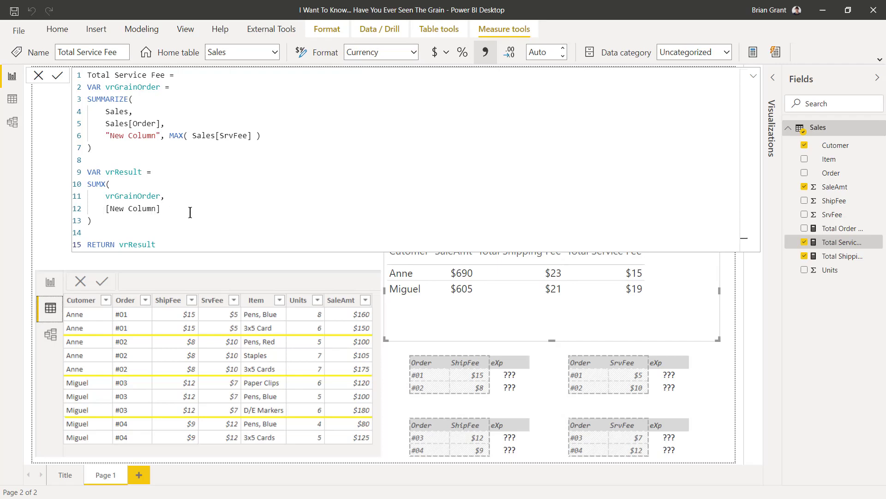
Put the MAX expression on its own line below "New Column" and change the function to MAXX
{"action": "left_click", "coordinate": [168, 138]}
{"action": "key", "text": "shift+Return"}
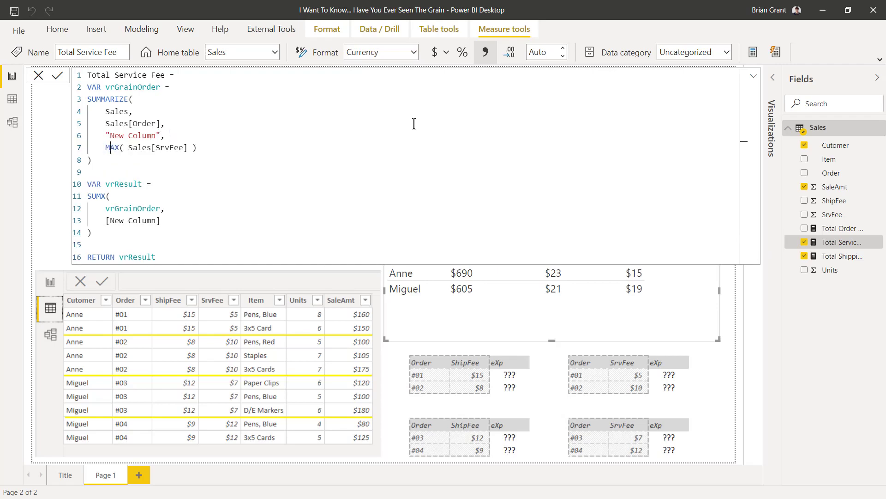
{"action": "key", "text": "ctrl+Right"}
{"action": "type", "text": "X"}
{"action": "key", "text": "Right"}
{"action": "key", "text": "Right"}
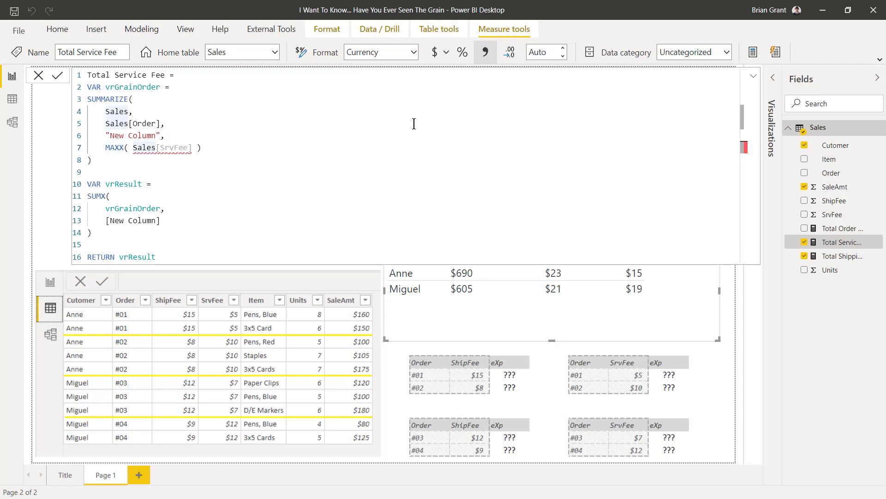
Add the Sales table as the first argument of MAXX, ahead of Sales[SrvFee]
{"action": "type", "text": "SALES"}
{"action": "key", "text": "BackSpace"}
{"action": "key", "text": "BackSpace"}
{"action": "key", "text": "BackSpace"}
{"action": "key", "text": "BackSpace"}
{"action": "key", "text": "BackSpace"}
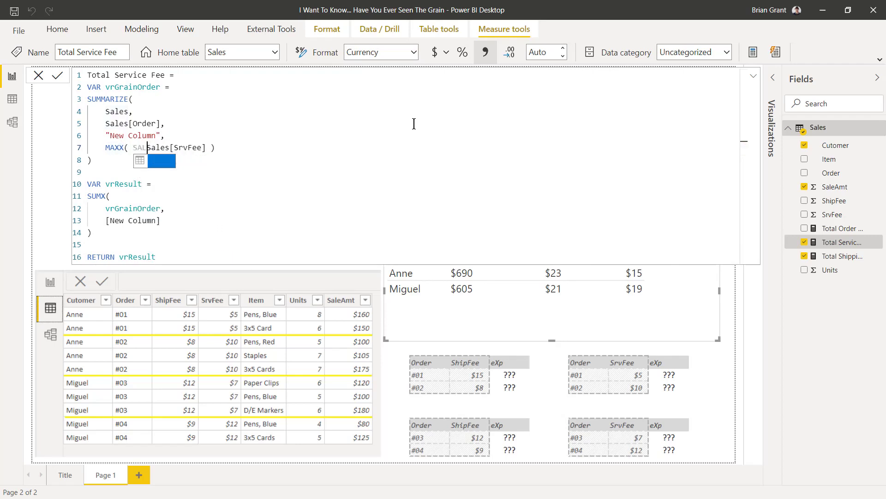
{"action": "type", "text": "Sale"}
{"action": "key", "text": "Tab"}
{"action": "type", "text": ","}
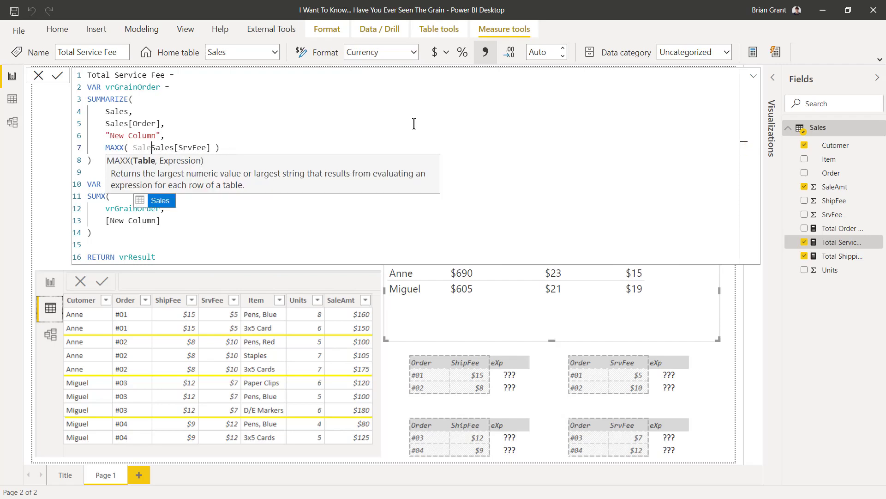
Place the MAXX arguments Sales and Sales[SrvFee] on separate indented lines
{"action": "key", "text": "Left"}
{"action": "key", "text": "Left"}
{"action": "key", "text": "Left"}
{"action": "key", "text": "Left"}
{"action": "key", "text": "Left"}
{"action": "key", "text": "Left"}
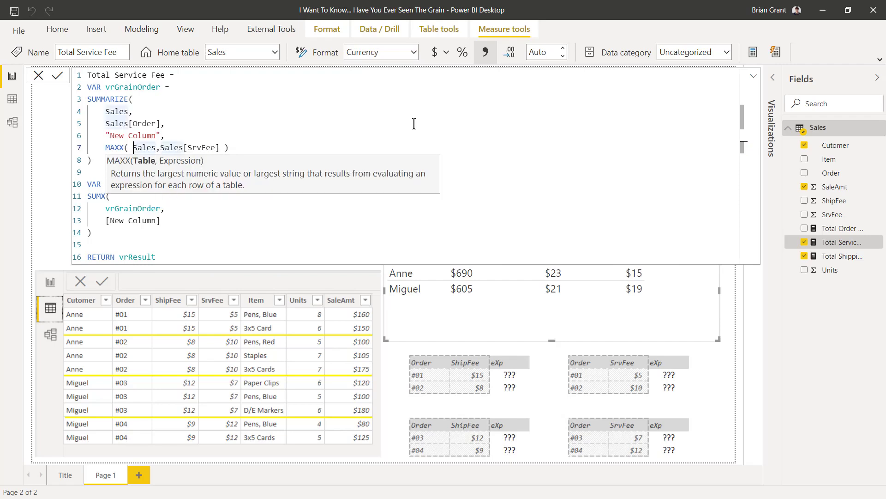
{"action": "key", "text": "shift+Return"}
{"action": "key", "text": "Right"}
{"action": "key", "text": "Right"}
{"action": "key", "text": "shift+Return"}
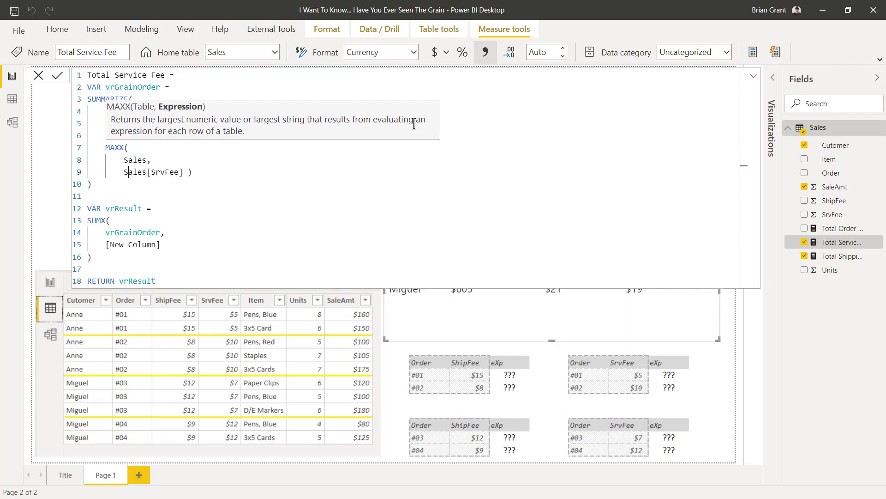
Move the closing parenthesis of MAXX to its own line, aligned with the function name
{"action": "key", "text": "Right"}
{"action": "key", "text": "Right"}
{"action": "key", "text": "Right"}
{"action": "key", "text": "Right"}
{"action": "key", "text": "Right"}
{"action": "key", "text": "Right"}
{"action": "key", "text": "Right"}
{"action": "key", "text": "Right"}
{"action": "key", "text": "Right"}
{"action": "key", "text": "Right"}
{"action": "key", "text": "Right"}
{"action": "key", "text": "Right"}
{"action": "key", "text": "Right"}
{"action": "key", "text": "shift+Return"}
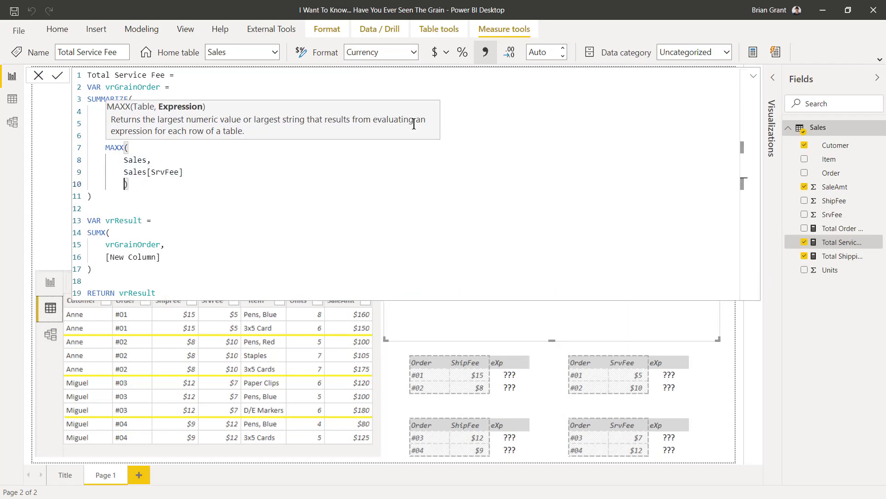
{"action": "key", "text": "shift+Tab"}
Indent the whole MAXX block one level inside SUMMARIZE
{"action": "key", "text": "Up"}
{"action": "key", "text": "Up"}
{"action": "key", "text": "Up"}
{"action": "key", "text": "Up"}
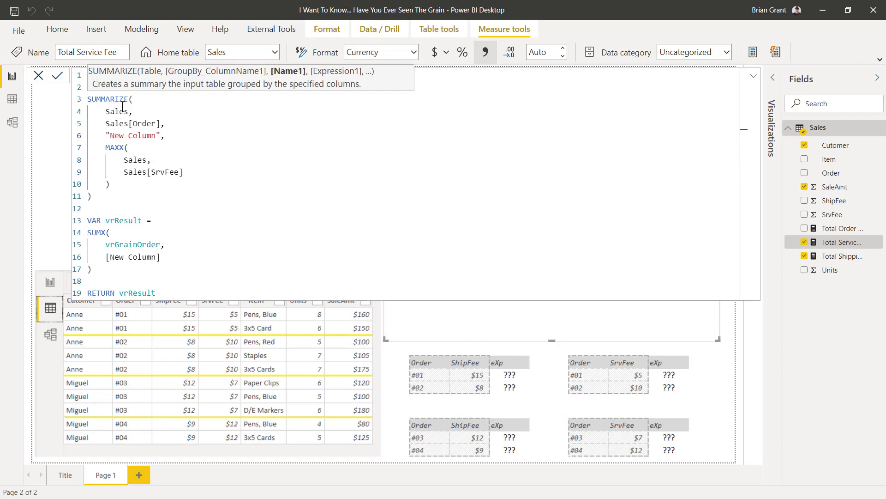
{"action": "key", "text": "Down"}
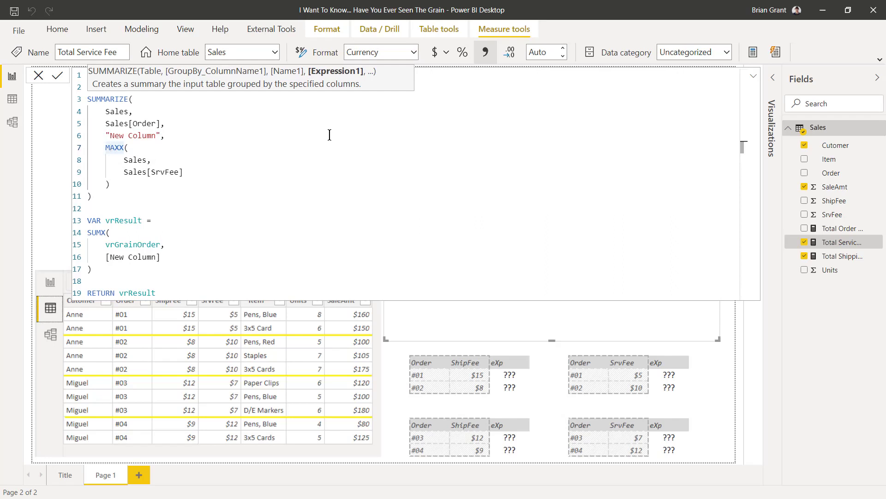
{"action": "key", "text": "shift+Down"}
{"action": "key", "text": "shift+Down"}
{"action": "key", "text": "shift+Down"}
{"action": "key", "text": "shift+End"}
{"action": "key", "text": "Tab"}
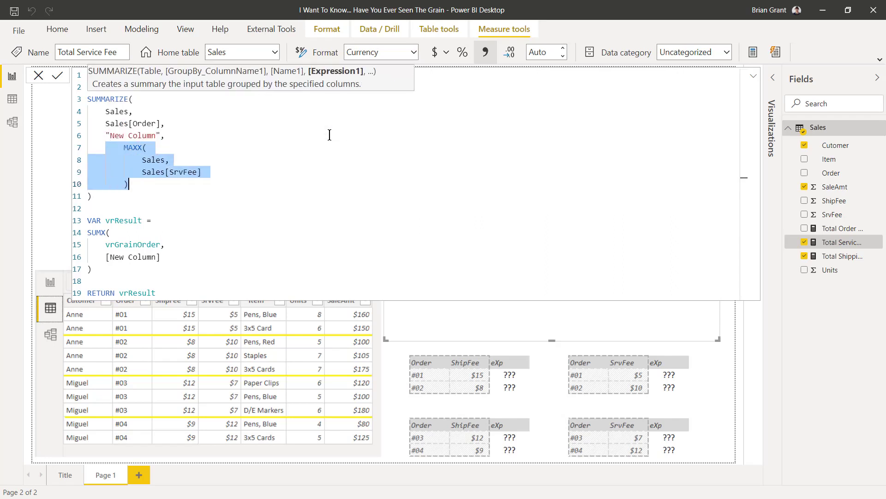
Wrap the MAXX block in a CALCULATE function, with its closing parenthesis on a separate line
{"action": "key", "text": "Up"}
{"action": "key", "text": "Down"}
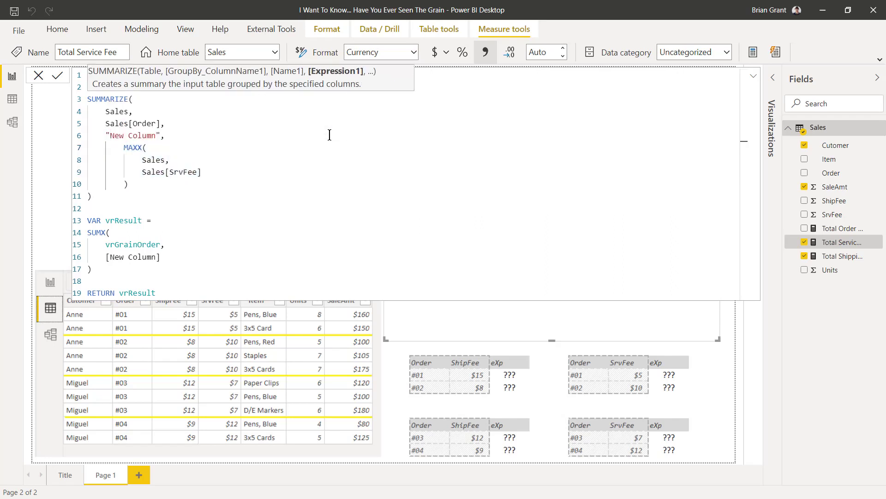
{"action": "key", "text": "Return"}
{"action": "type", "text": "ca"}
{"action": "key", "text": "Tab"}
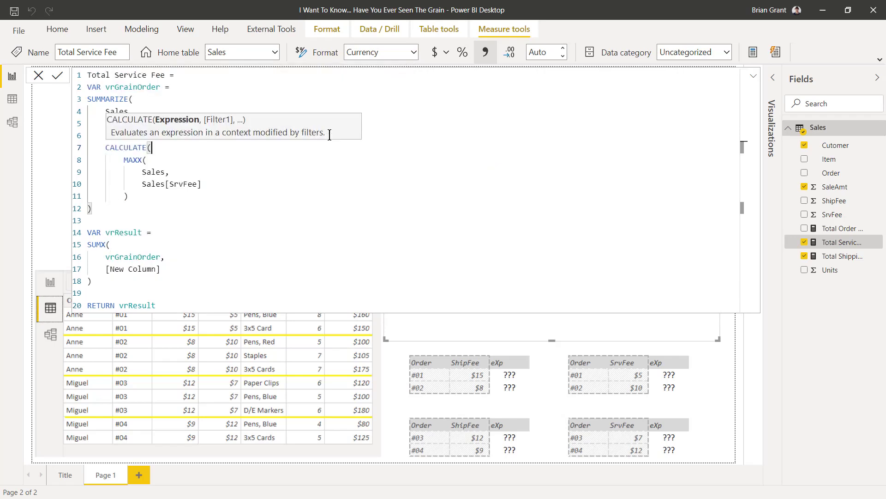
{"action": "key", "text": "Down"}
{"action": "key", "text": "Down"}
{"action": "key", "text": "Down"}
{"action": "key", "text": "Down"}
{"action": "key", "text": "Return"}
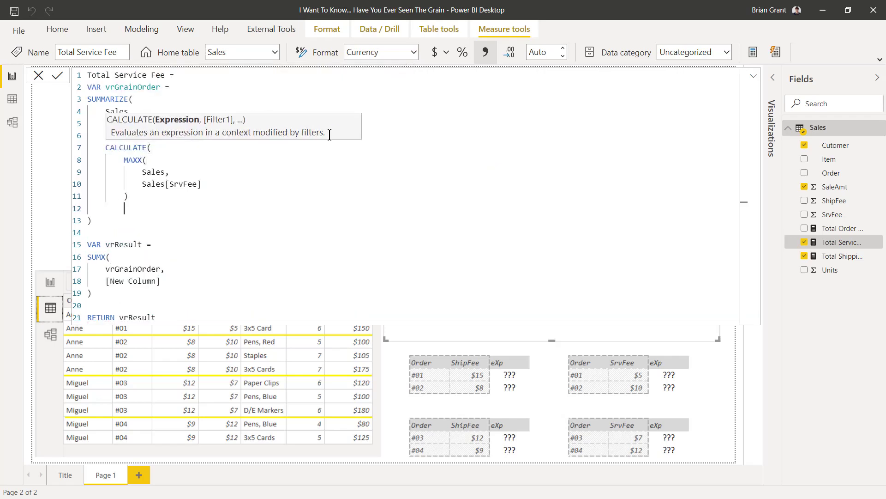
{"action": "type", "text": ")"}
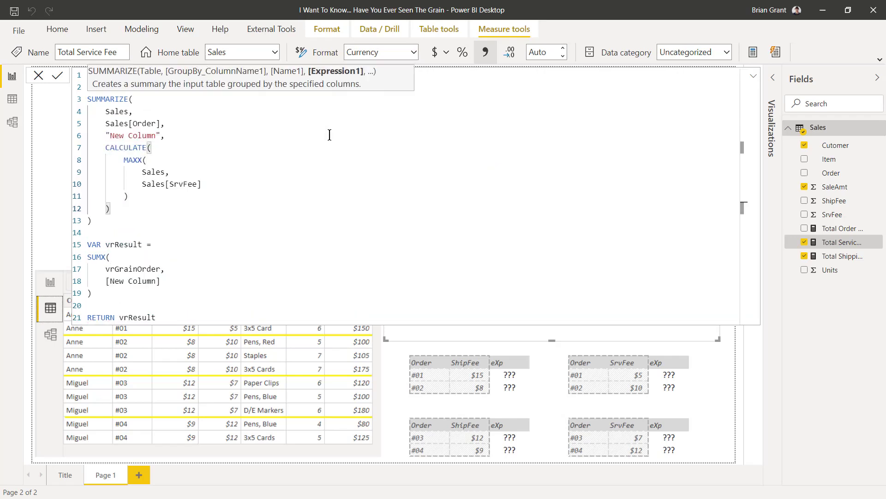
Examine the SUMMARIZE block of vrGrainOrder, from the Sales[Order] grouping through the nested CALCULATE and MAXX expression
{"action": "key", "text": "Up"}
{"action": "key", "text": "Up"}
{"action": "key", "text": "Up"}
{"action": "key", "text": "Up"}
{"action": "key", "text": "Up"}
{"action": "key", "text": "Up"}
{"action": "key", "text": "Up"}
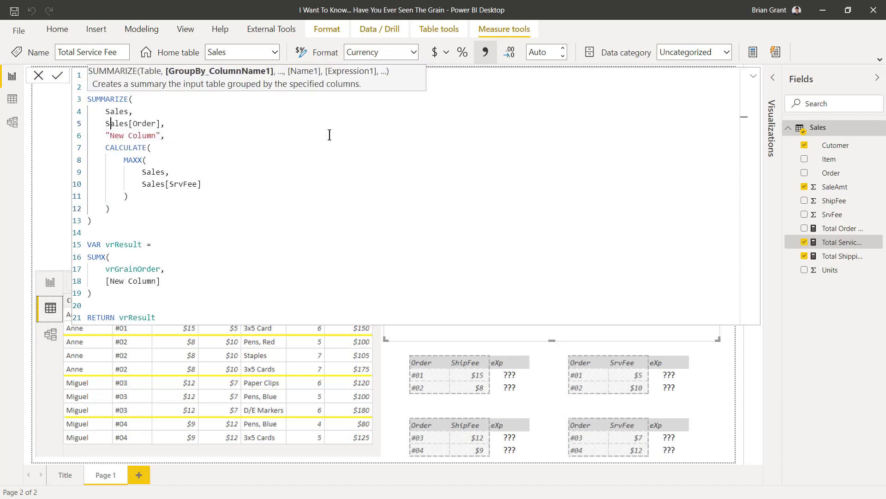
{"action": "left_click", "coordinate": [156, 170]}
{"action": "left_click", "coordinate": [180, 231]}
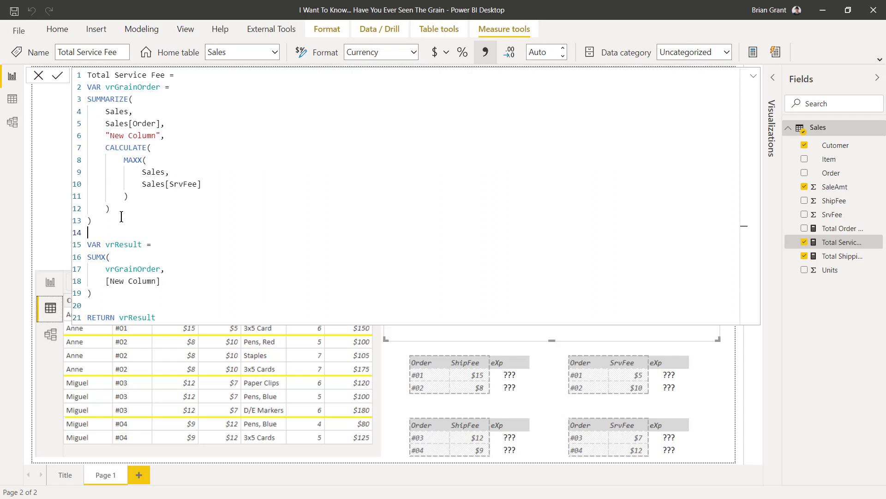
{"action": "left_click_drag", "start_coordinate": [113, 220], "coordinate": [88, 99]}
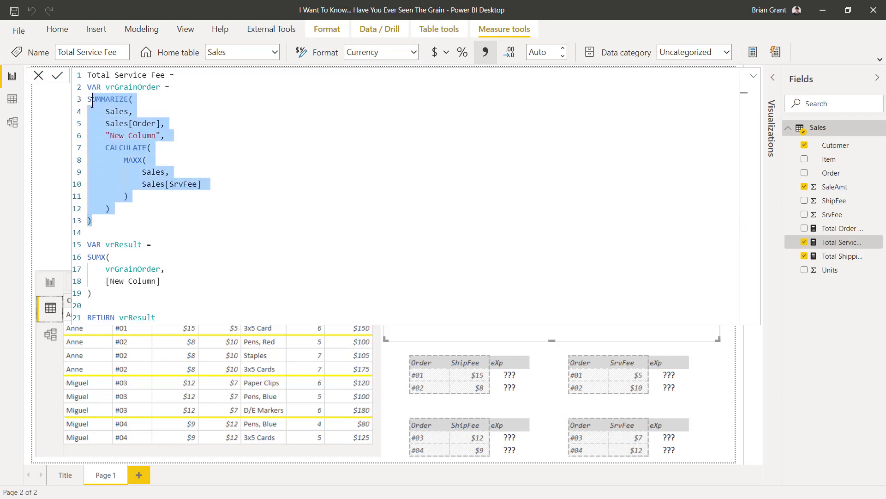
{"action": "left_click", "coordinate": [185, 158]}
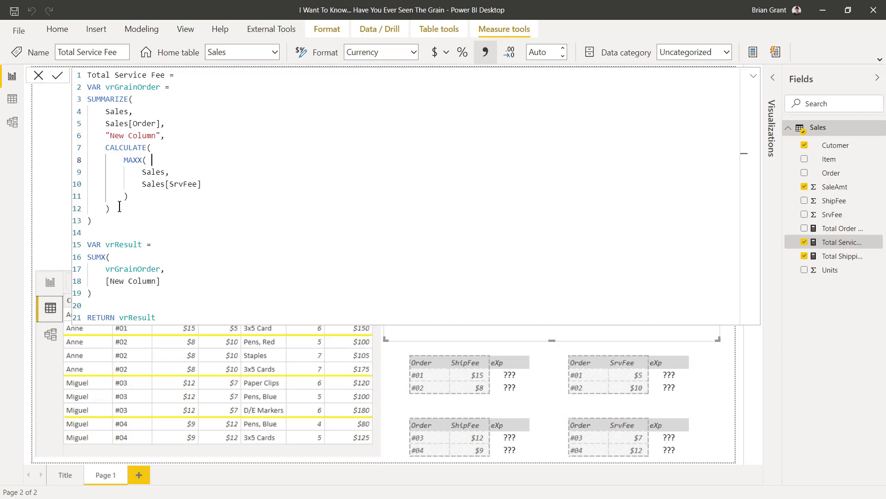
Delete the "New Column" name and its entire CALCULATE expression from the SUMMARIZE function in vrGrainOrder
{"action": "left_click_drag", "start_coordinate": [119, 209], "coordinate": [85, 133]}
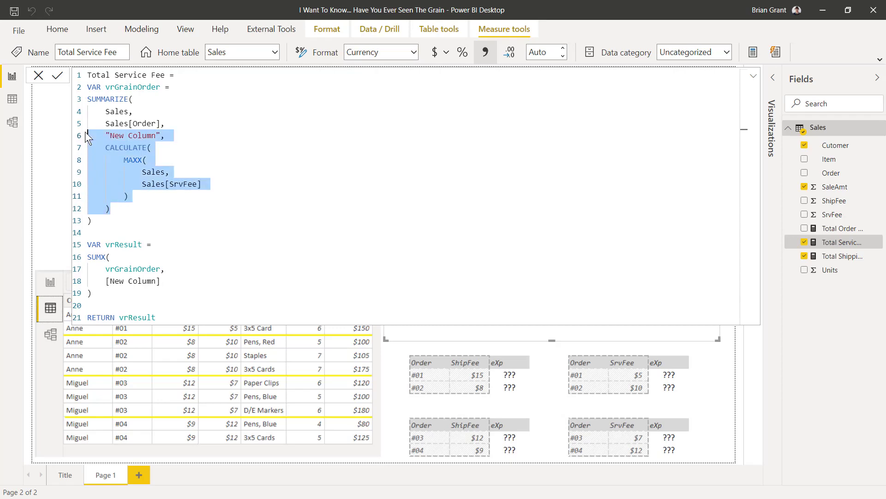
{"action": "key", "text": "BackSpace"}
{"action": "type", "text": "ROLLUP("}
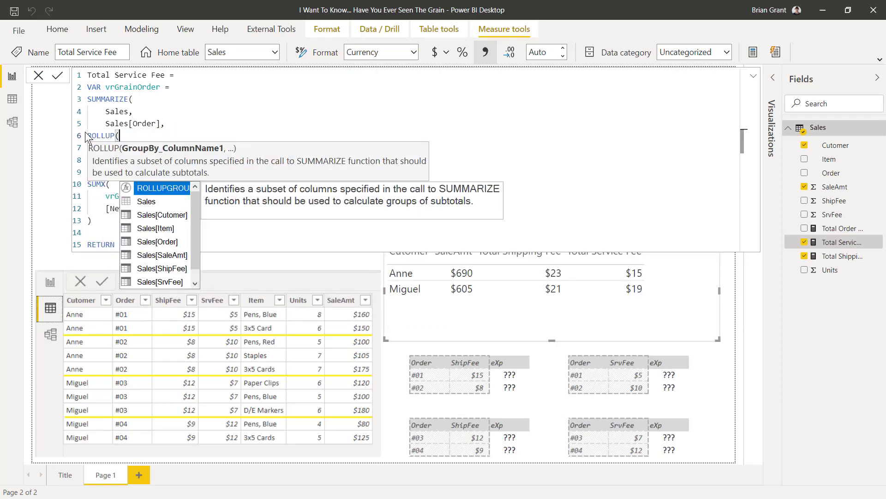
{"action": "key", "text": "BackSpace"}
{"action": "key", "text": "BackSpace"}
{"action": "key", "text": "BackSpace"}
{"action": "key", "text": "BackSpace"}
{"action": "key", "text": "BackSpace"}
{"action": "key", "text": "BackSpace"}
{"action": "key", "text": "BackSpace"}
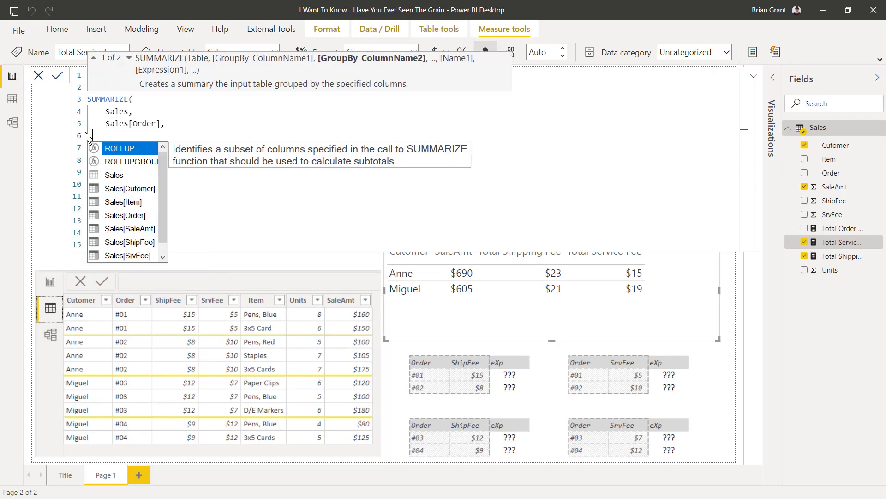
Add Sales[SrvFee] as the second grouping column of SUMMARIZE, indented below Sales[Order]
{"action": "type", "text": "Sal"}
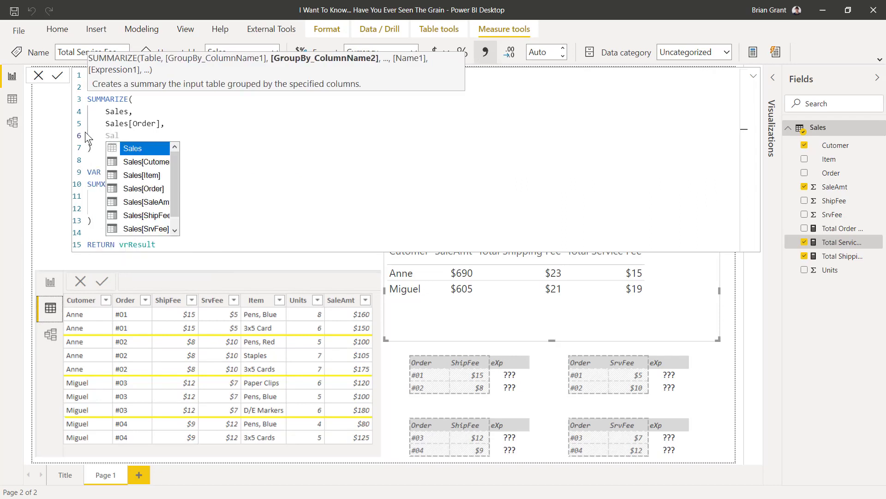
{"action": "key", "text": "Down"}
{"action": "key", "text": "Down"}
{"action": "key", "text": "Down"}
{"action": "key", "text": "Down"}
{"action": "key", "text": "Down"}
{"action": "key", "text": "Down"}
{"action": "key", "text": "Tab"}
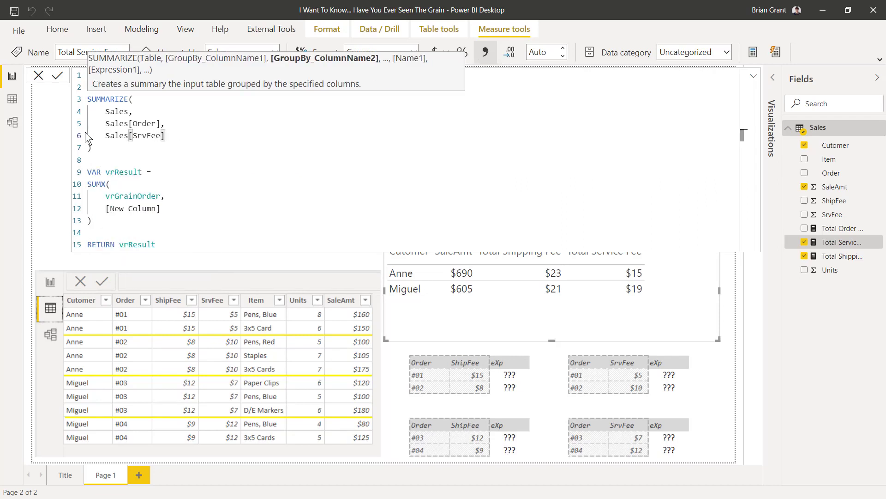
Replace the [New Column] reference in the SUMX of vrResult with Sales[SrvFee]
{"action": "key", "text": "Down"}
{"action": "key", "text": "Down"}
{"action": "key", "text": "Down"}
{"action": "key", "text": "Down"}
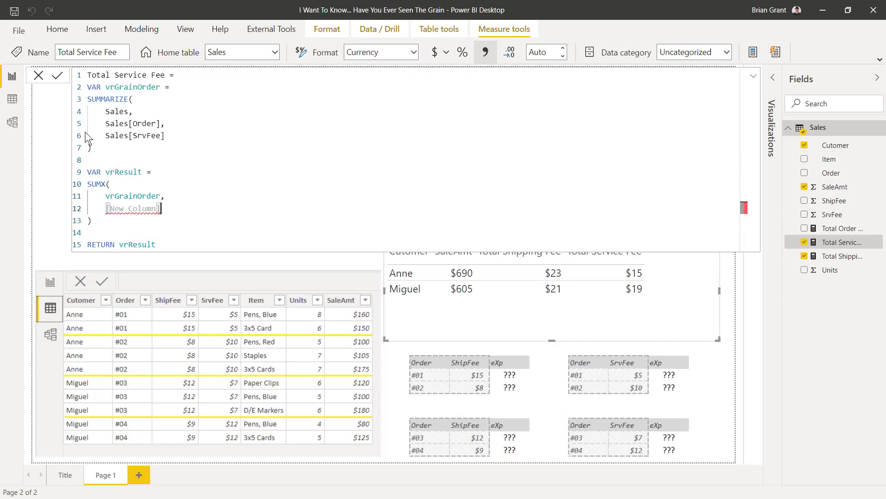
{"action": "key", "text": "End"}
{"action": "key", "text": "shift+Left"}
{"action": "key", "text": "shift+Left"}
{"action": "key", "text": "shift+Left"}
{"action": "key", "text": "shift+Left"}
{"action": "key", "text": "shift+Left"}
{"action": "key", "text": "shift+Left"}
{"action": "key", "text": "shift+Left"}
{"action": "key", "text": "shift+Left"}
{"action": "key", "text": "shift+Left"}
{"action": "key", "text": "shift+Left"}
{"action": "key", "text": "shift+Left"}
{"action": "key", "text": "shift+Left"}
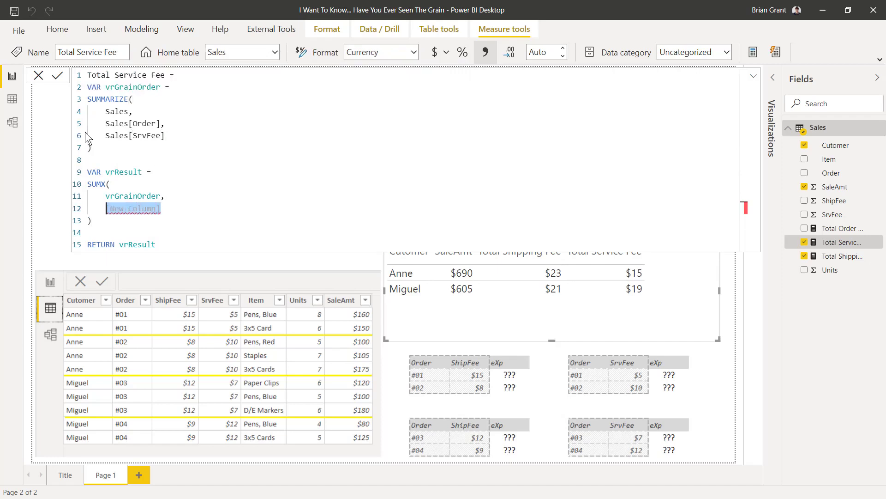
{"action": "type", "text": "Sal"}
{"action": "key", "text": "Down"}
{"action": "key", "text": "Down"}
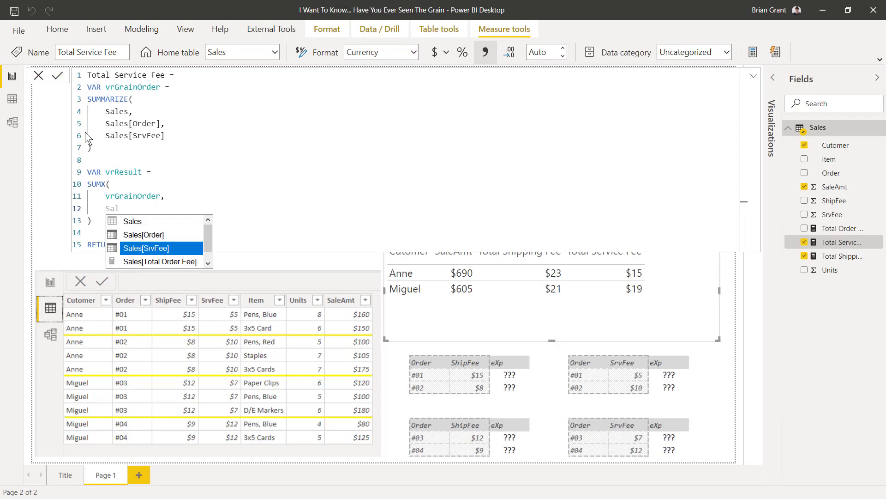
{"action": "key", "text": "Tab"}
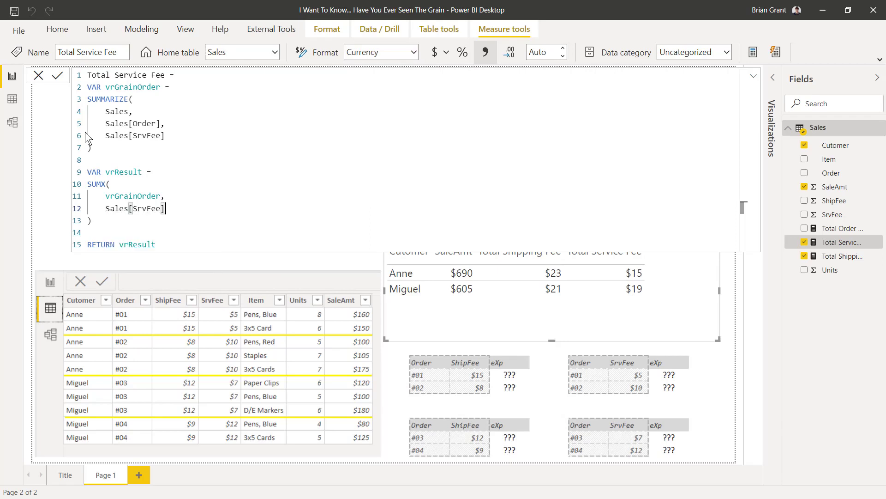
{"action": "key", "text": "Down"}
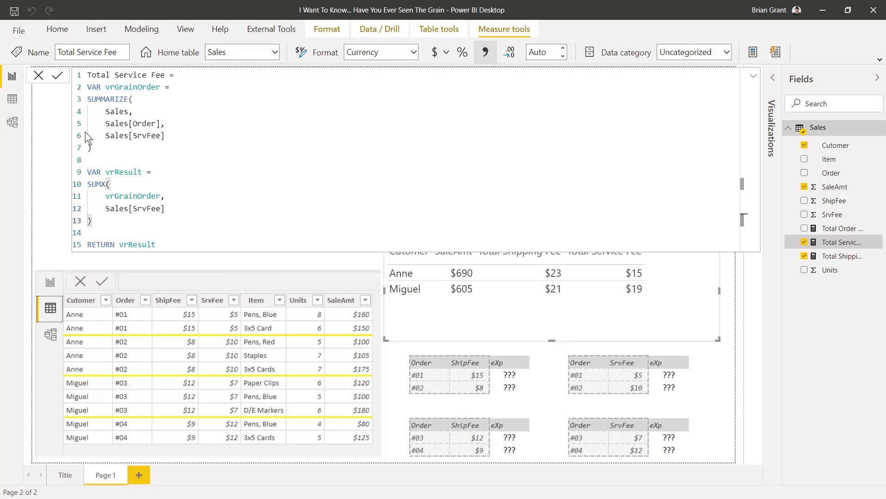